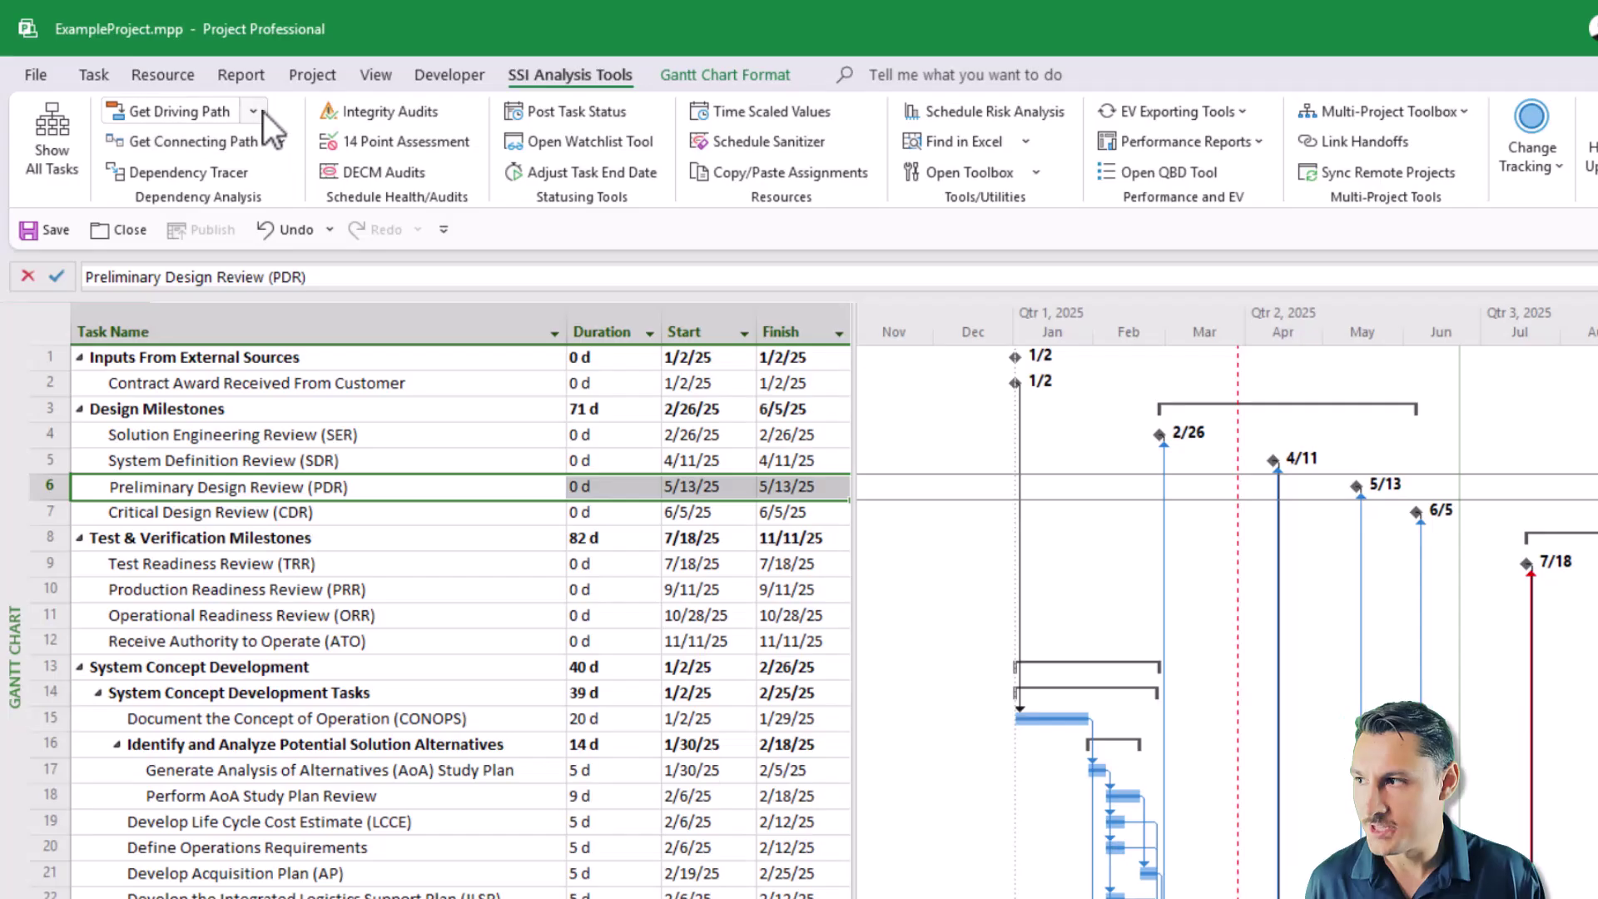
Filter to the tasks driving Preliminary Design Review (PDR) and open its Directional Path Form
{"action": "left_click", "coordinate": [179, 116]}
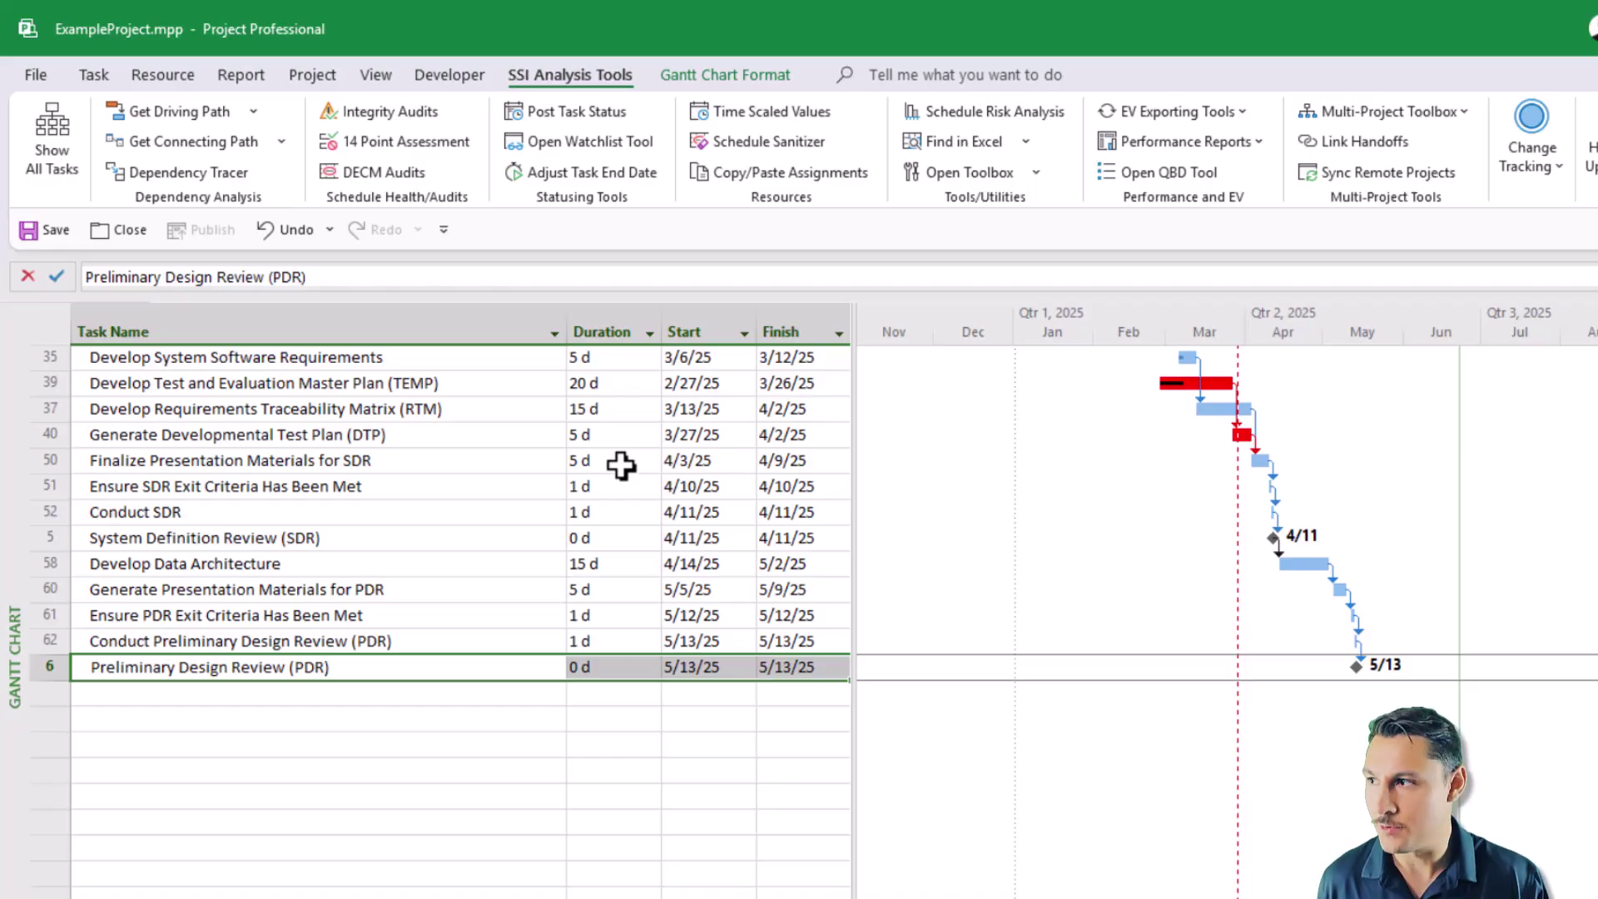
{"action": "left_click", "coordinate": [253, 112]}
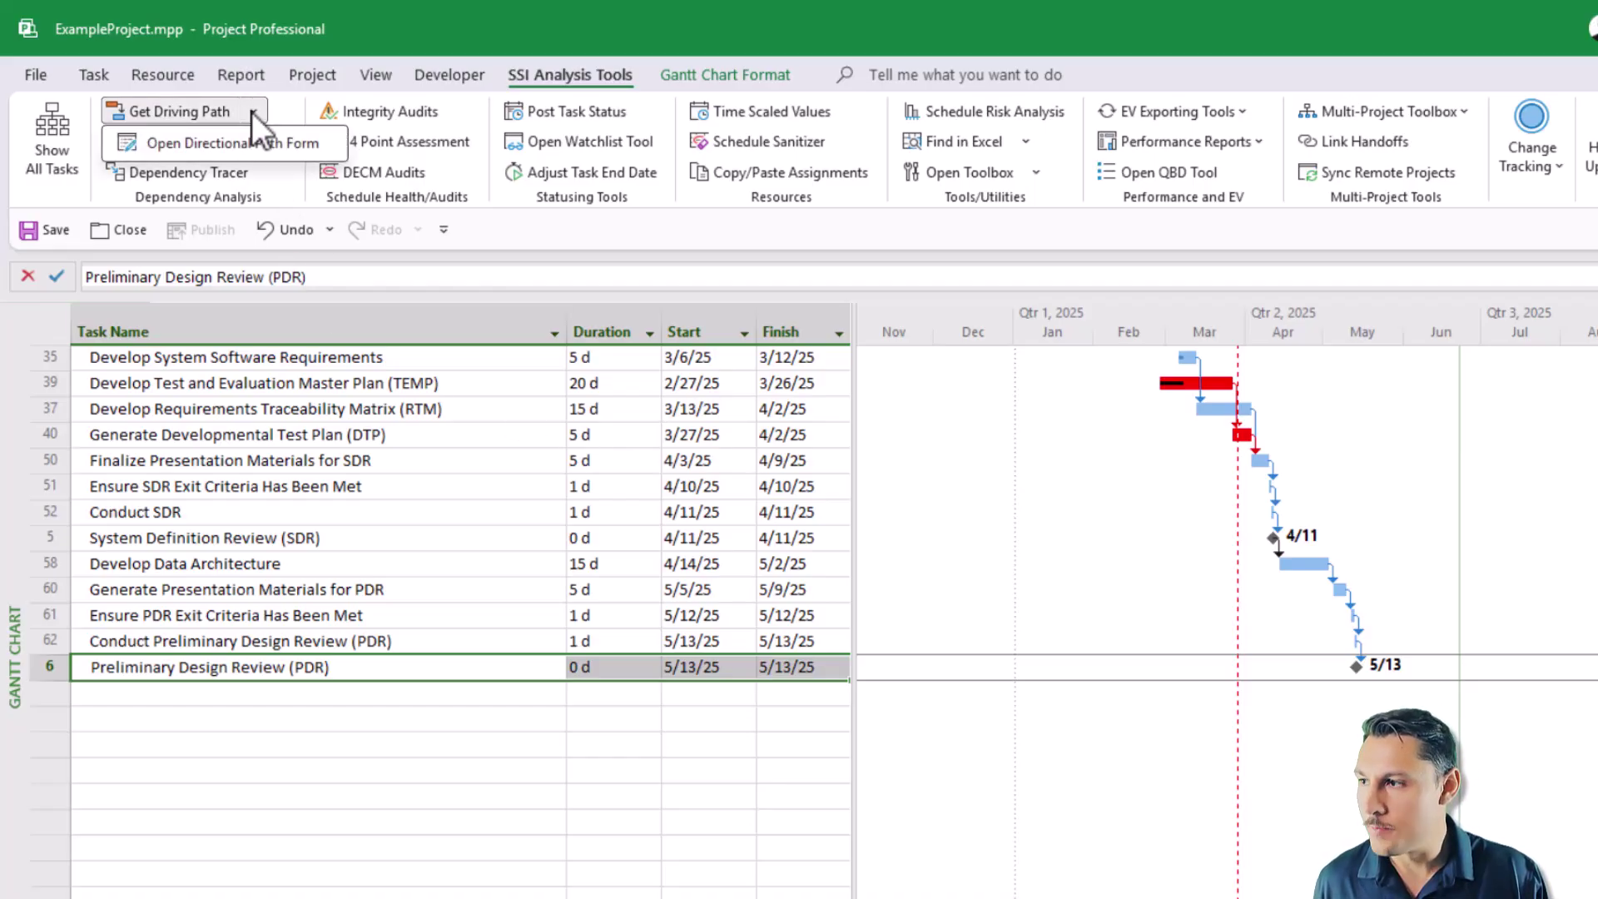
{"action": "left_click", "coordinate": [276, 146]}
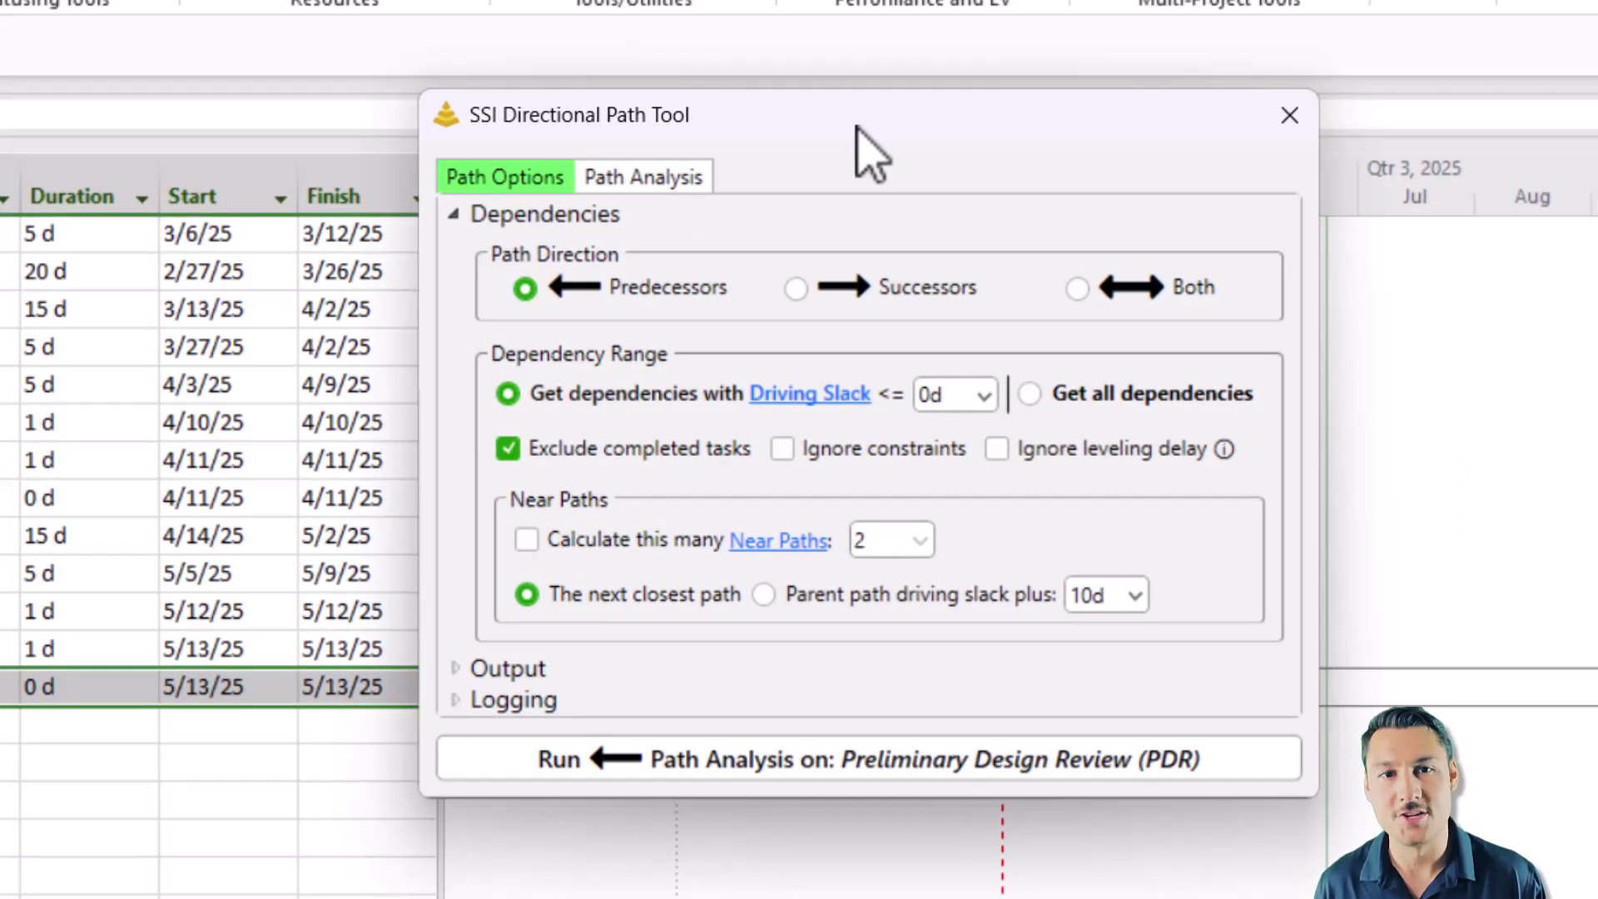
{"action": "left_click", "coordinate": [1326, 275]}
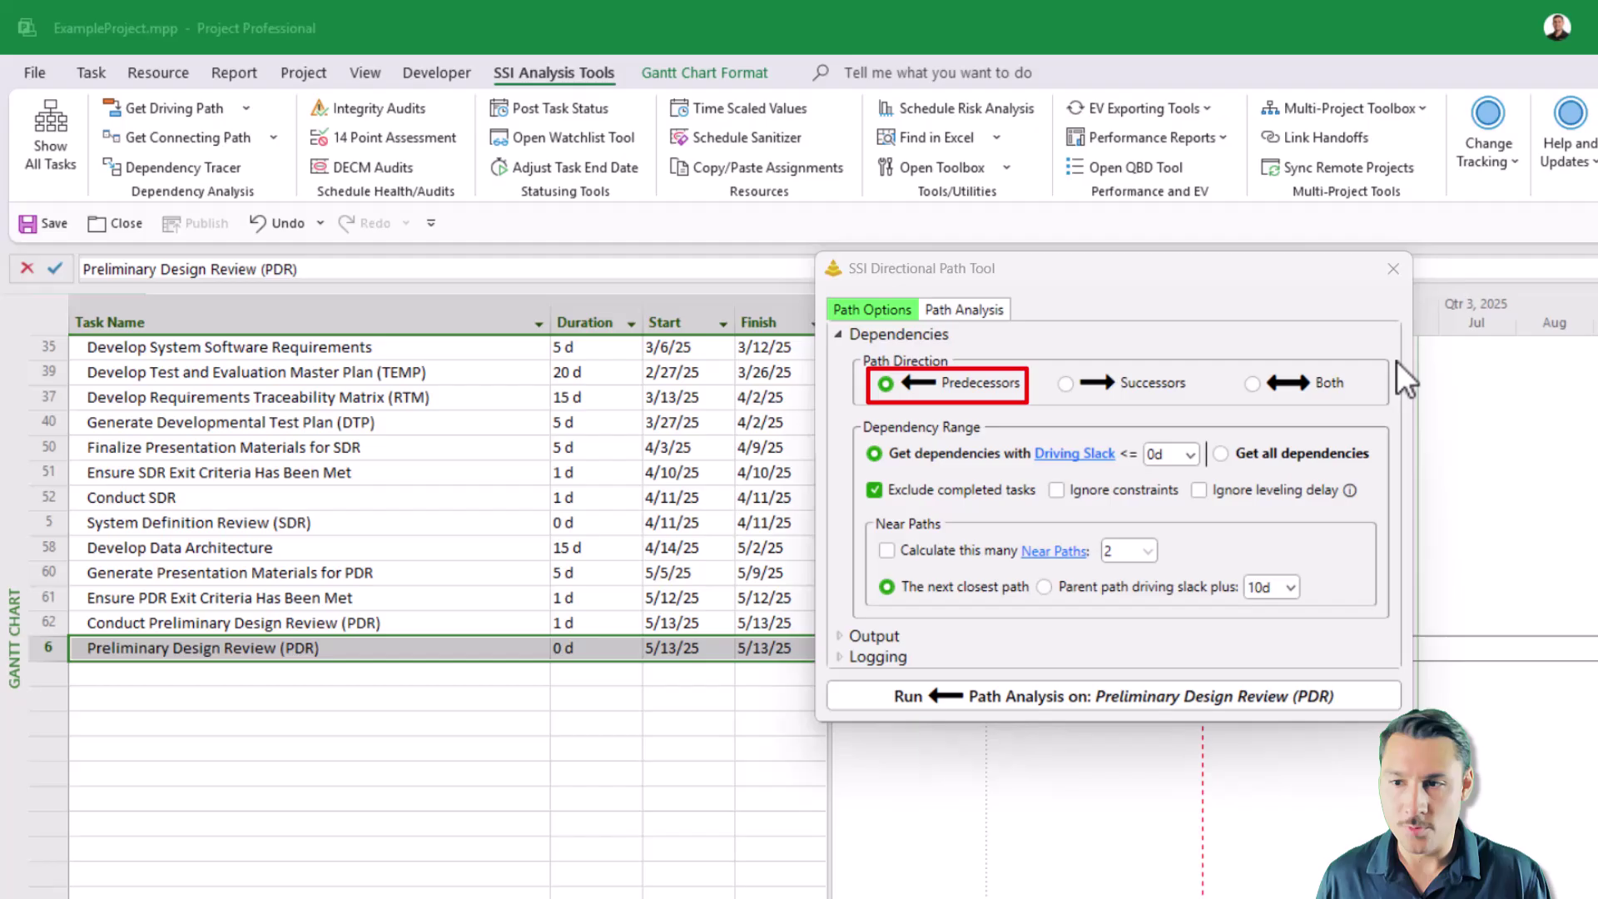
Run the directional path analysis on PDR for Successors
{"action": "left_click", "coordinate": [1092, 384]}
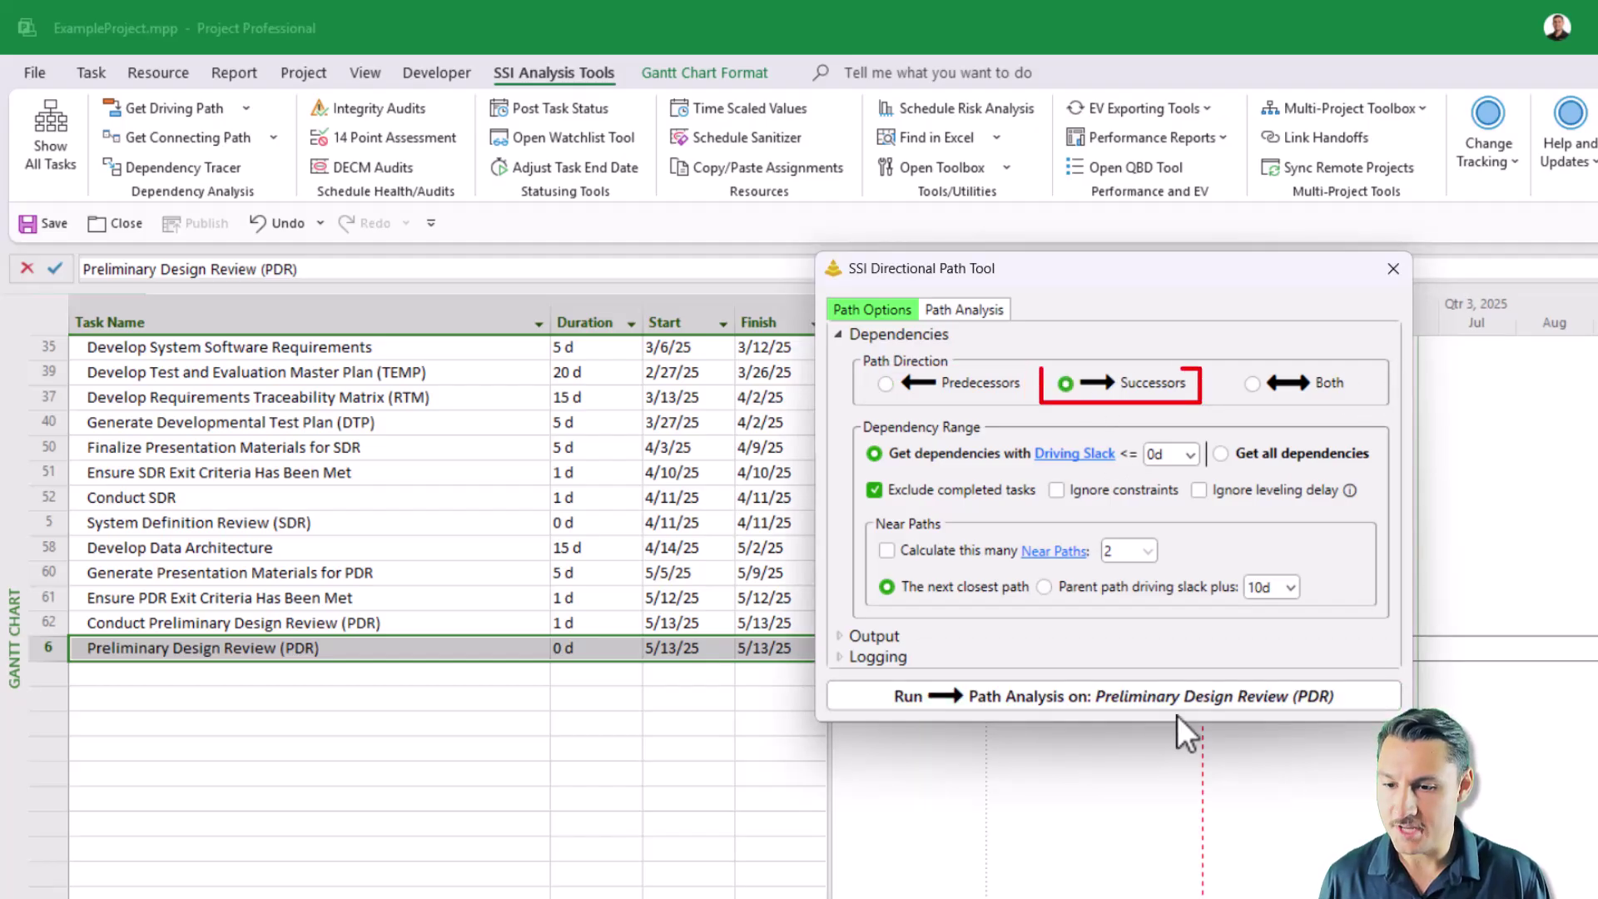
{"action": "left_click", "coordinate": [1194, 696]}
{"action": "left_click_drag", "start_coordinate": [1073, 275], "coordinate": [996, 267]}
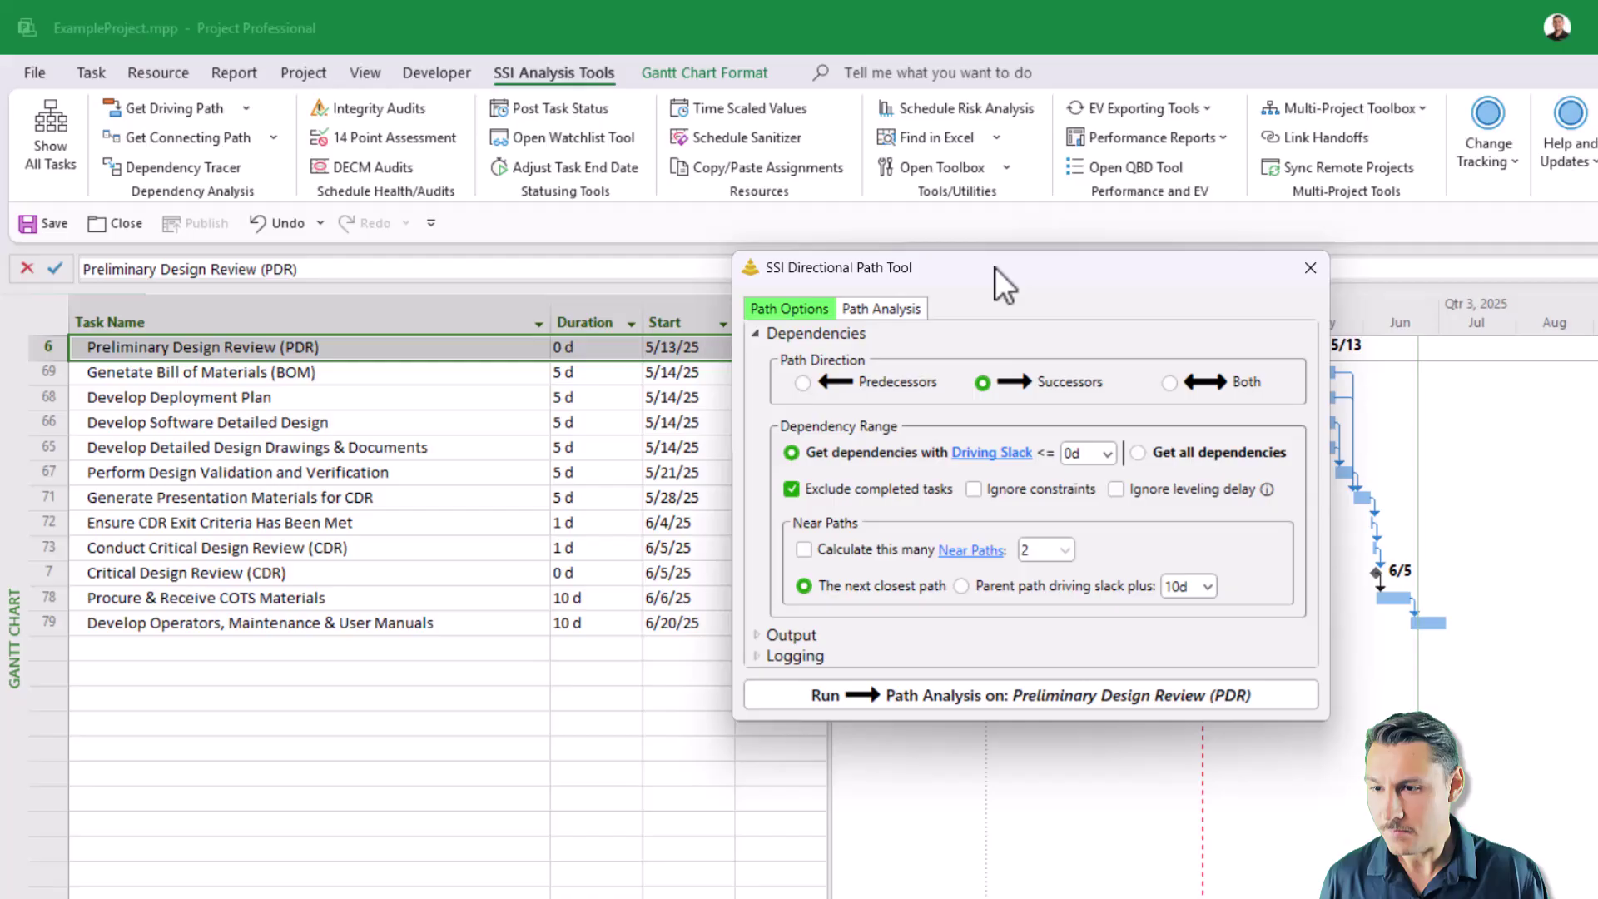
Rerun the PDR path analysis with Both predecessors and successors
{"action": "left_click", "coordinate": [1186, 378]}
{"action": "left_click_drag", "start_coordinate": [1101, 255], "coordinate": [1204, 232]}
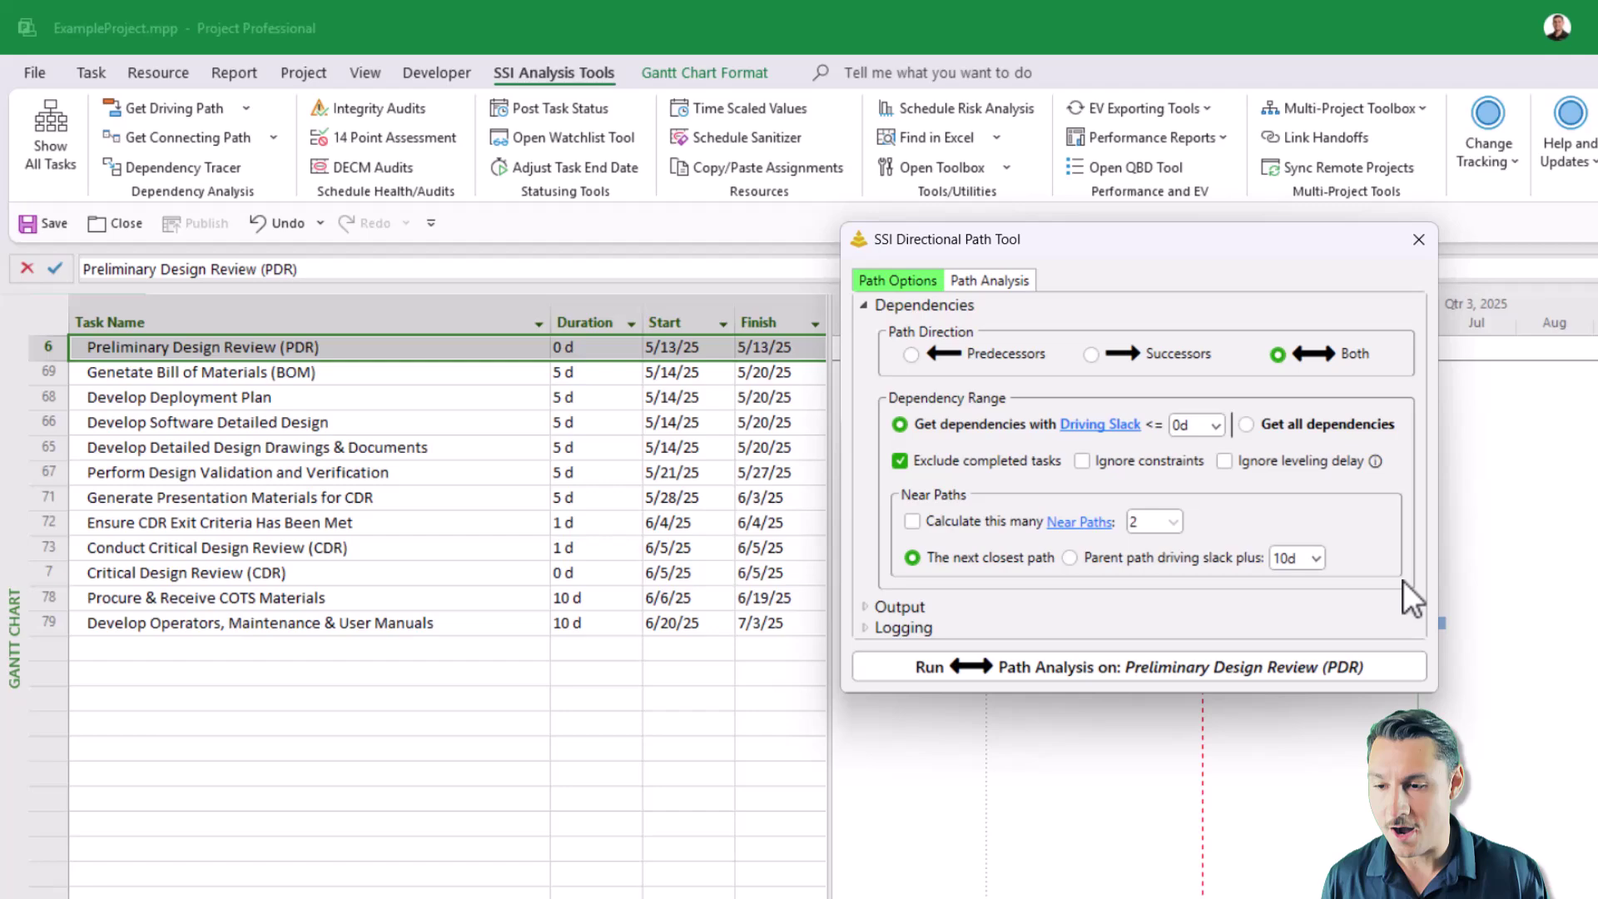
{"action": "left_click", "coordinate": [1247, 672]}
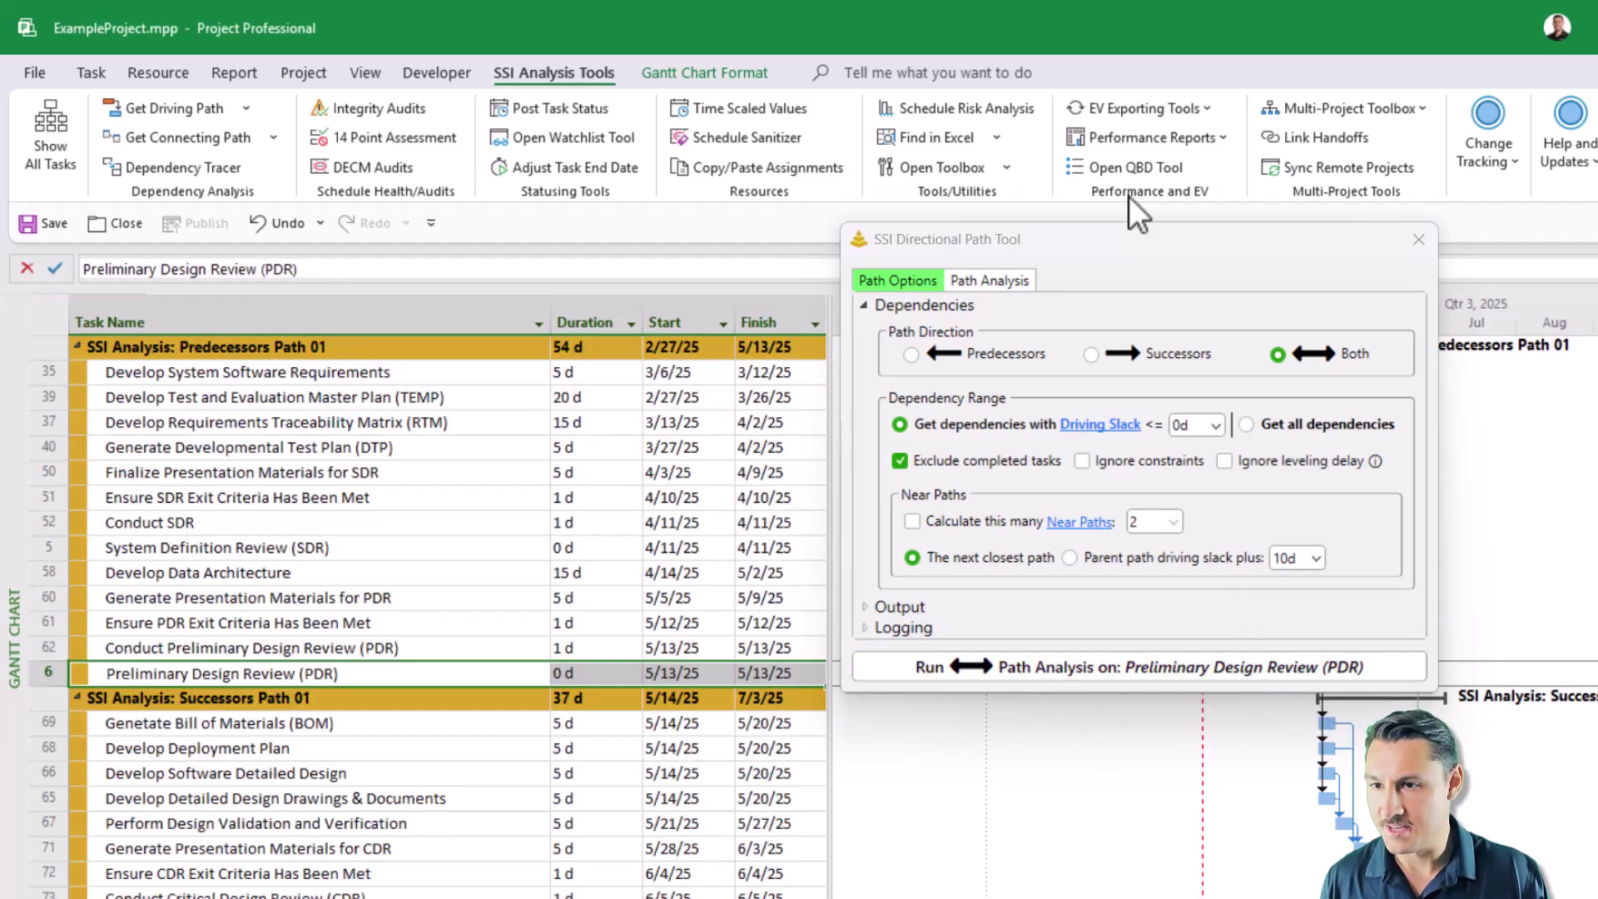
{"action": "left_click_drag", "start_coordinate": [1147, 247], "coordinate": [1597, 249]}
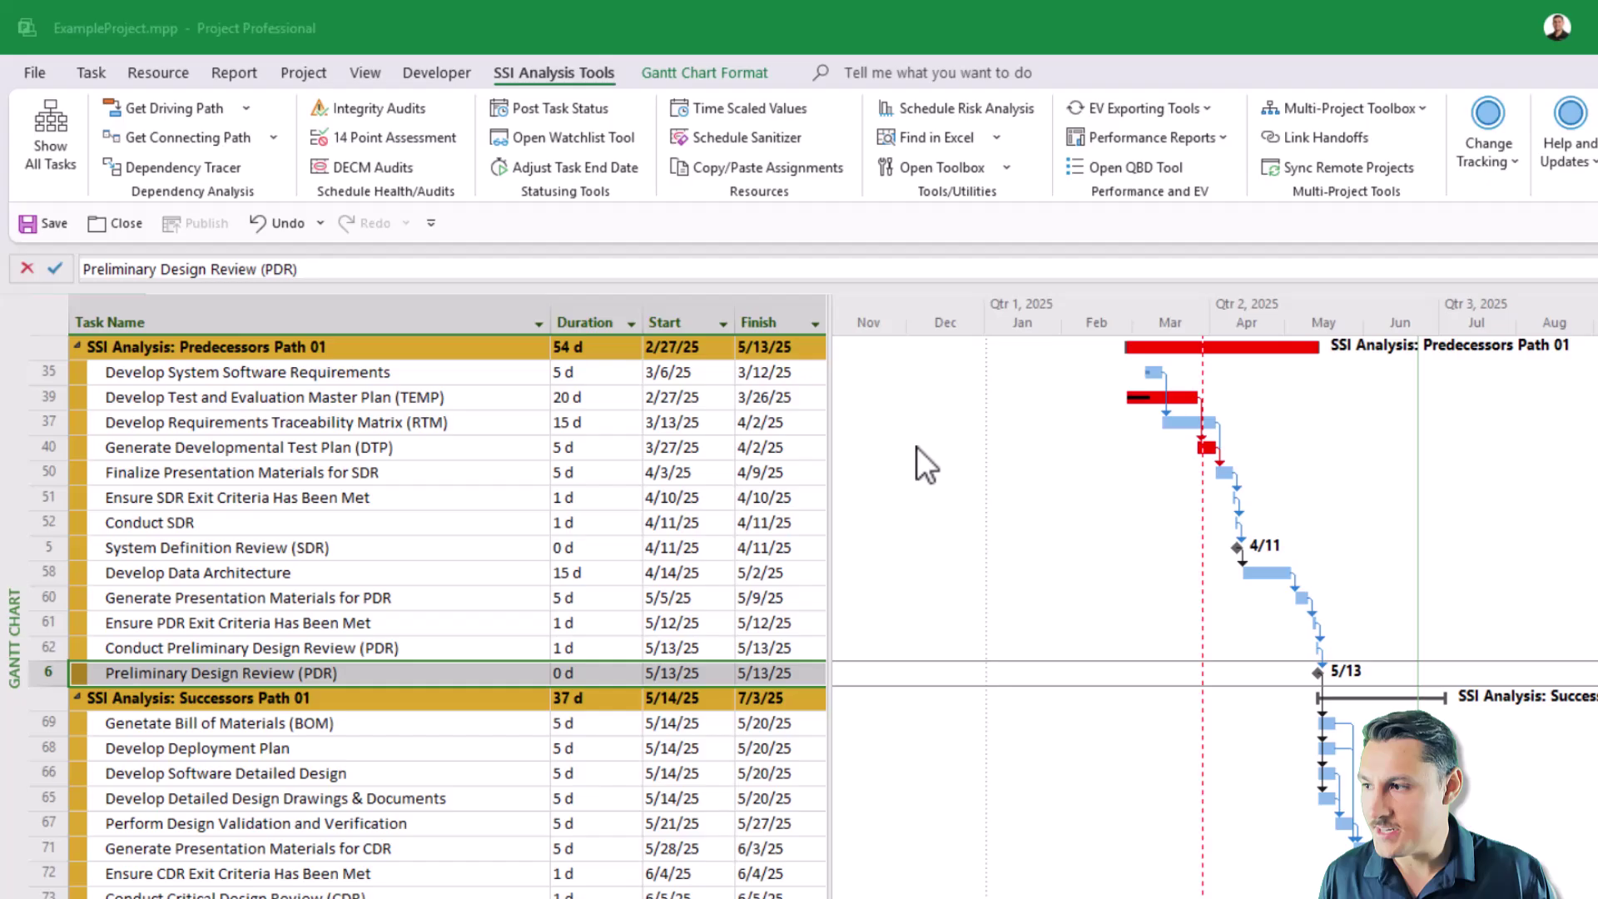
Select the task names in Predecessors Path 01 and Successors Path 01 to review them
{"action": "left_click_drag", "start_coordinate": [312, 371], "coordinate": [387, 671]}
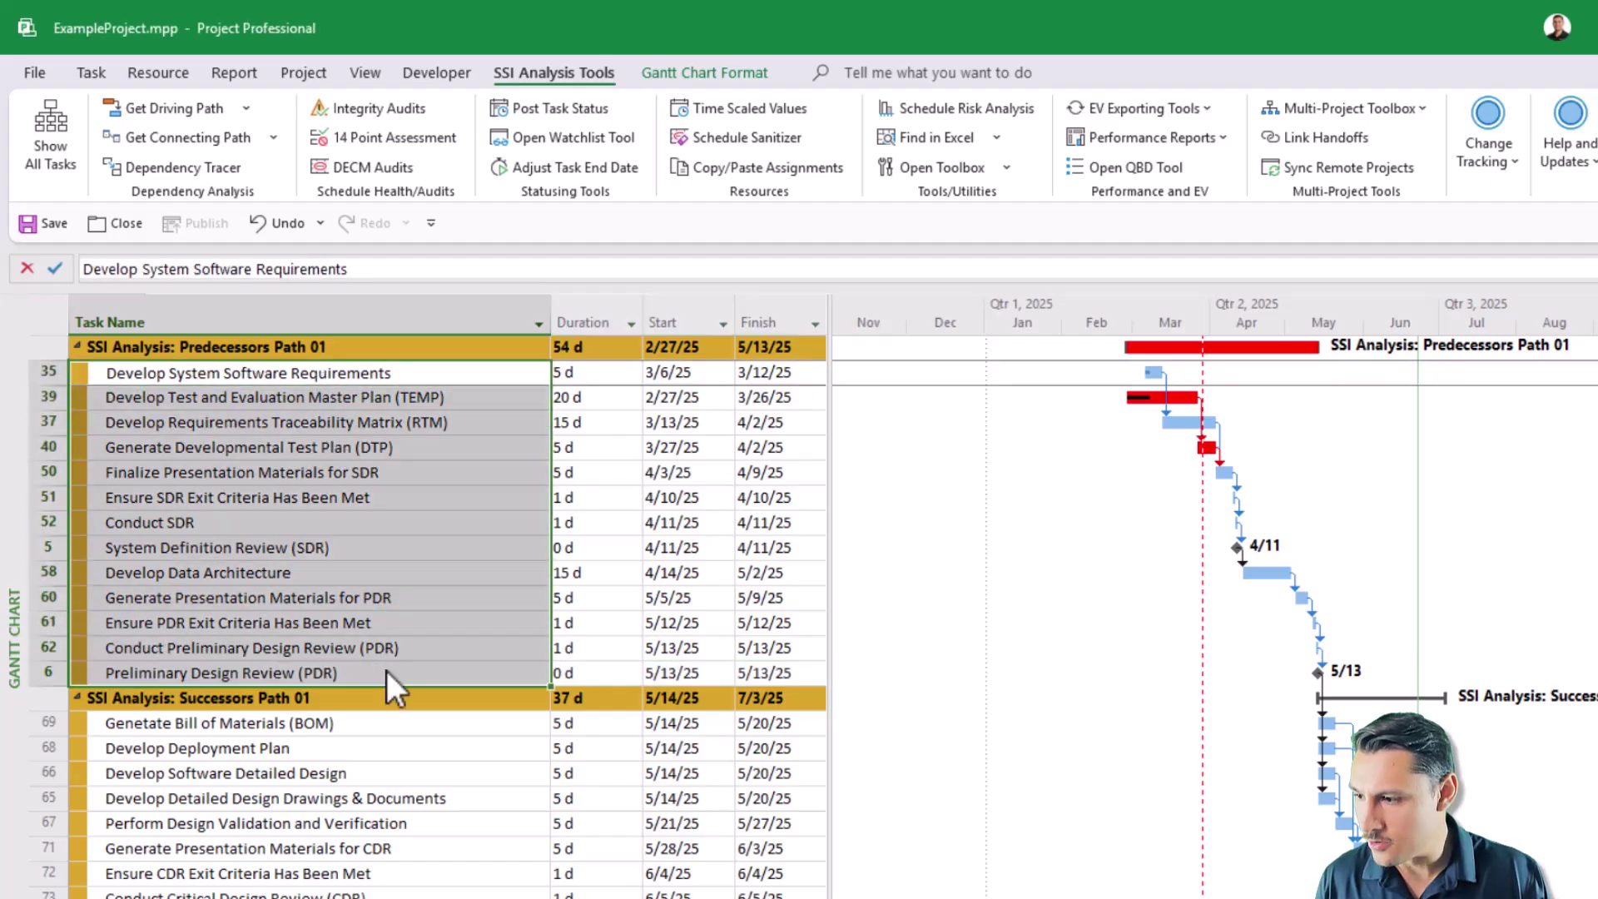
{"action": "left_click", "coordinate": [366, 671]}
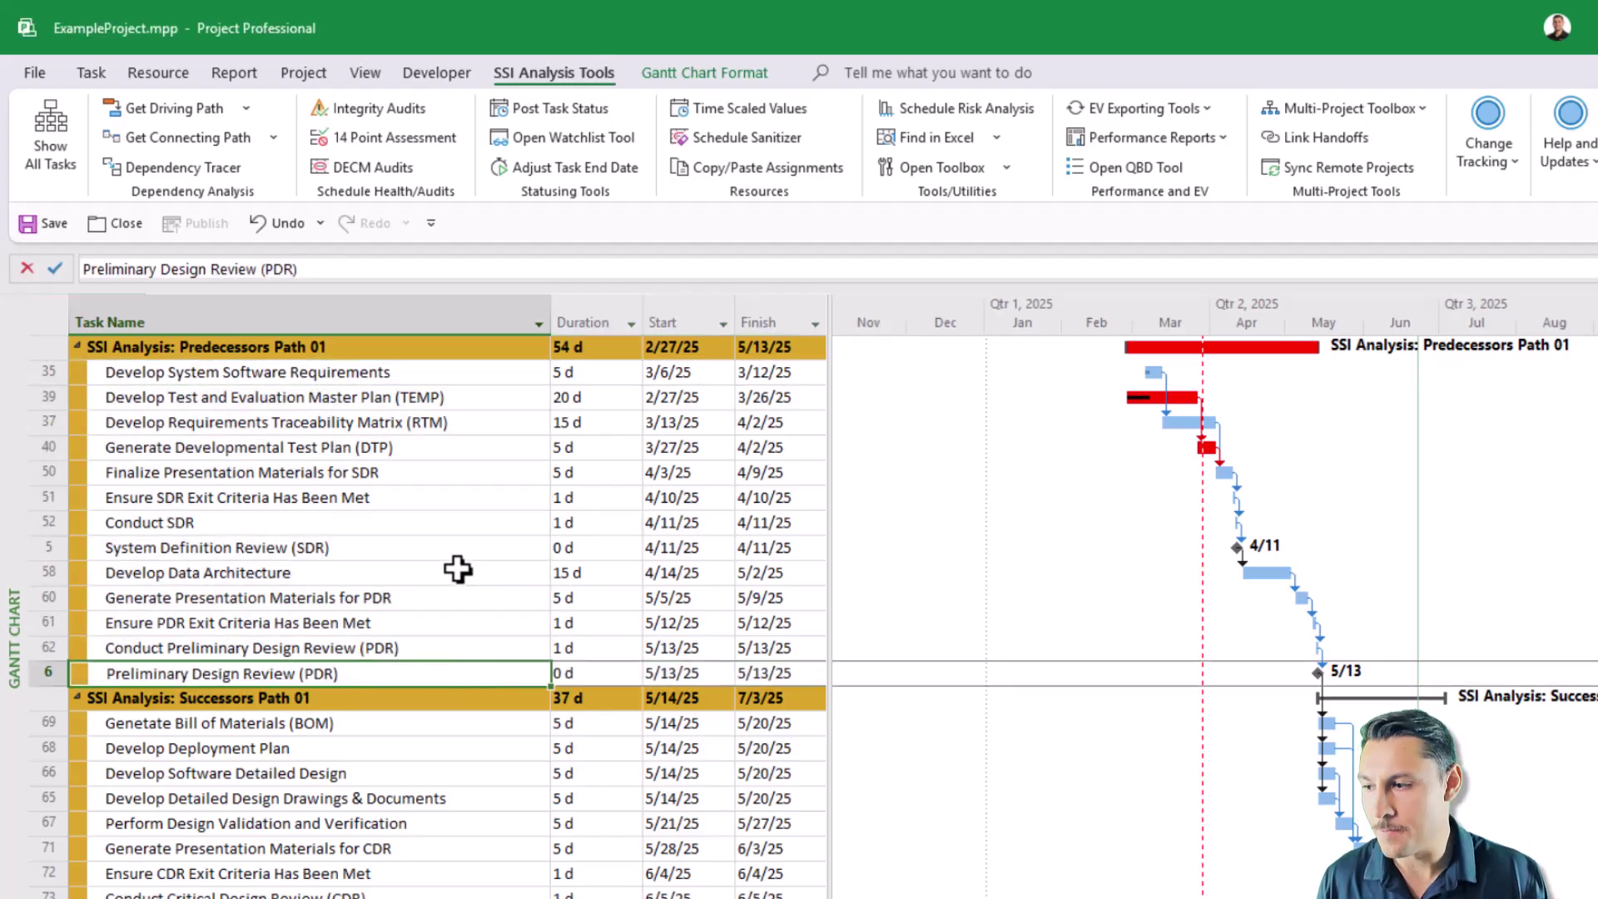
{"action": "scroll", "coordinate": [346, 669], "scroll_direction": "down", "scroll_amount": 2}
{"action": "left_click_drag", "start_coordinate": [356, 573], "coordinate": [382, 827]}
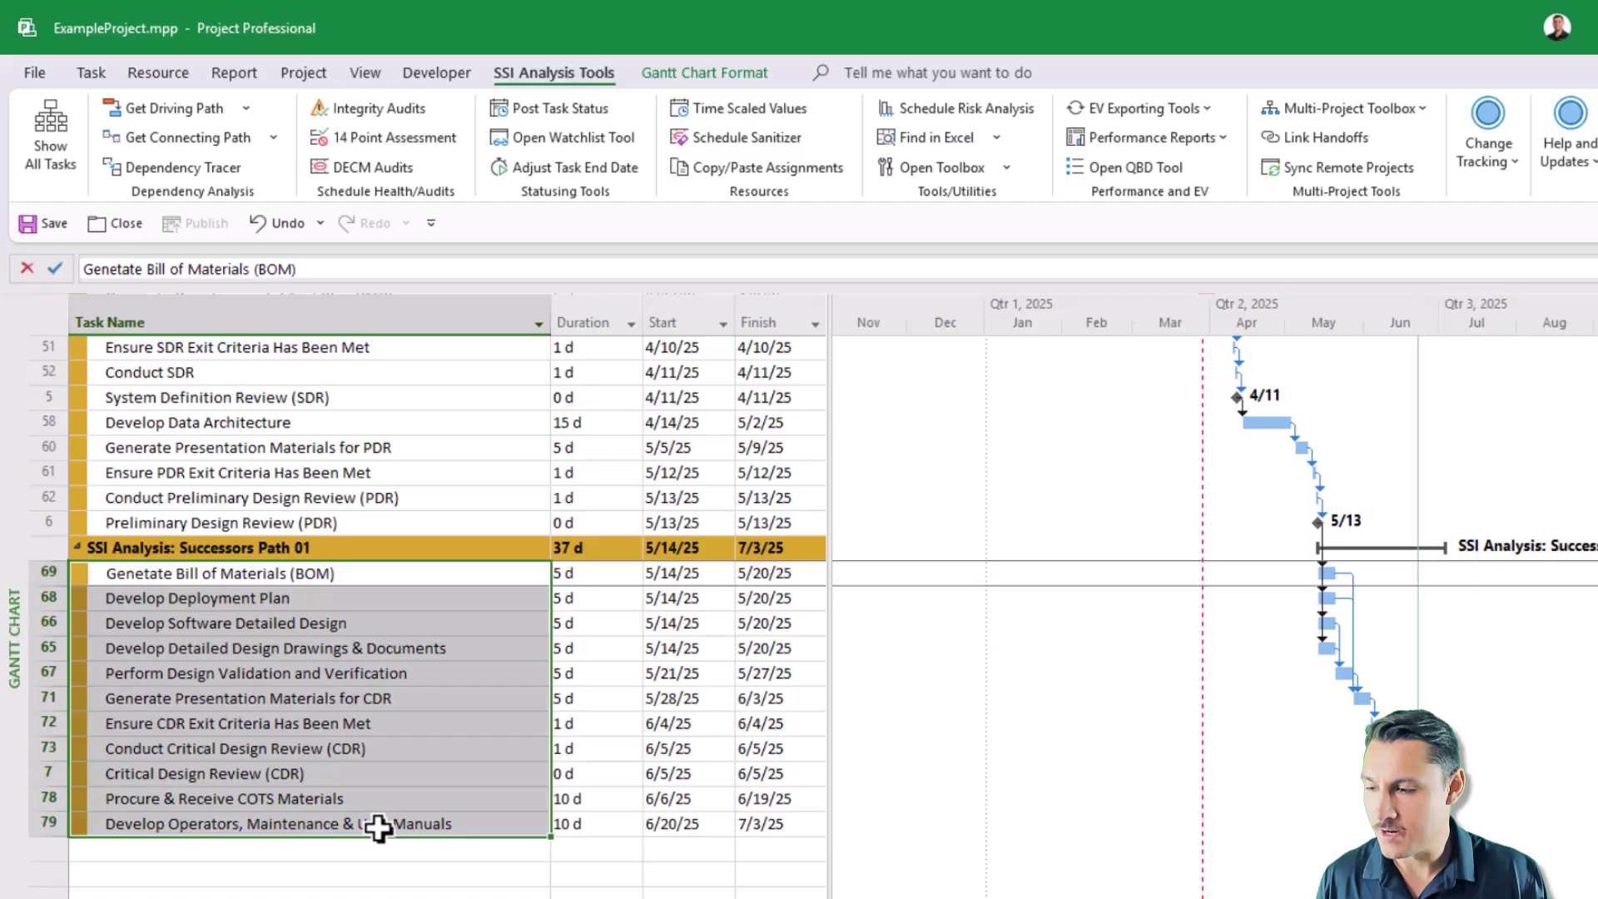
{"action": "scroll", "coordinate": [421, 688], "scroll_direction": "up", "scroll_amount": 2}
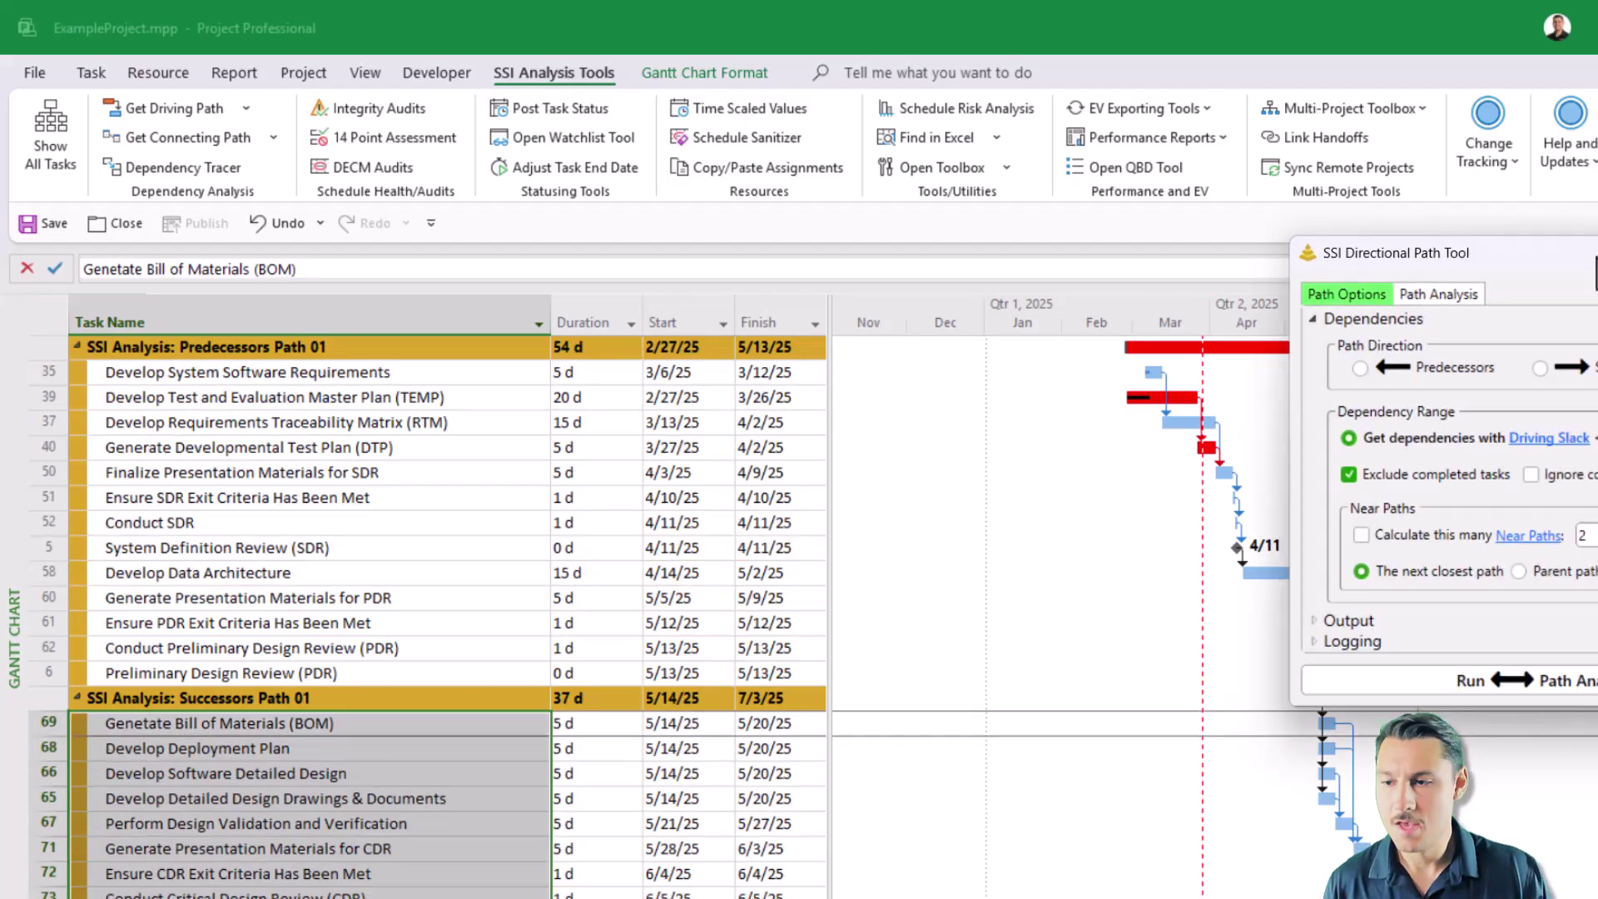
{"action": "left_click_drag", "start_coordinate": [1323, 326], "coordinate": [1202, 348]}
Run a Predecessors path analysis on PDR with 5 near paths calculated
{"action": "left_click", "coordinate": [1020, 454]}
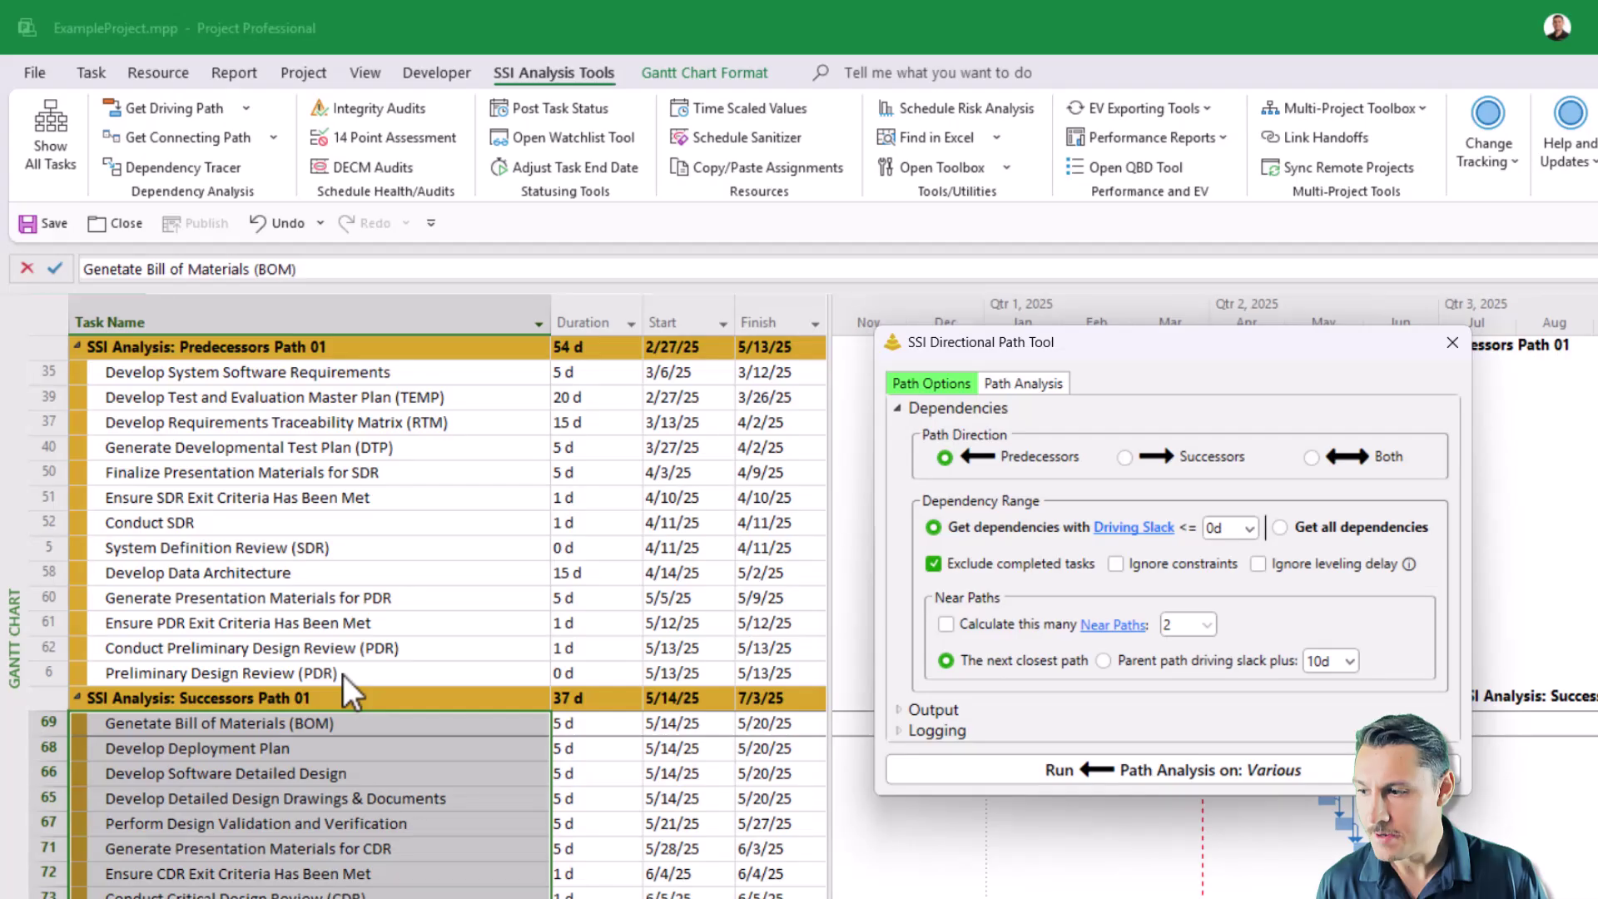
{"action": "left_click", "coordinate": [418, 672]}
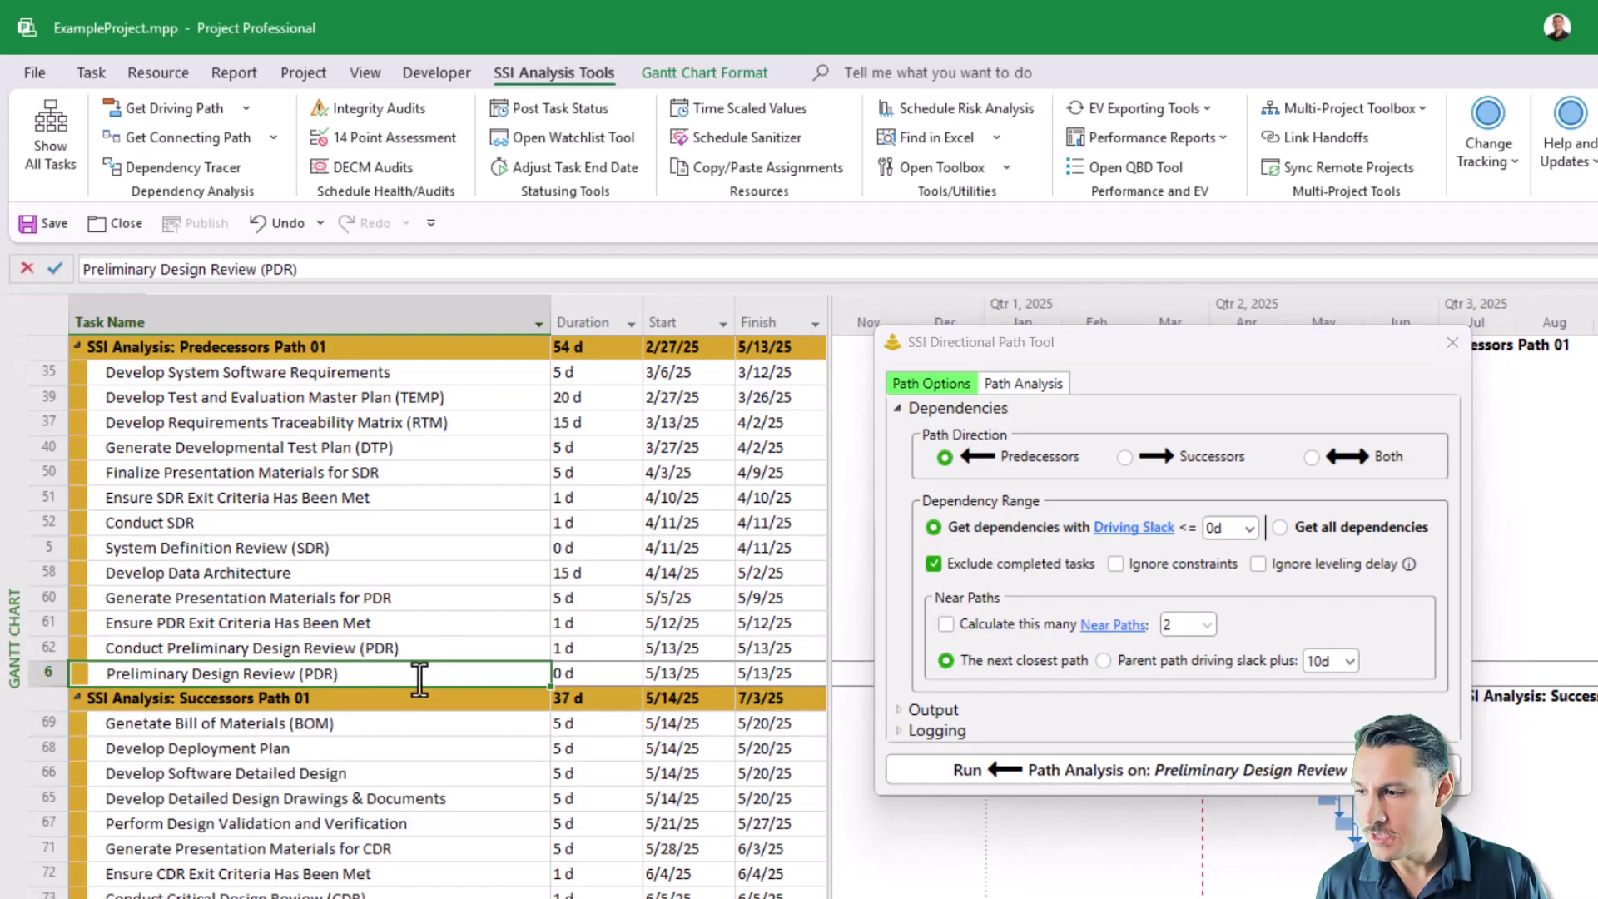
{"action": "left_click", "coordinate": [996, 625]}
{"action": "left_click", "coordinate": [1205, 624]}
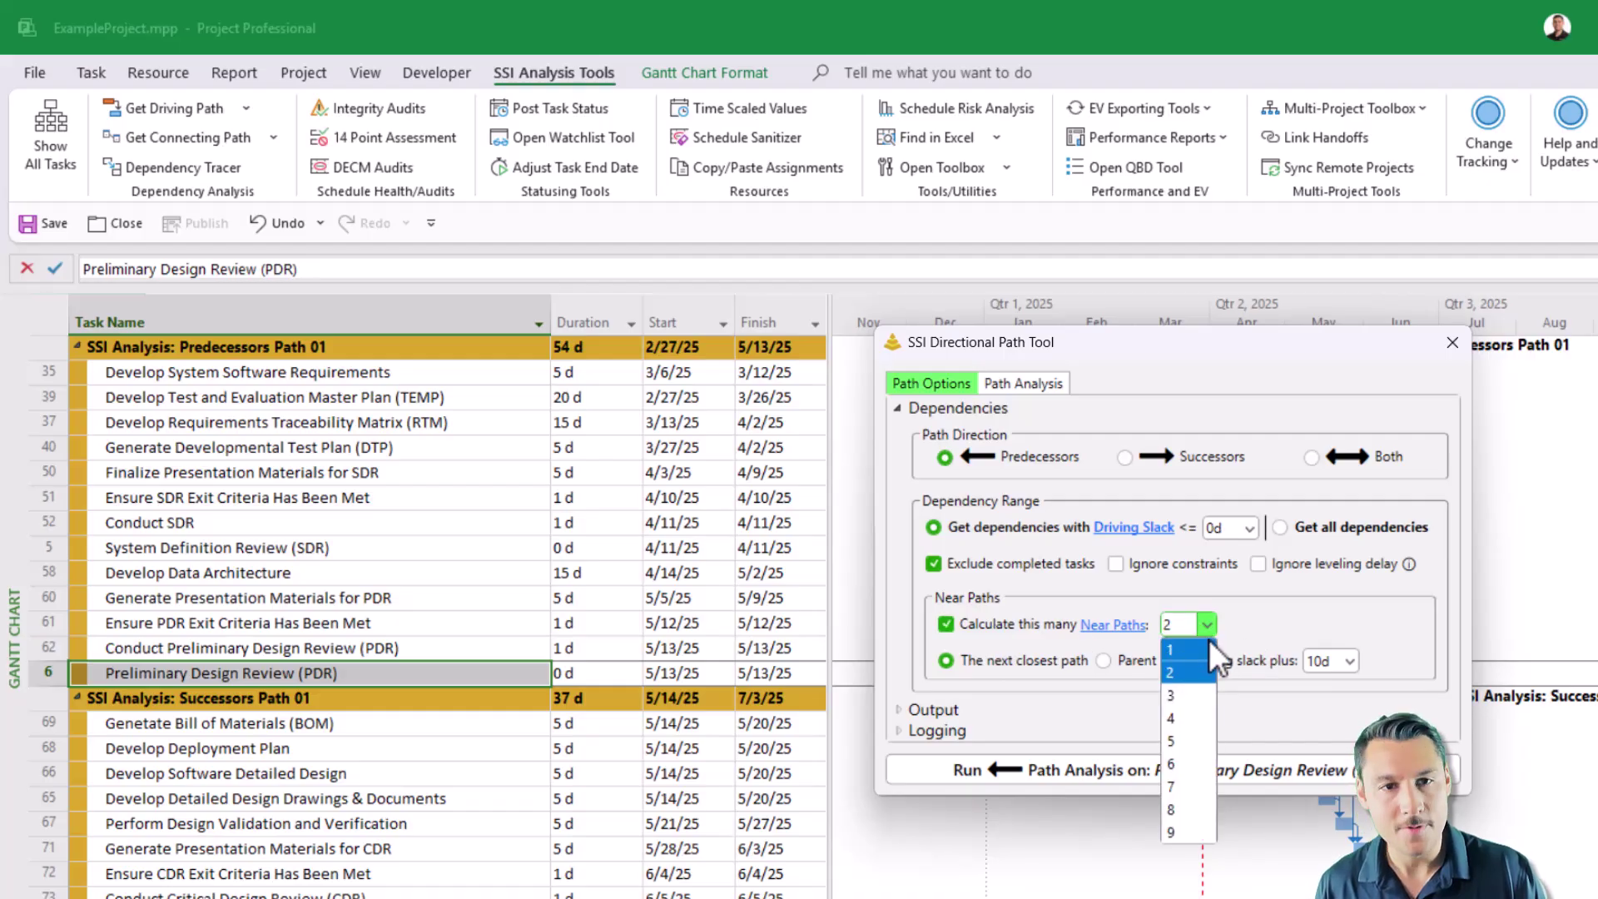
{"action": "left_click", "coordinate": [1186, 737]}
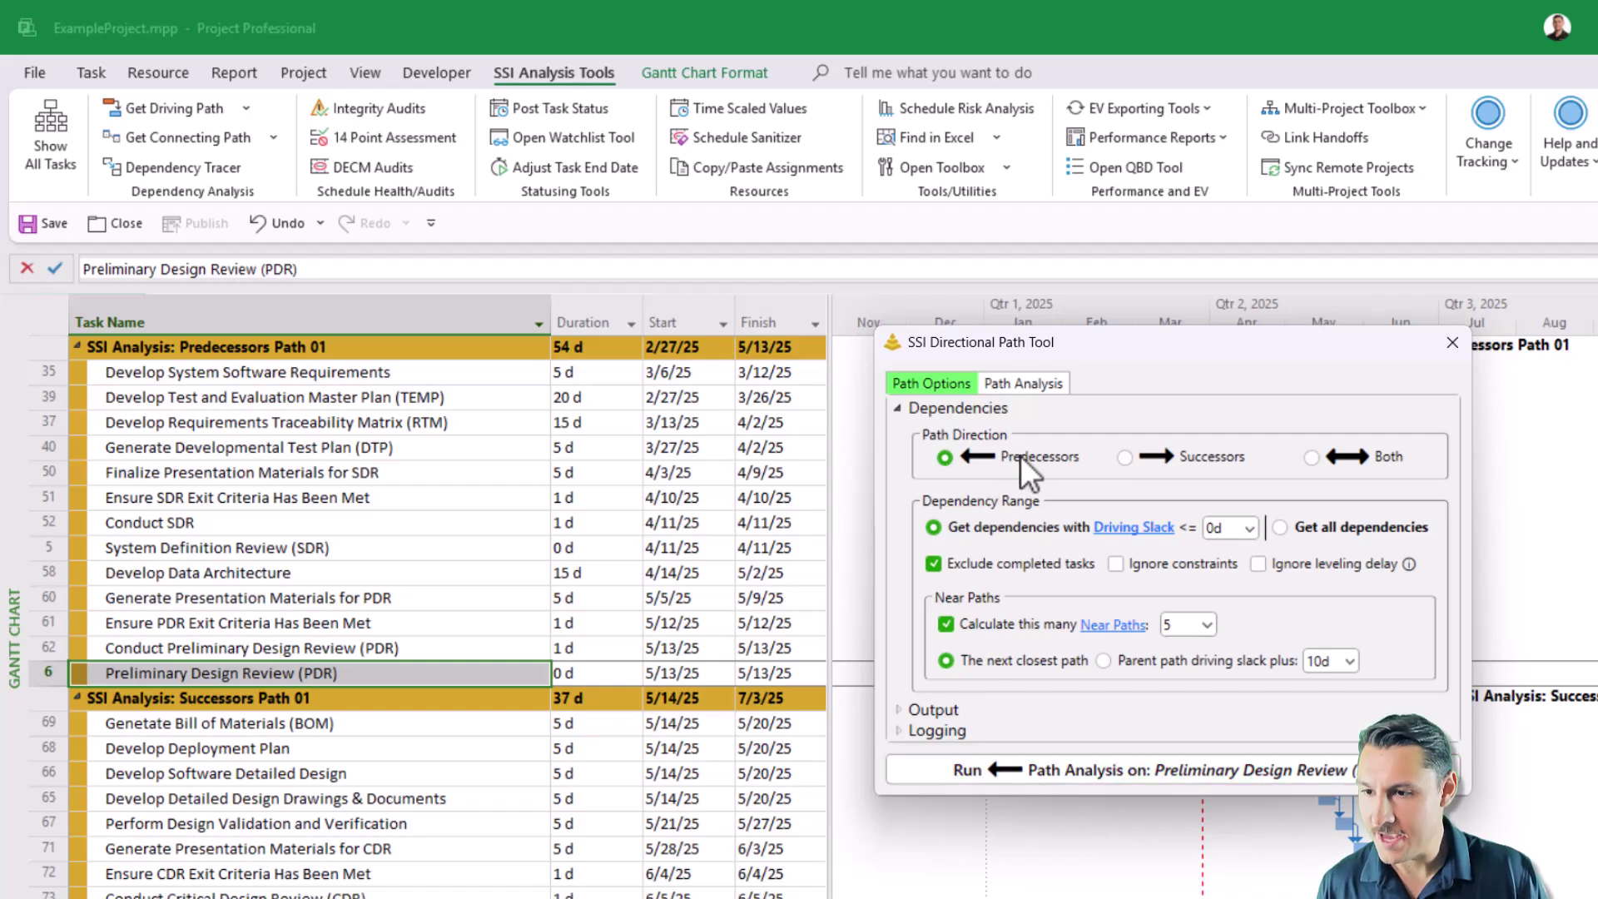
{"action": "mouse_move", "coordinate": [1023, 458]}
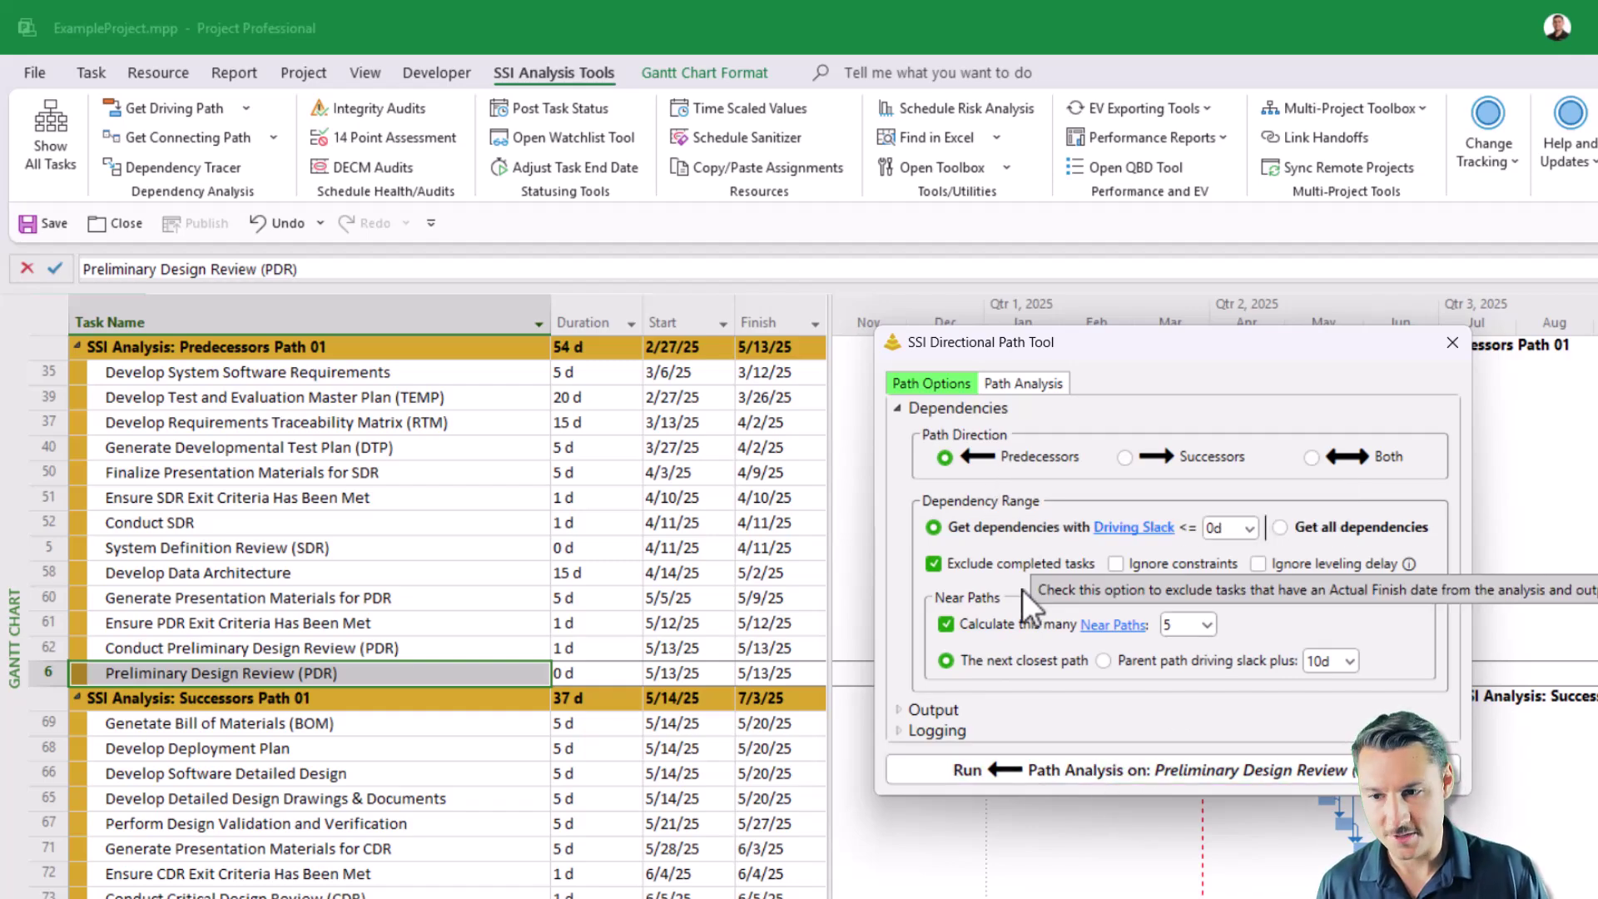
{"action": "left_click", "coordinate": [1170, 776]}
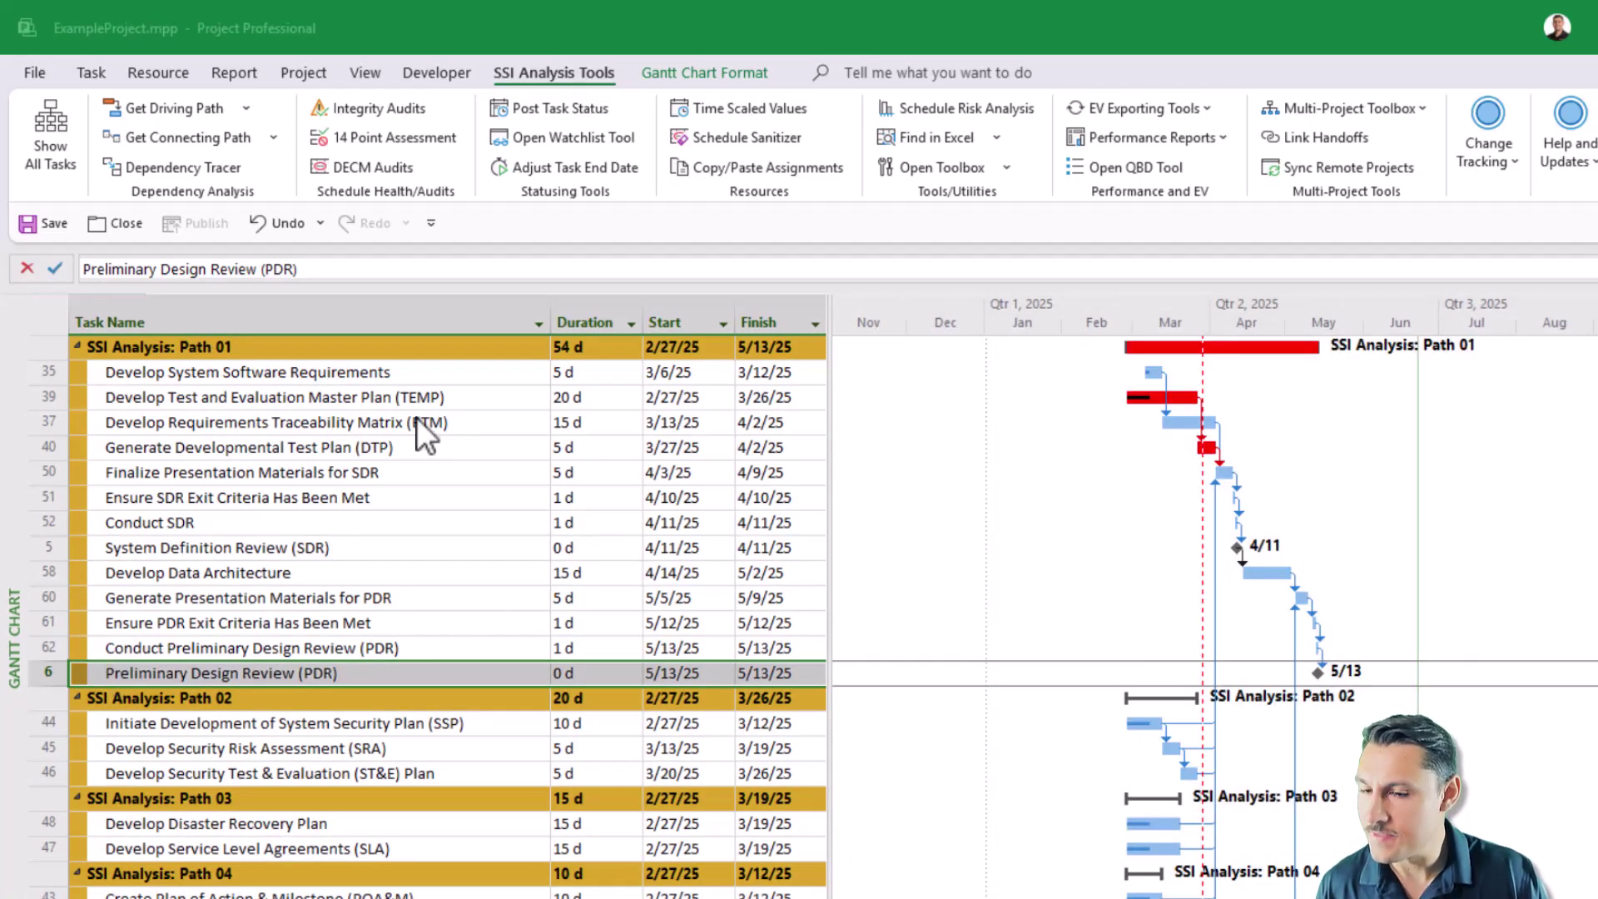
Highlight the tasks of Path 01, Path 02 and the next path, then reopen the form for PDR
{"action": "left_click_drag", "start_coordinate": [317, 377], "coordinate": [343, 662]}
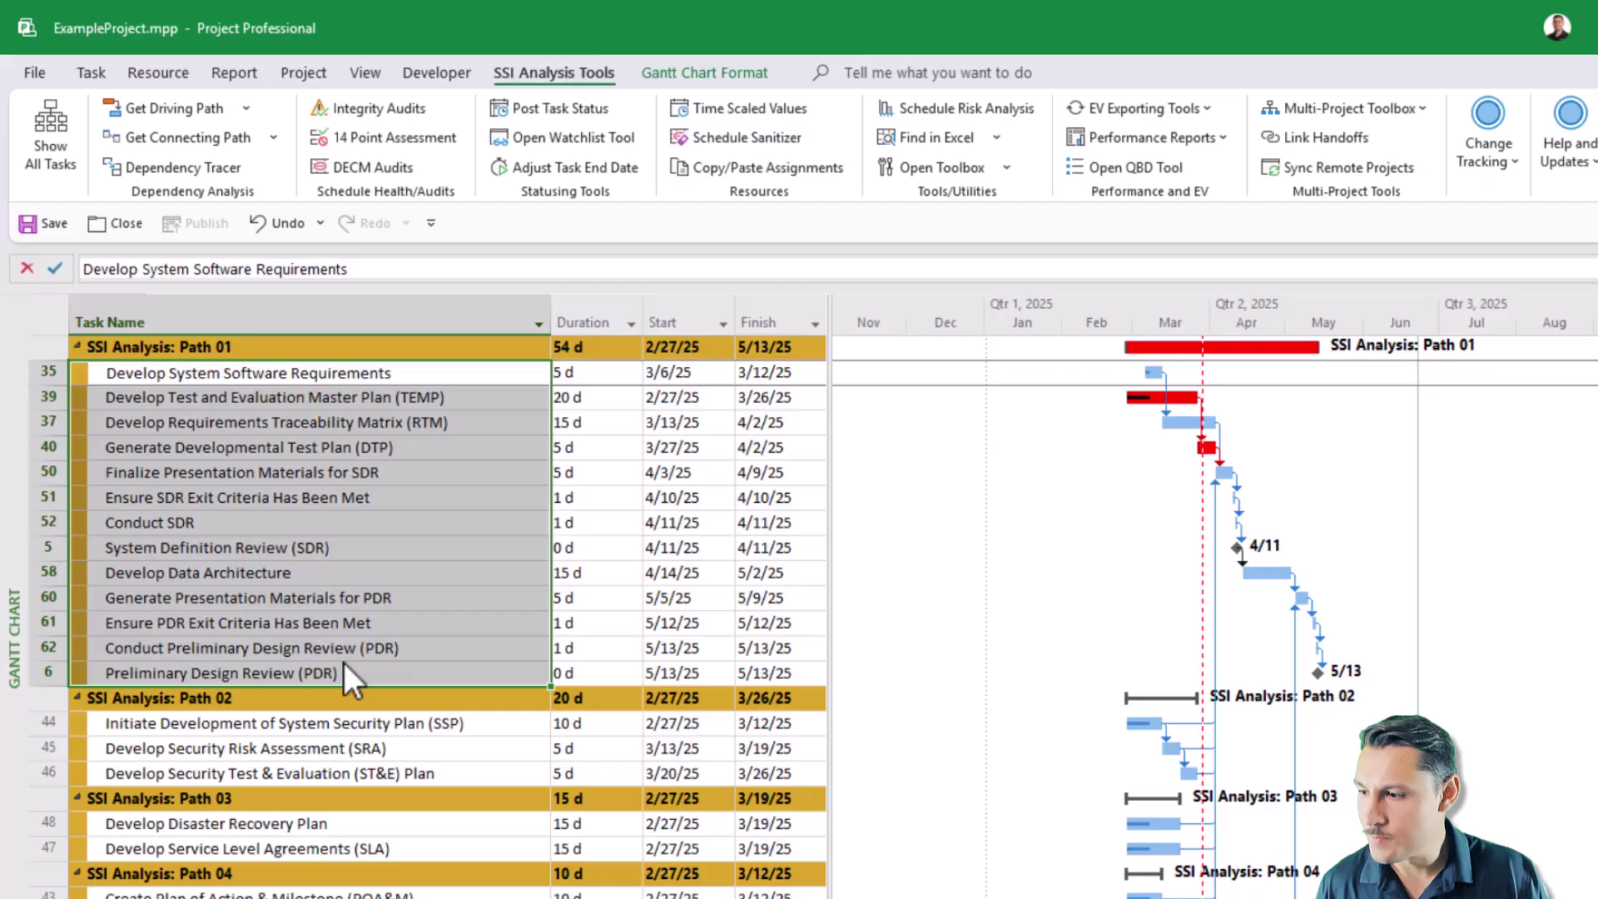
{"action": "left_click_drag", "start_coordinate": [346, 724], "coordinate": [346, 767]}
{"action": "left_click_drag", "start_coordinate": [337, 831], "coordinate": [330, 881]}
{"action": "scroll", "coordinate": [408, 730], "scroll_direction": "down", "scroll_amount": 1}
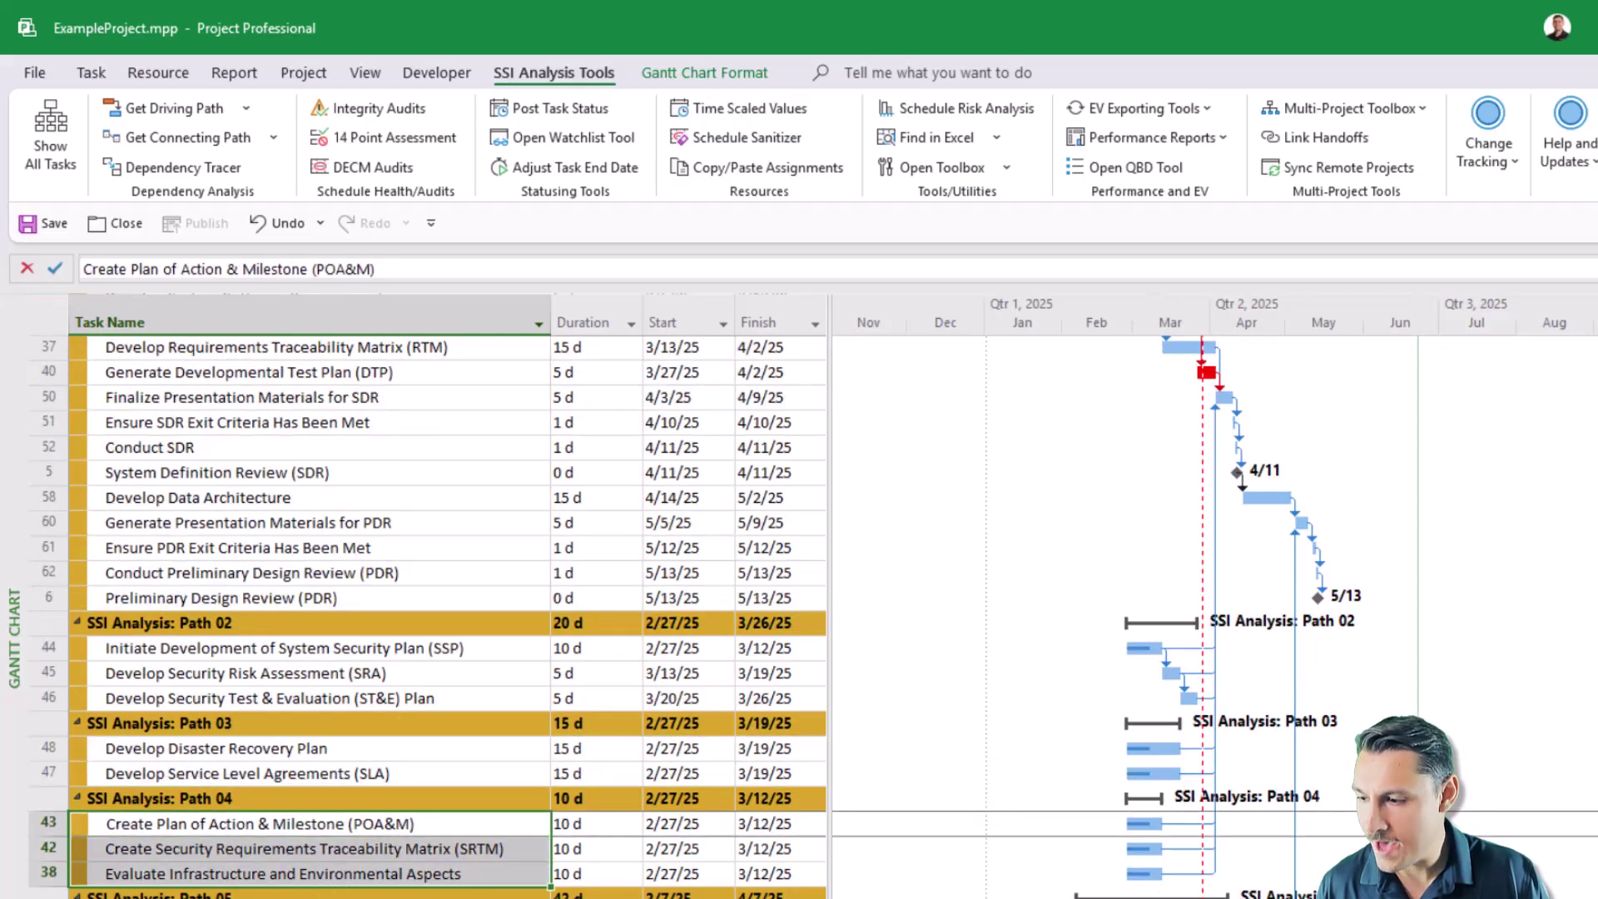
{"action": "scroll", "coordinate": [387, 649], "scroll_direction": "up", "scroll_amount": 1}
{"action": "left_click", "coordinate": [377, 674]}
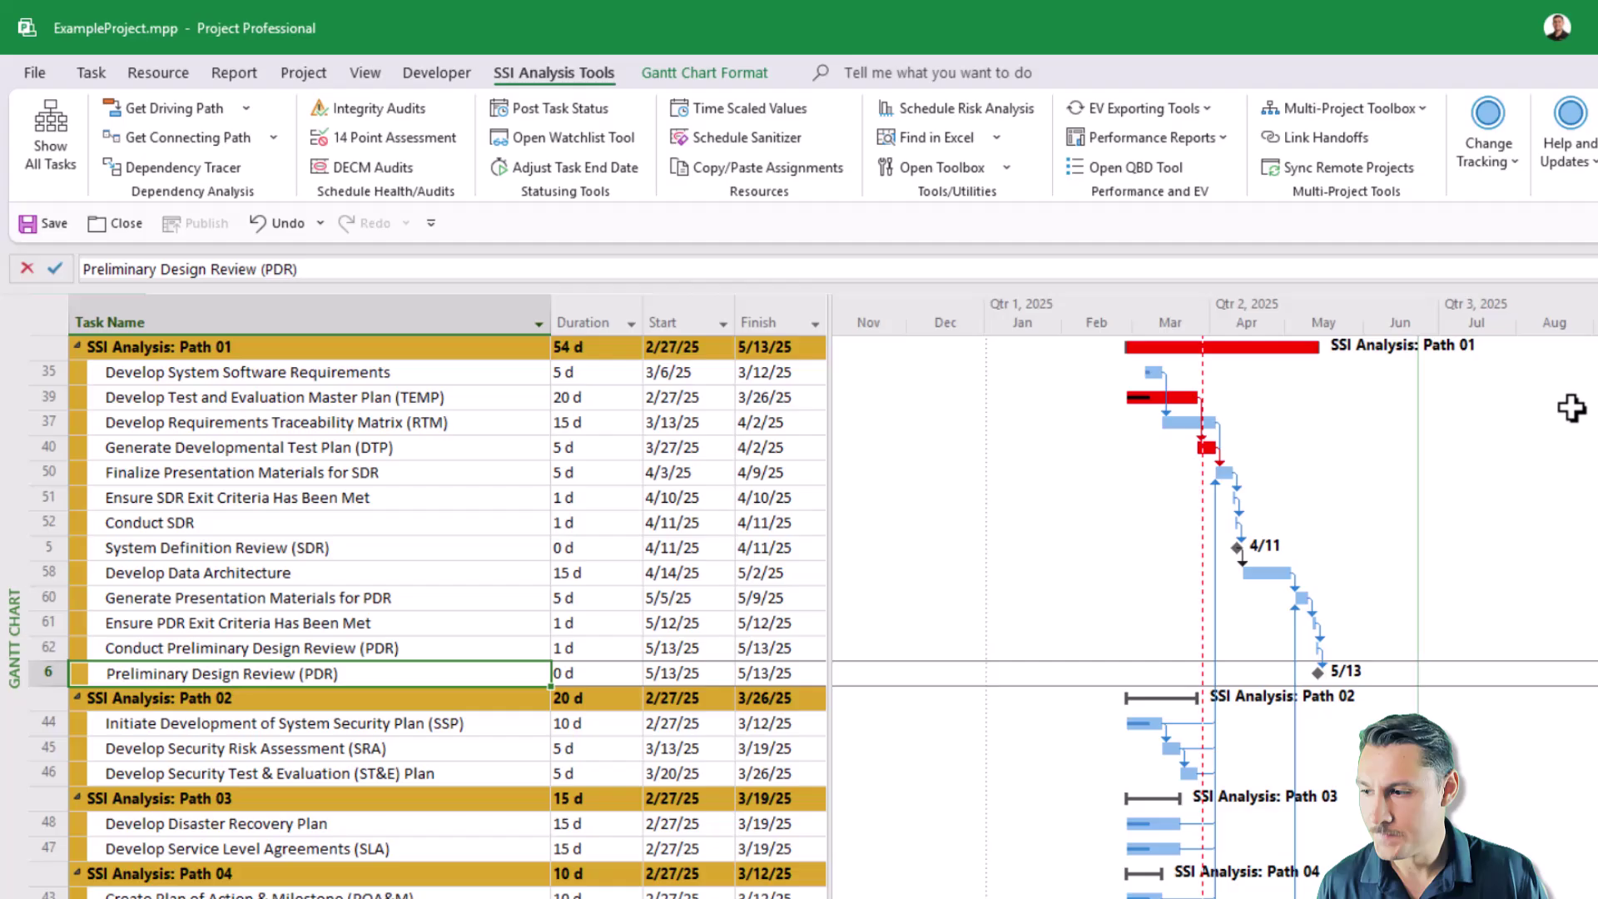
{"action": "left_click_drag", "start_coordinate": [1243, 267], "coordinate": [1200, 323]}
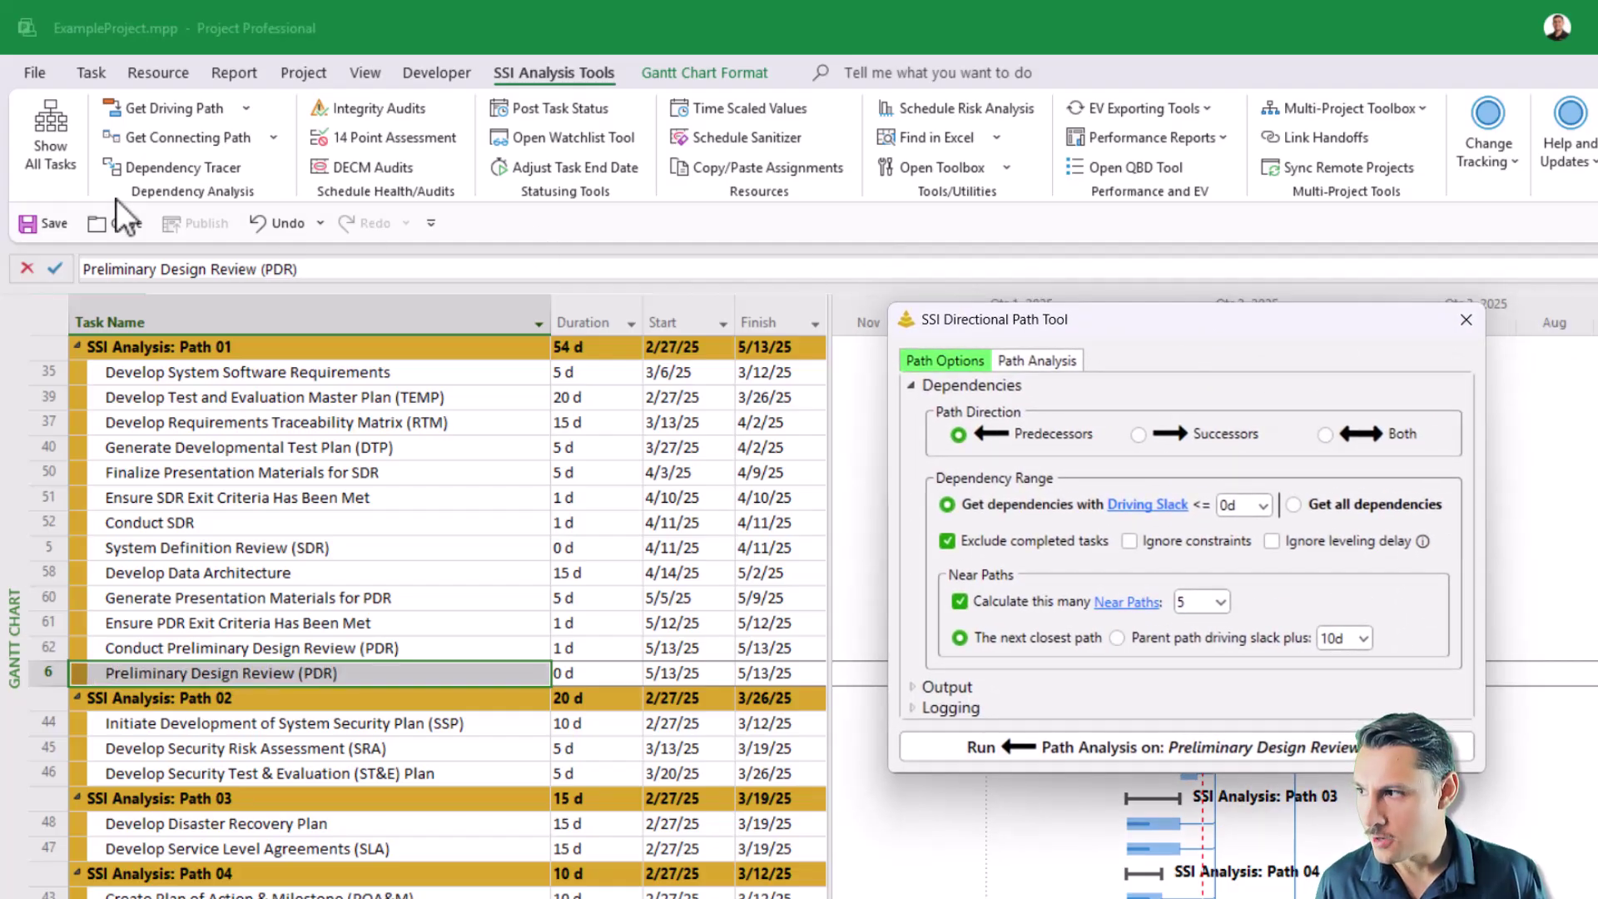
{"action": "left_click", "coordinate": [51, 157]}
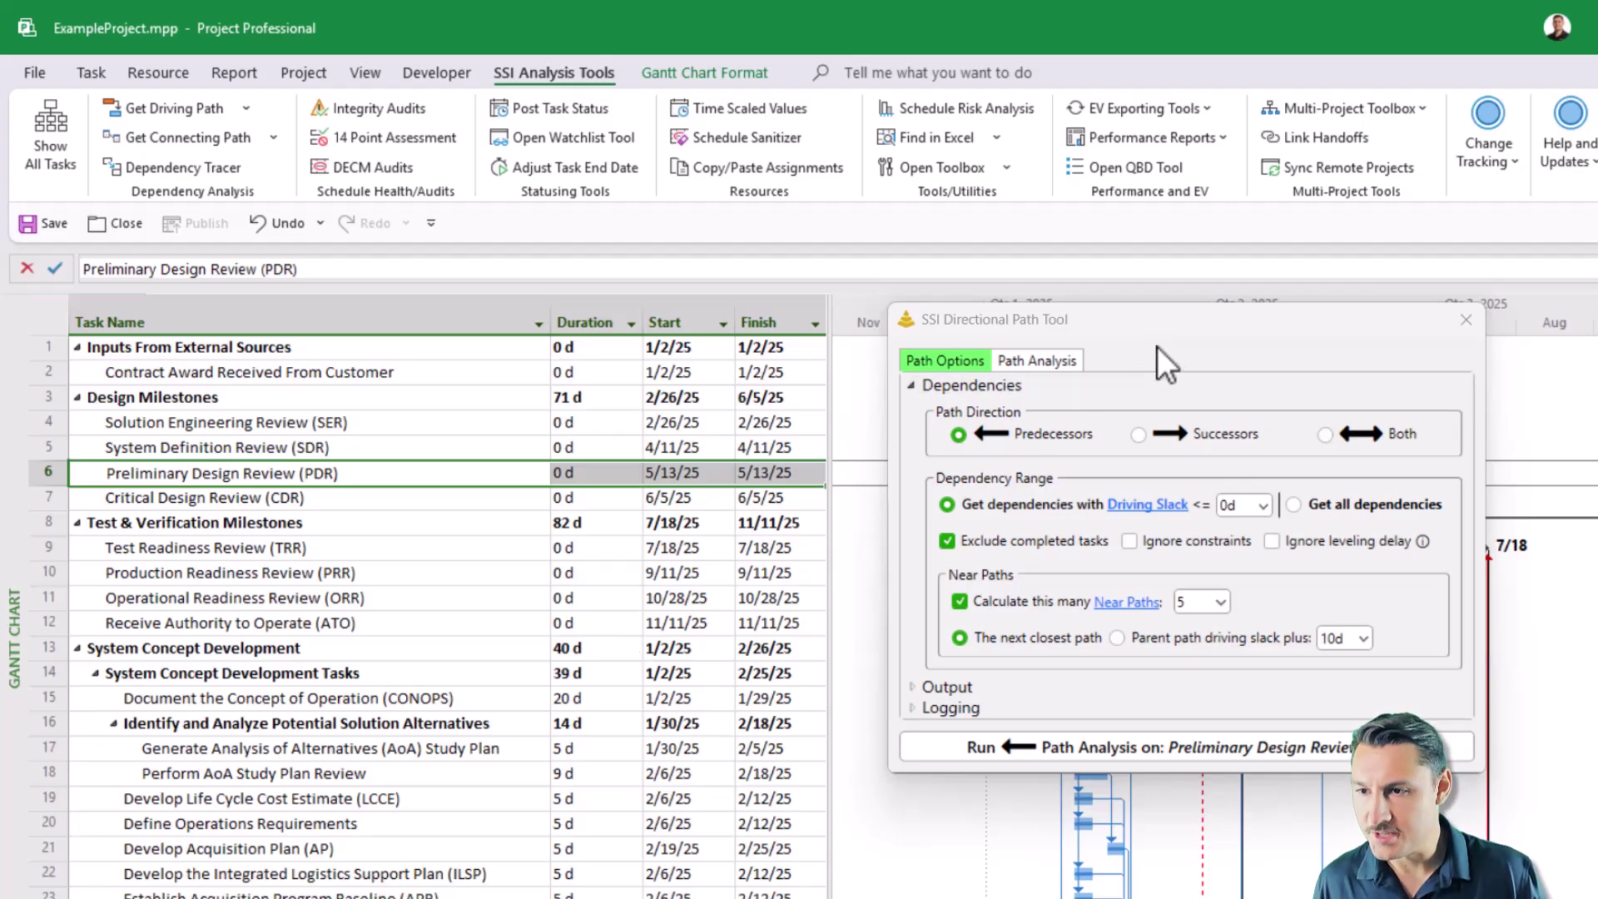
{"action": "left_click_drag", "start_coordinate": [1188, 323], "coordinate": [1201, 257]}
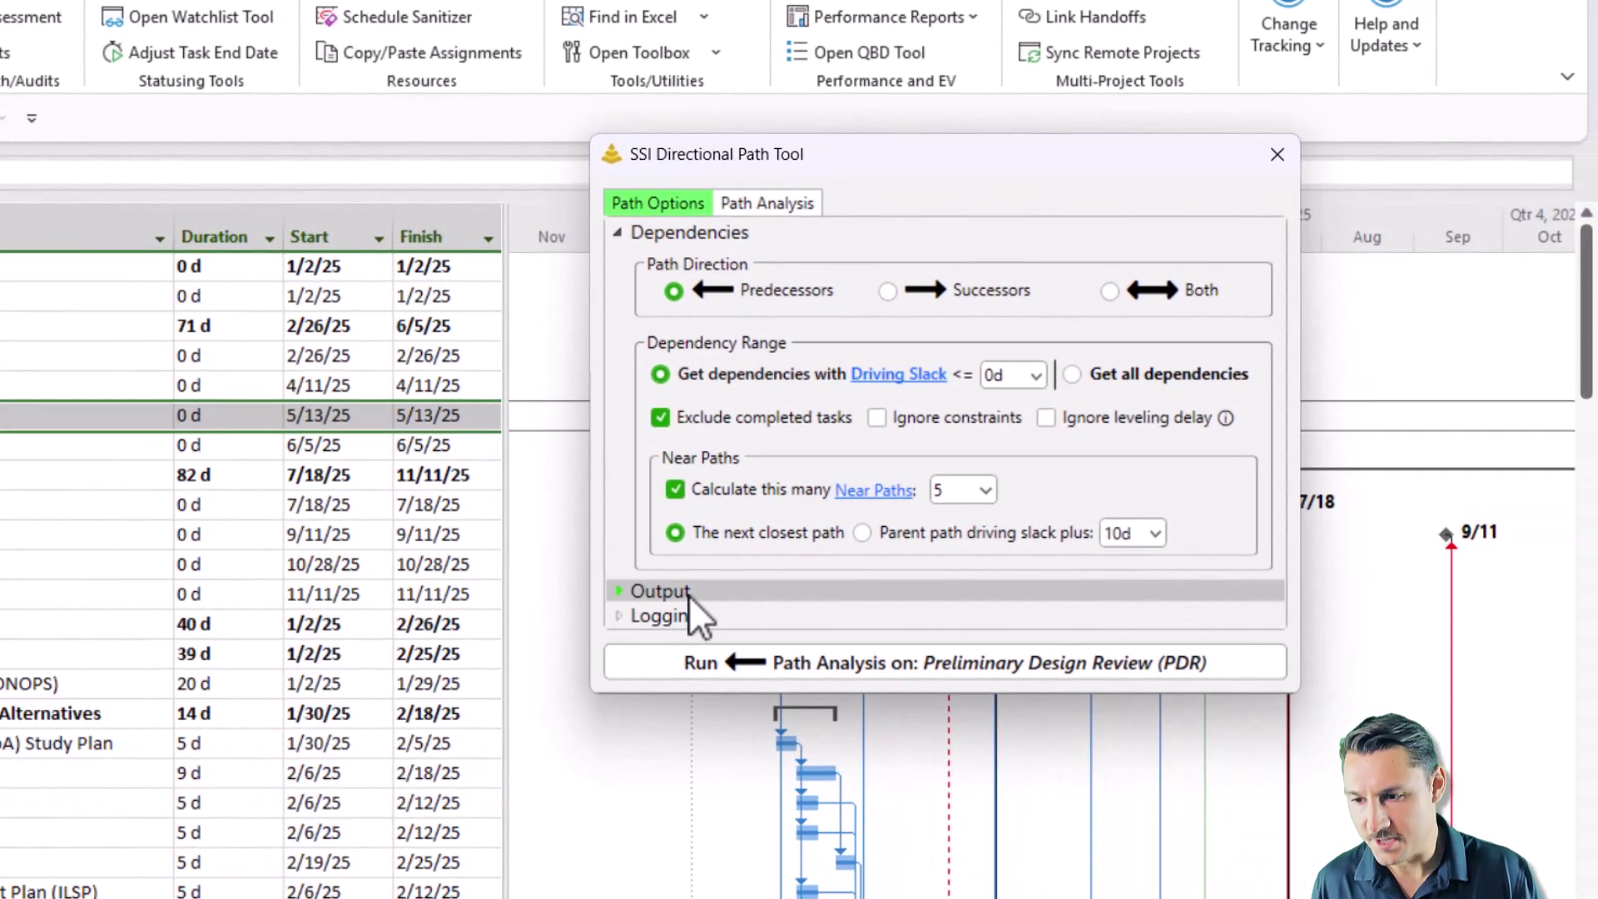
{"action": "left_click", "coordinate": [987, 626]}
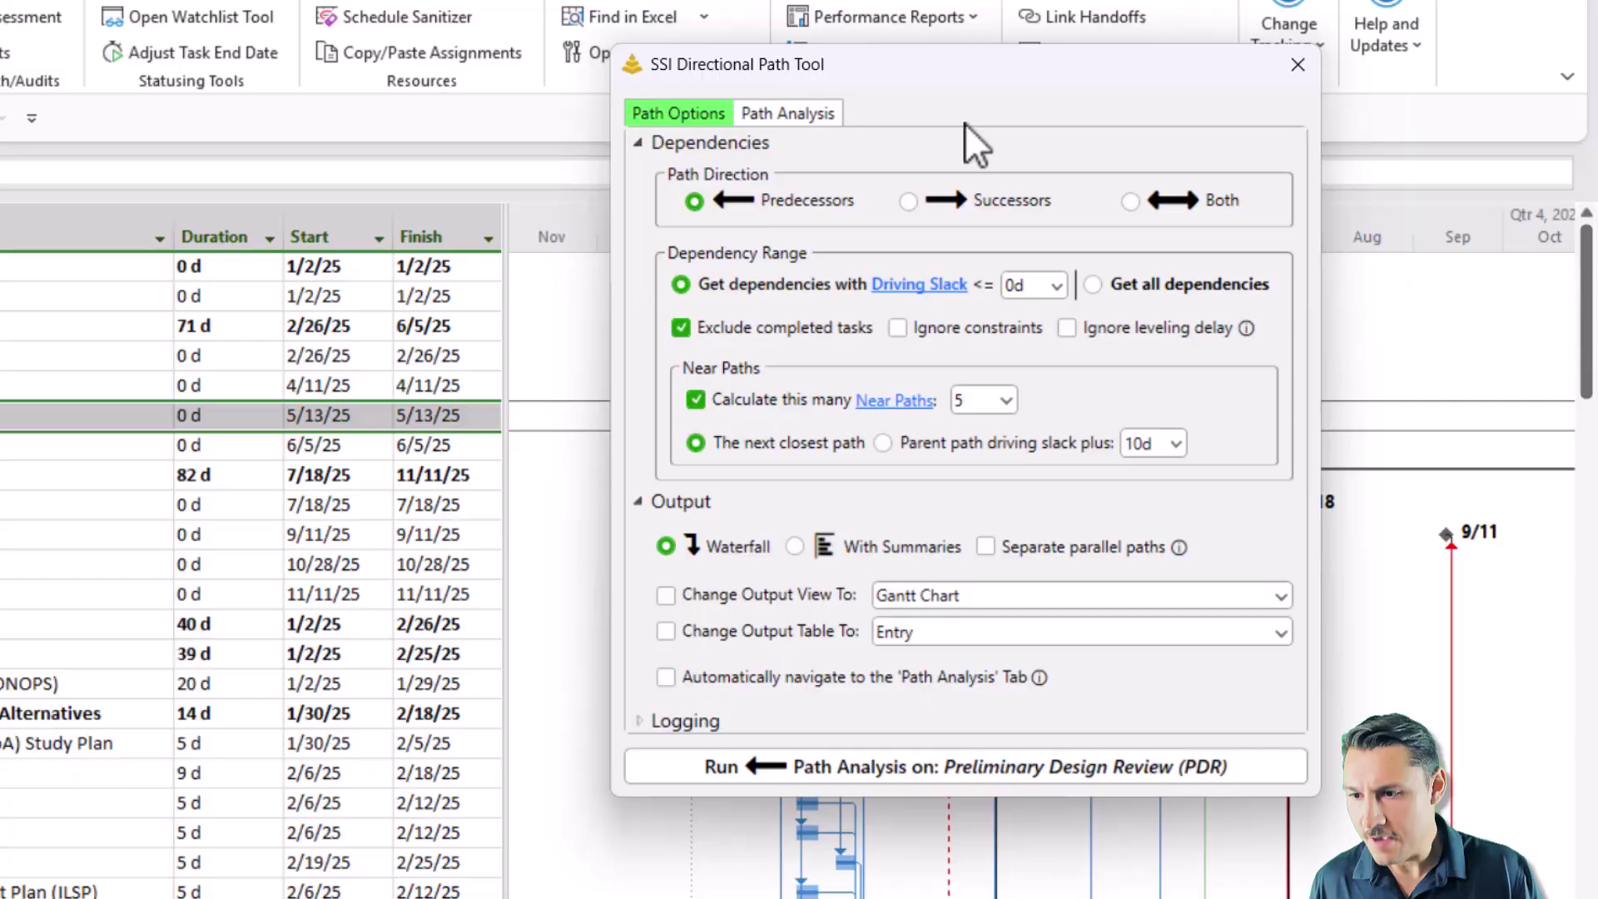
{"action": "left_click", "coordinate": [765, 596]}
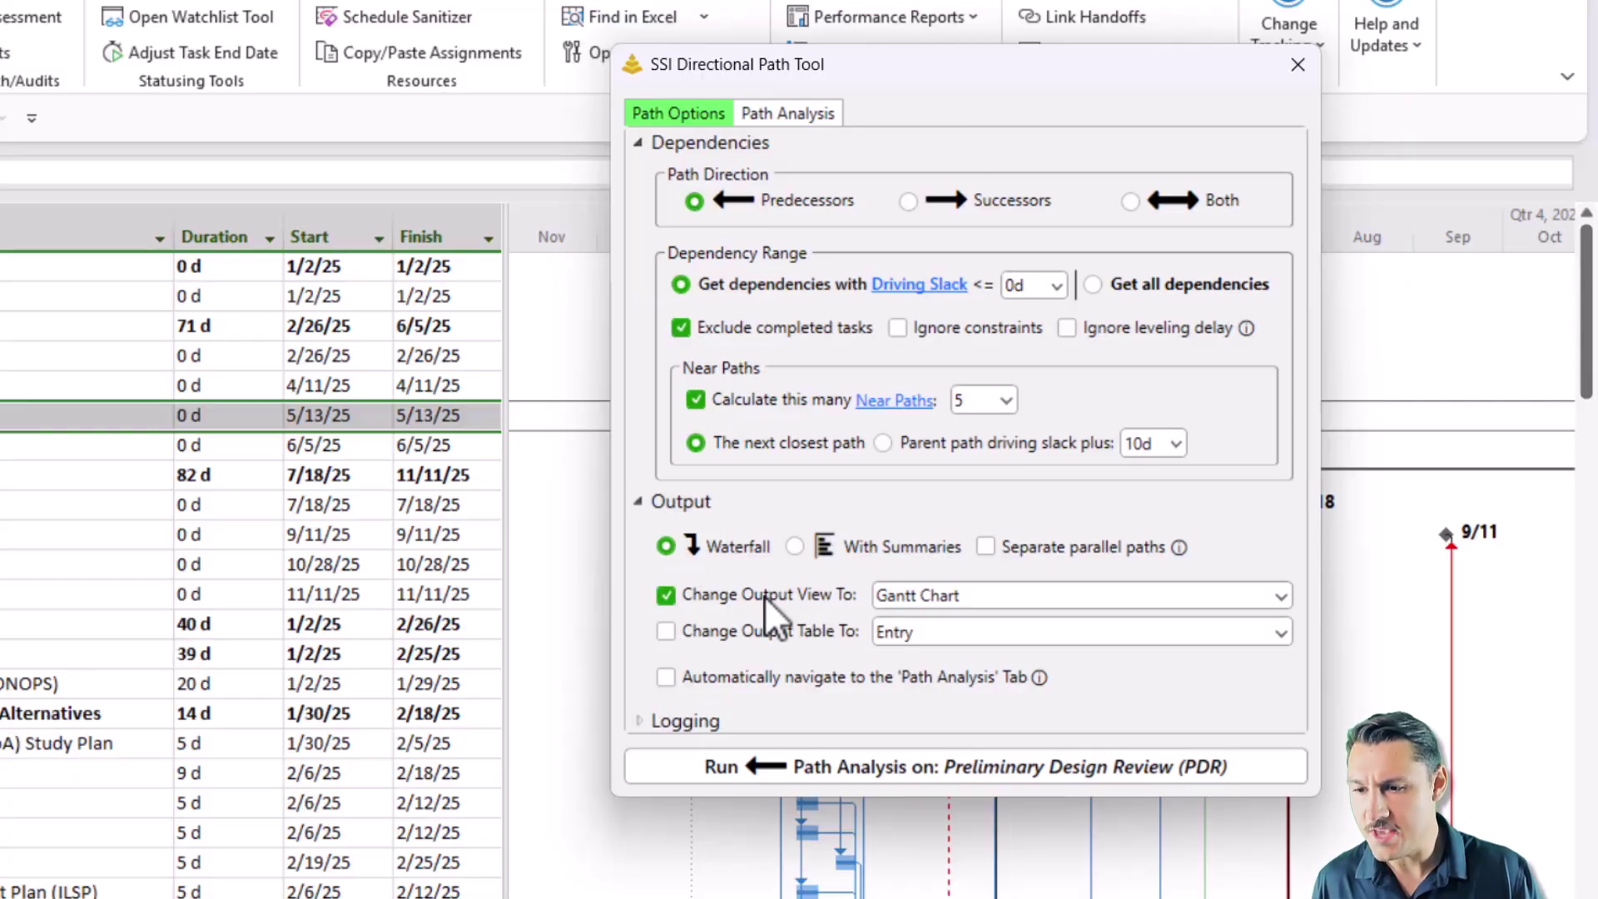
{"action": "left_click", "coordinate": [1286, 596]}
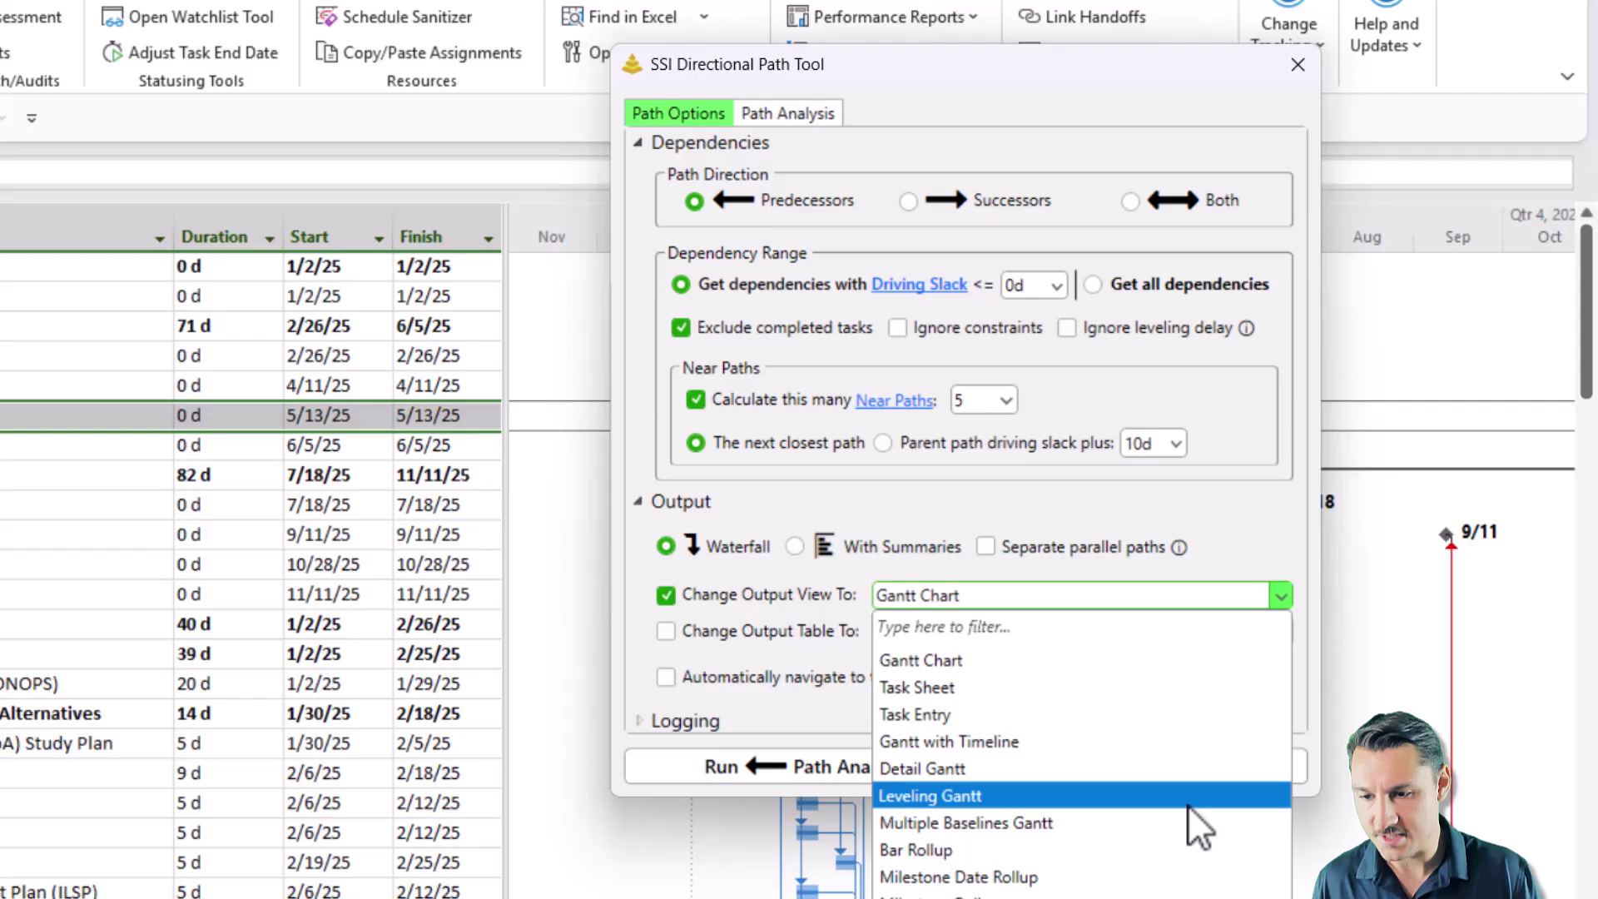
{"action": "left_click", "coordinate": [1282, 597]}
{"action": "left_click", "coordinate": [706, 633]}
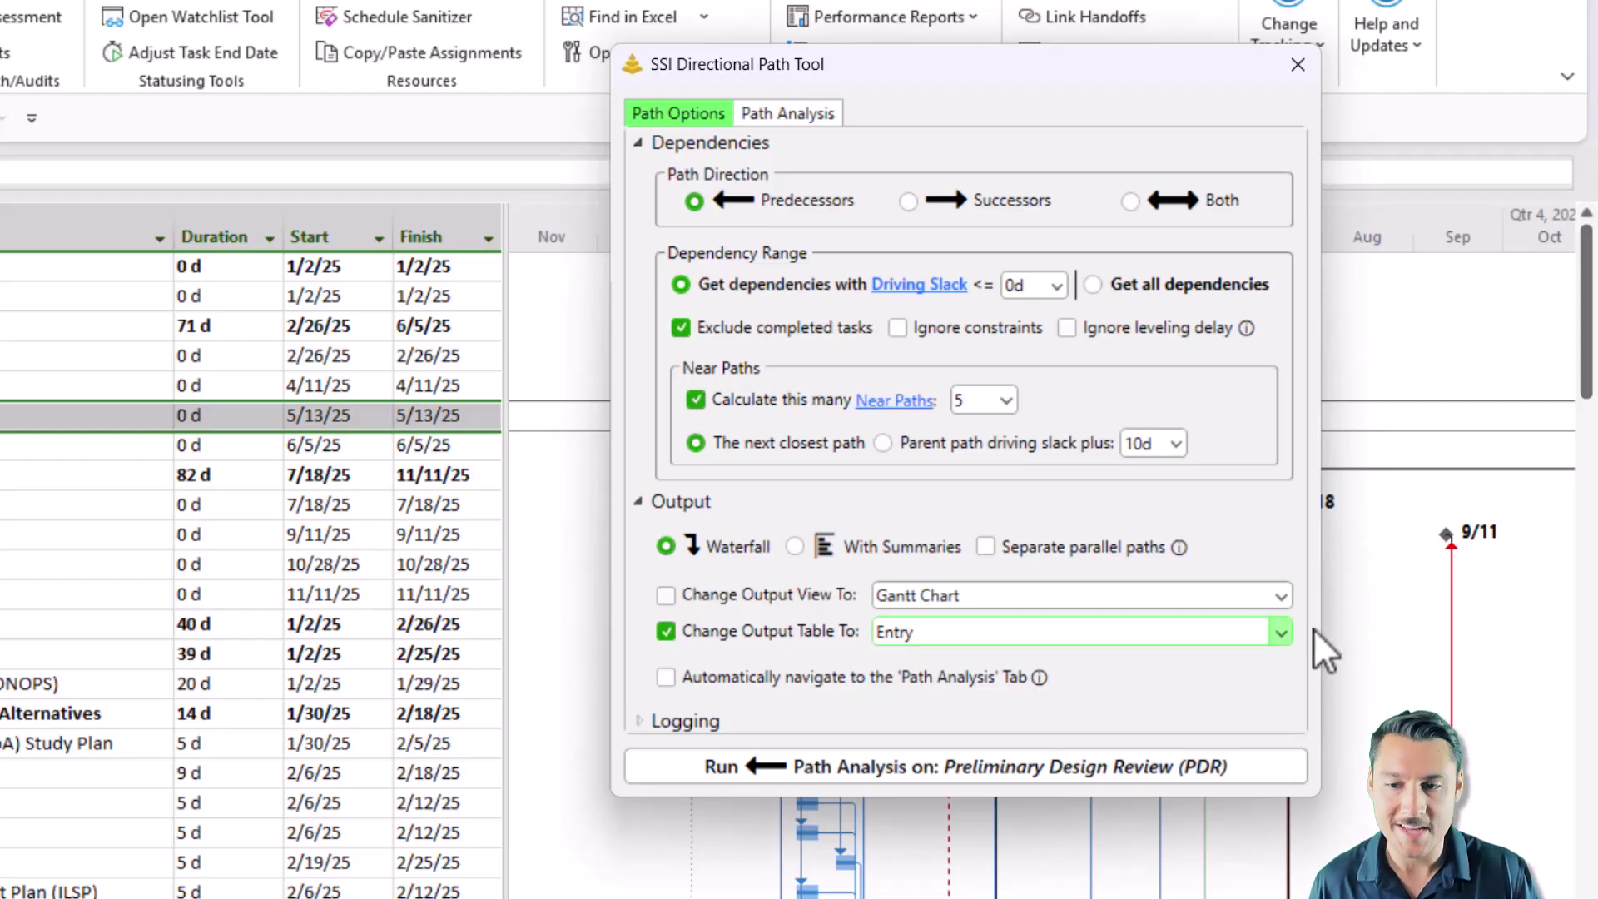
{"action": "left_click", "coordinate": [1288, 636]}
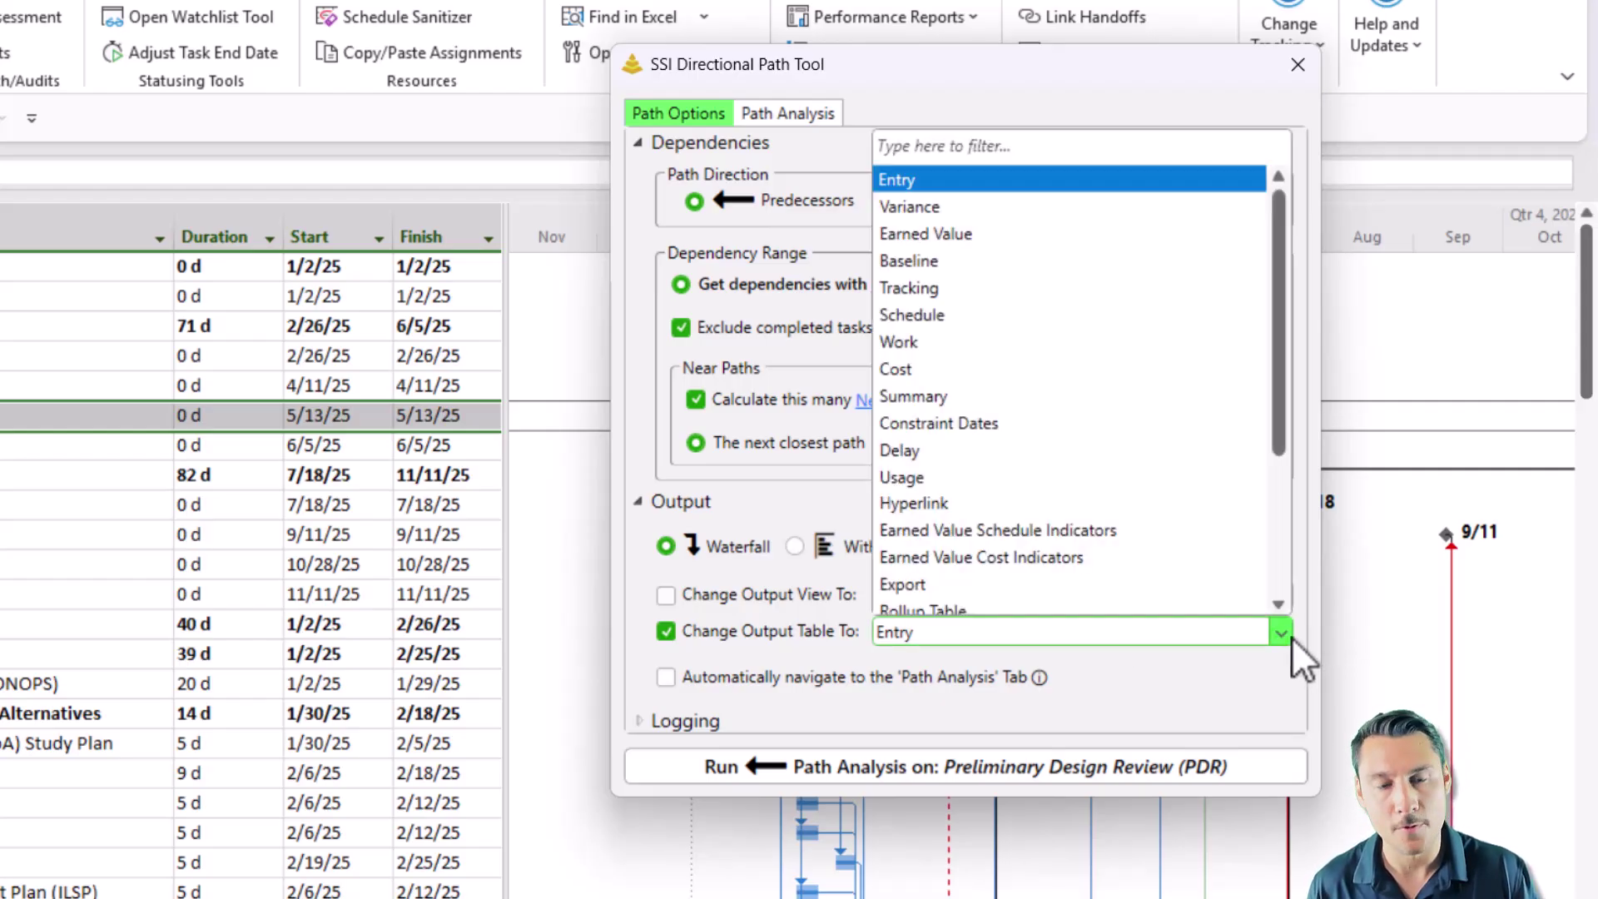
{"action": "left_click", "coordinate": [1292, 638]}
{"action": "left_click", "coordinate": [737, 627]}
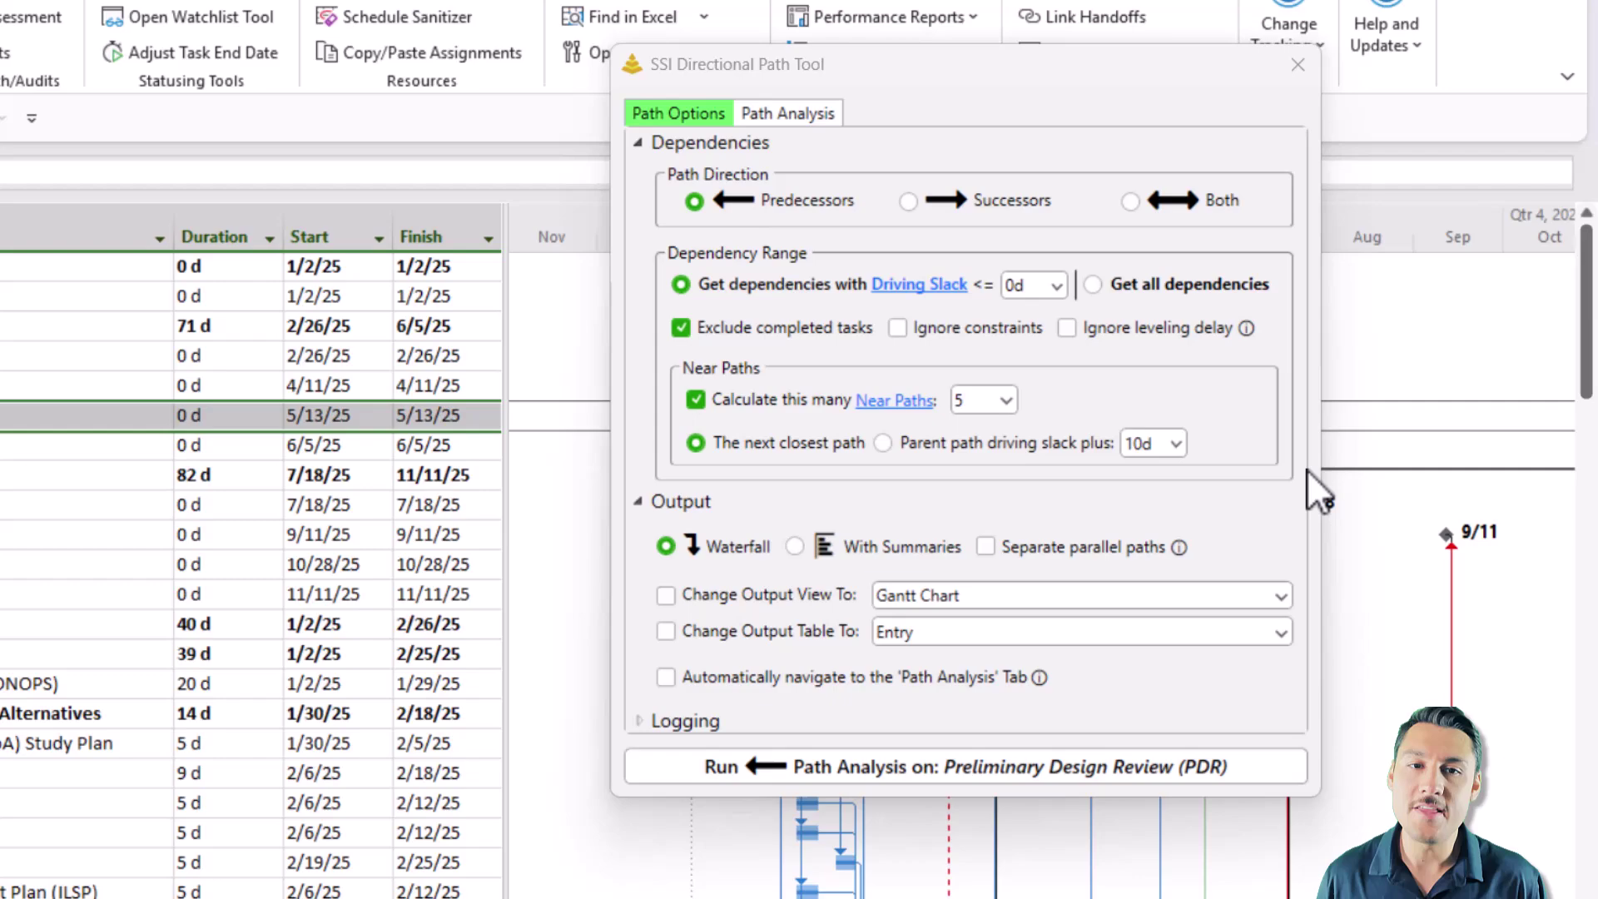
Switch the directional path tool to Get all dependencies and close it
{"action": "left_click", "coordinate": [1182, 283]}
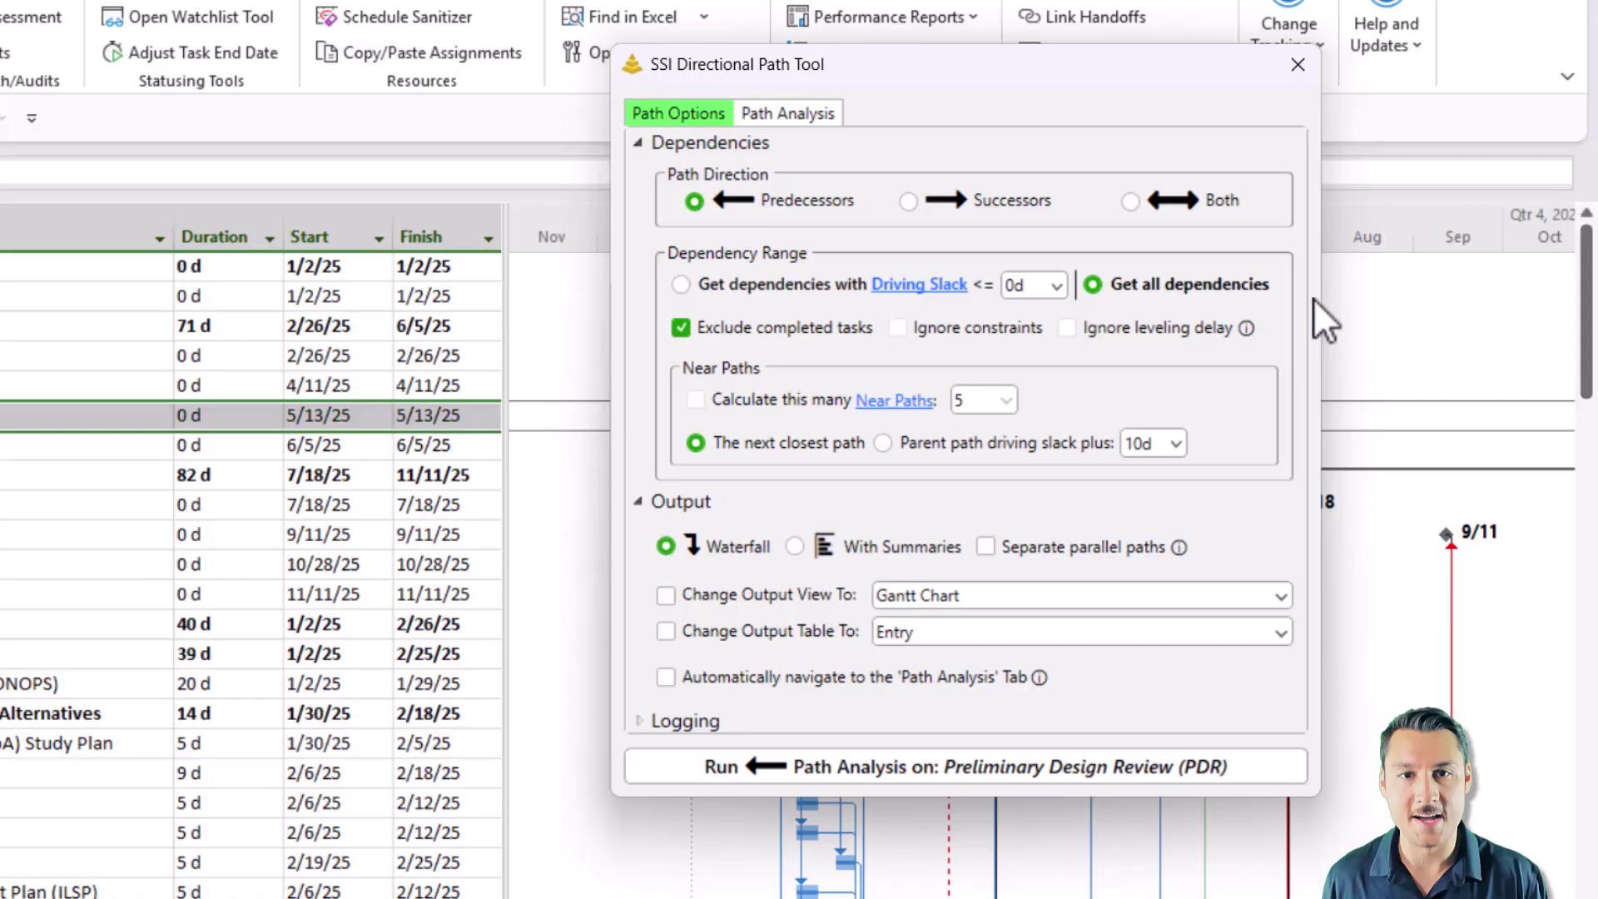
{"action": "left_click", "coordinate": [1297, 65]}
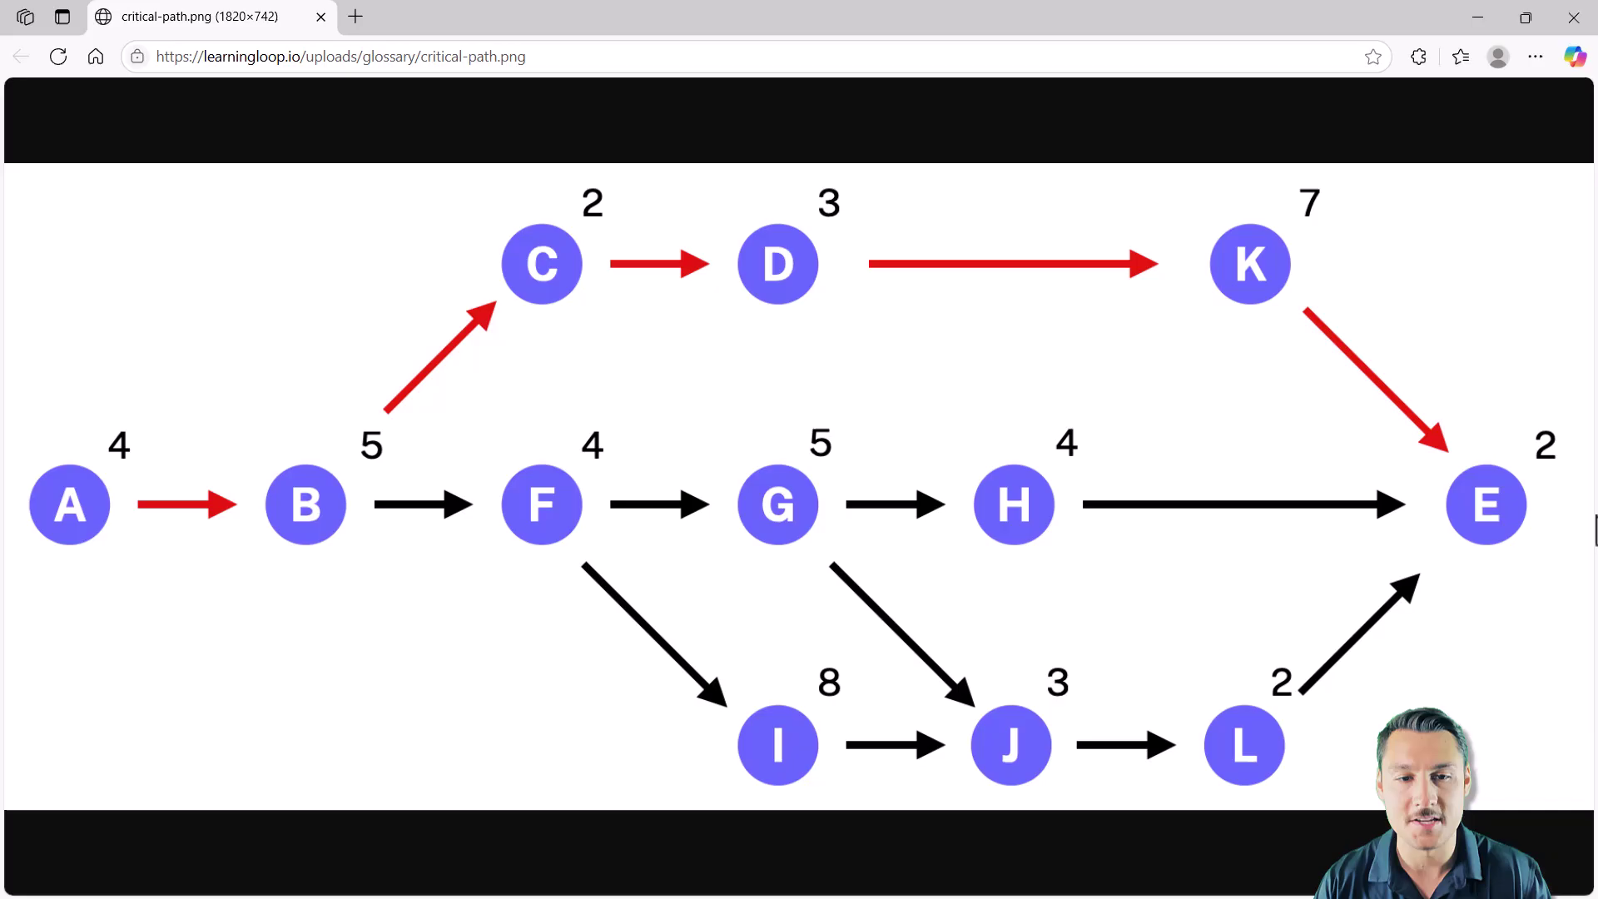
{"action": "left_click", "coordinate": [1475, 17]}
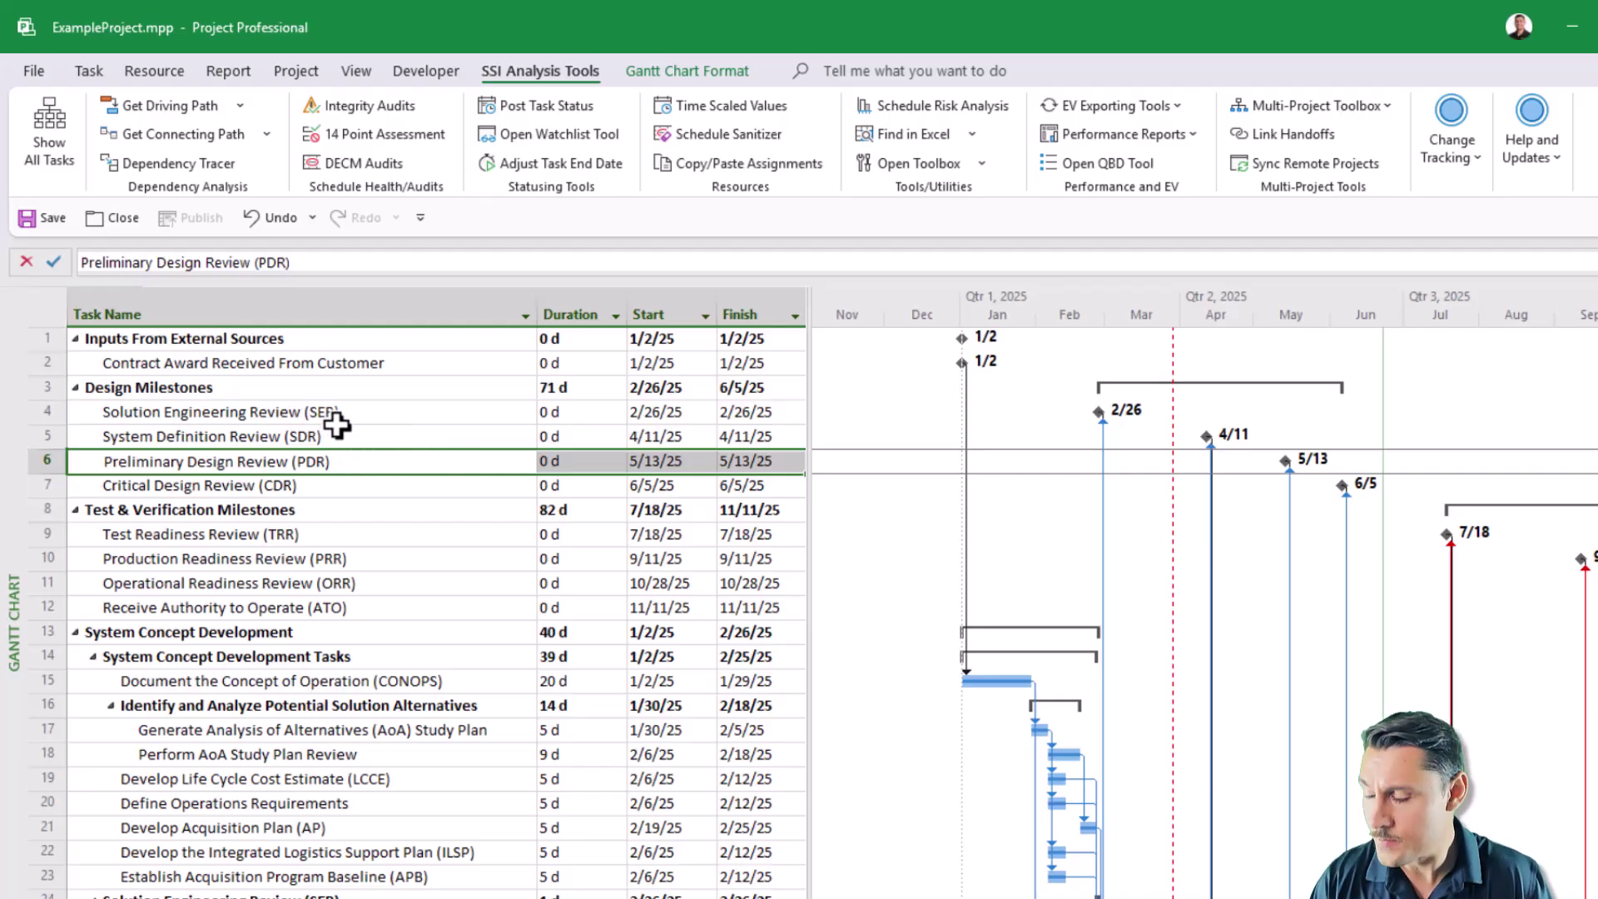
Select SER and PDR together and filter to the connecting path between them
{"action": "left_click", "coordinate": [354, 462]}
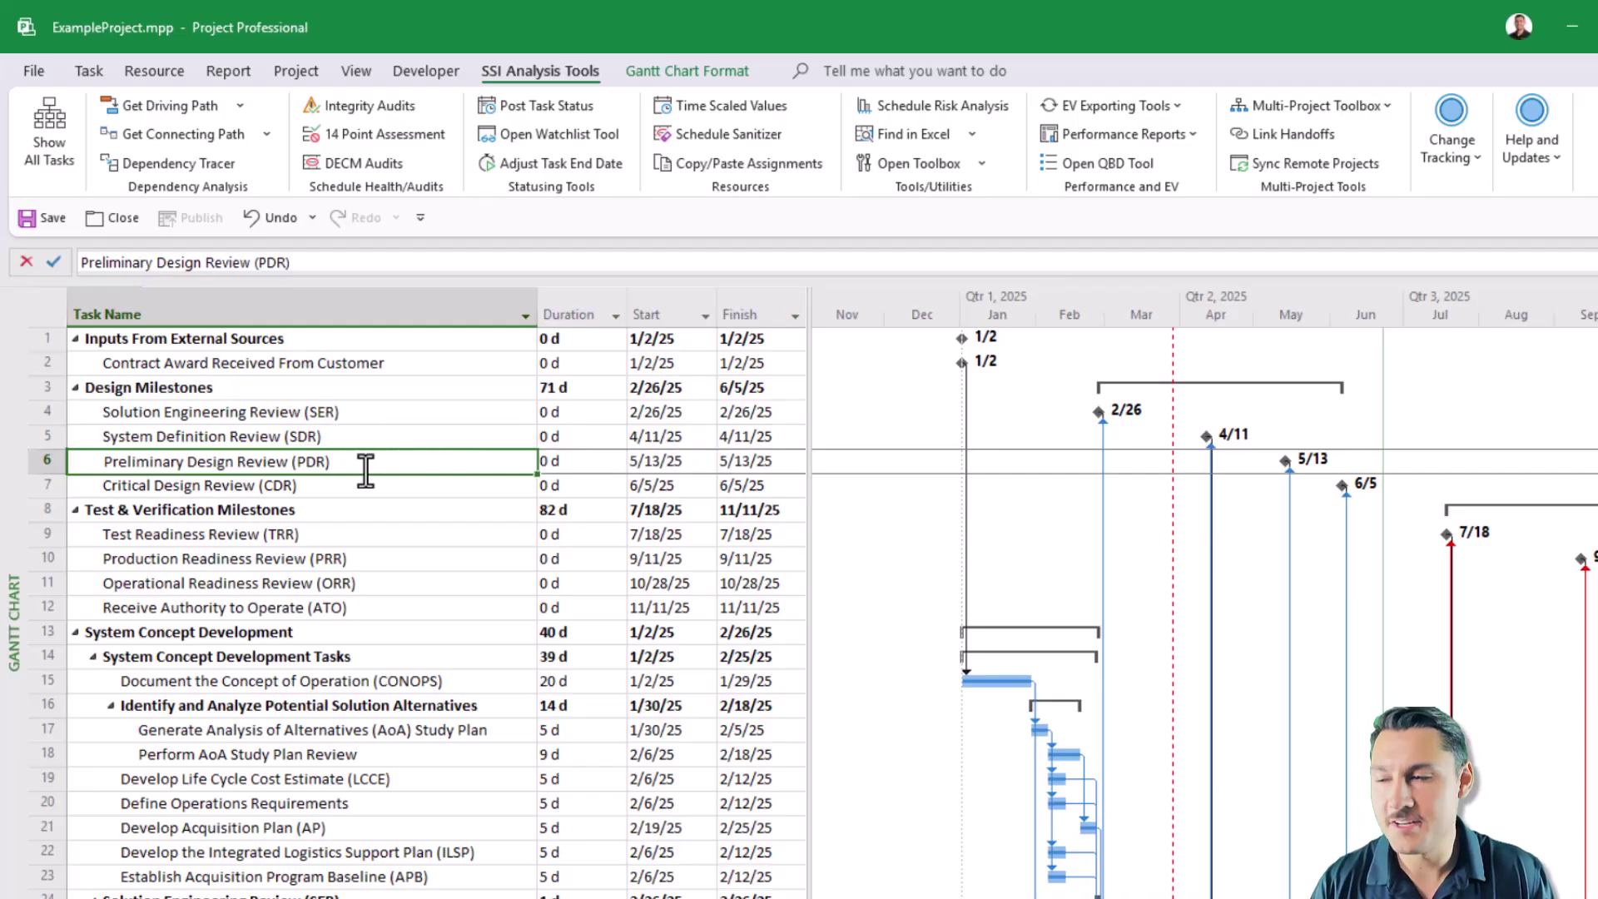
{"action": "left_click", "coordinate": [342, 413]}
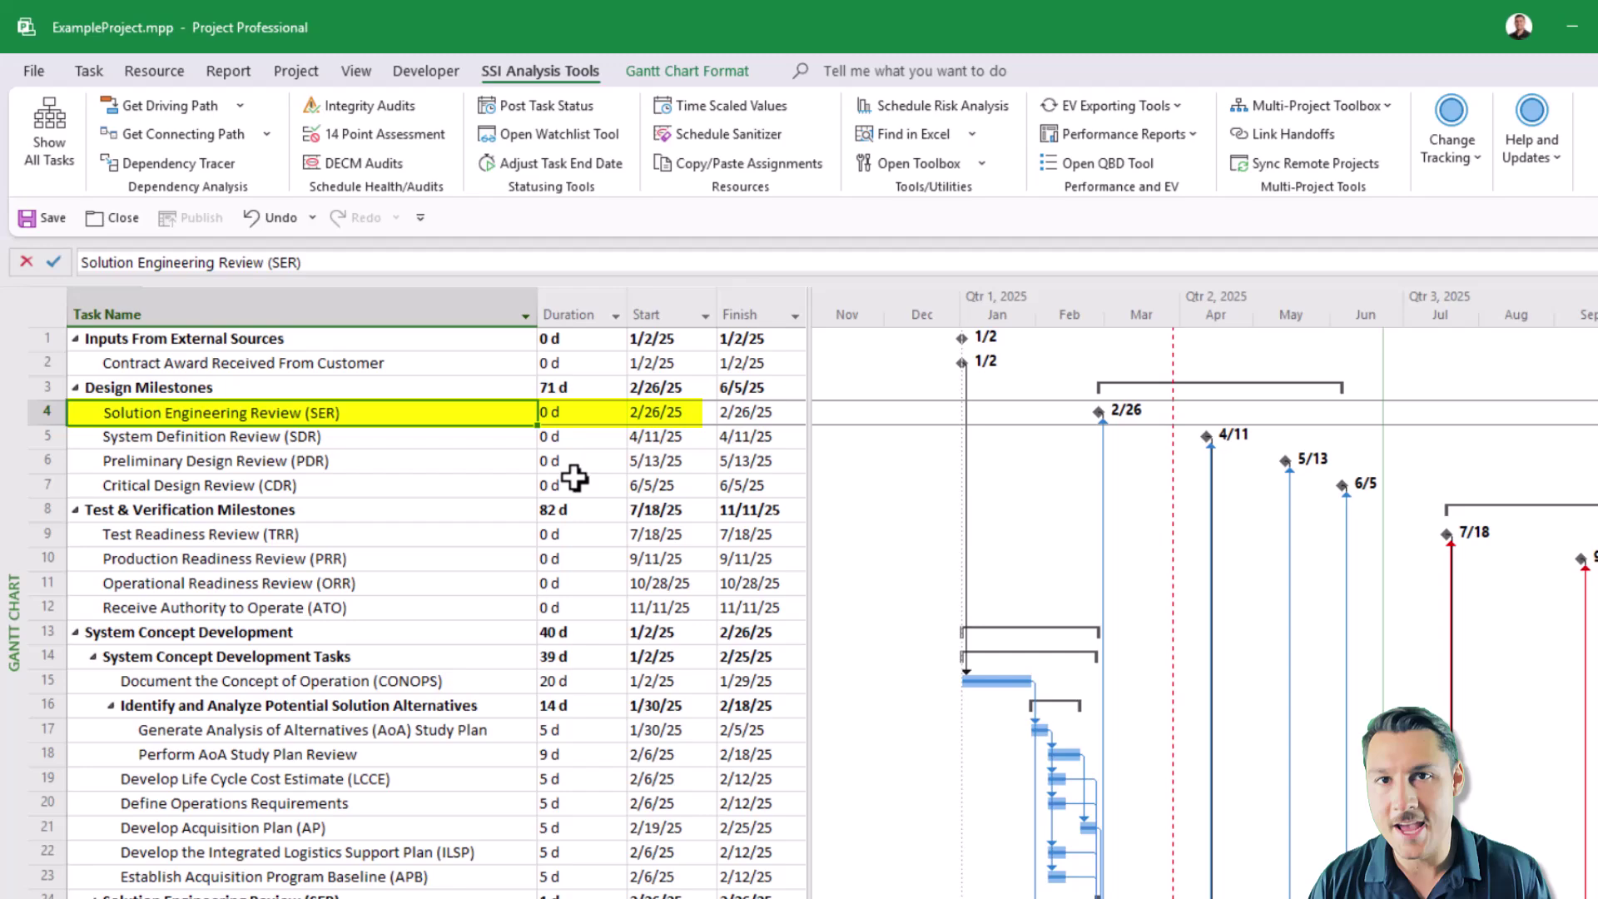
{"action": "left_click", "coordinate": [353, 463]}
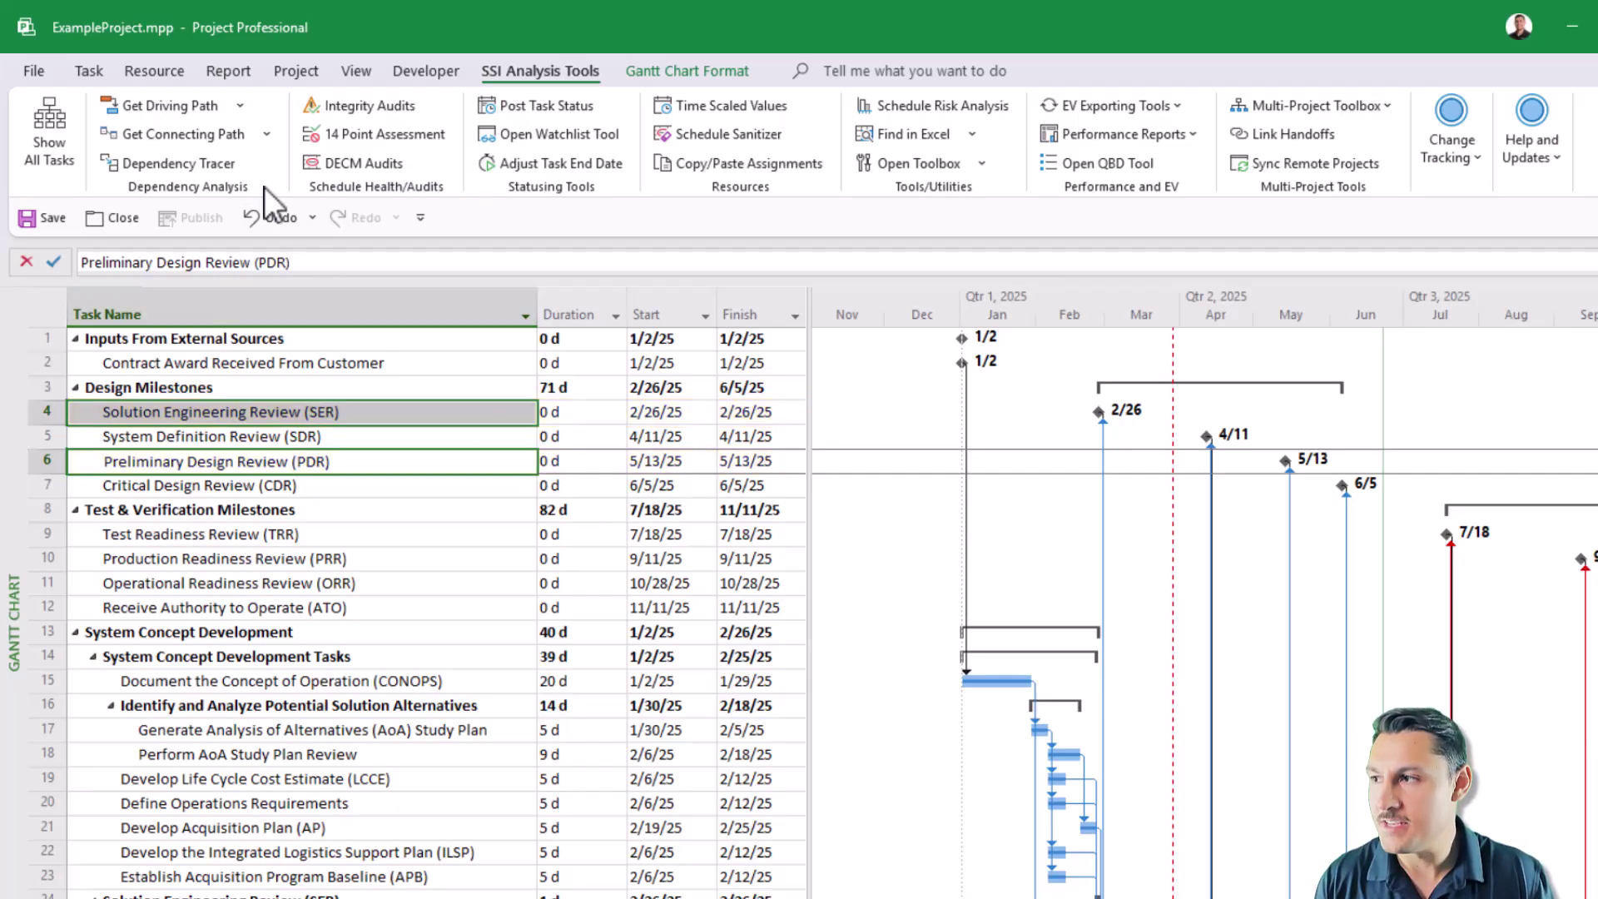
{"action": "left_click", "coordinate": [209, 133]}
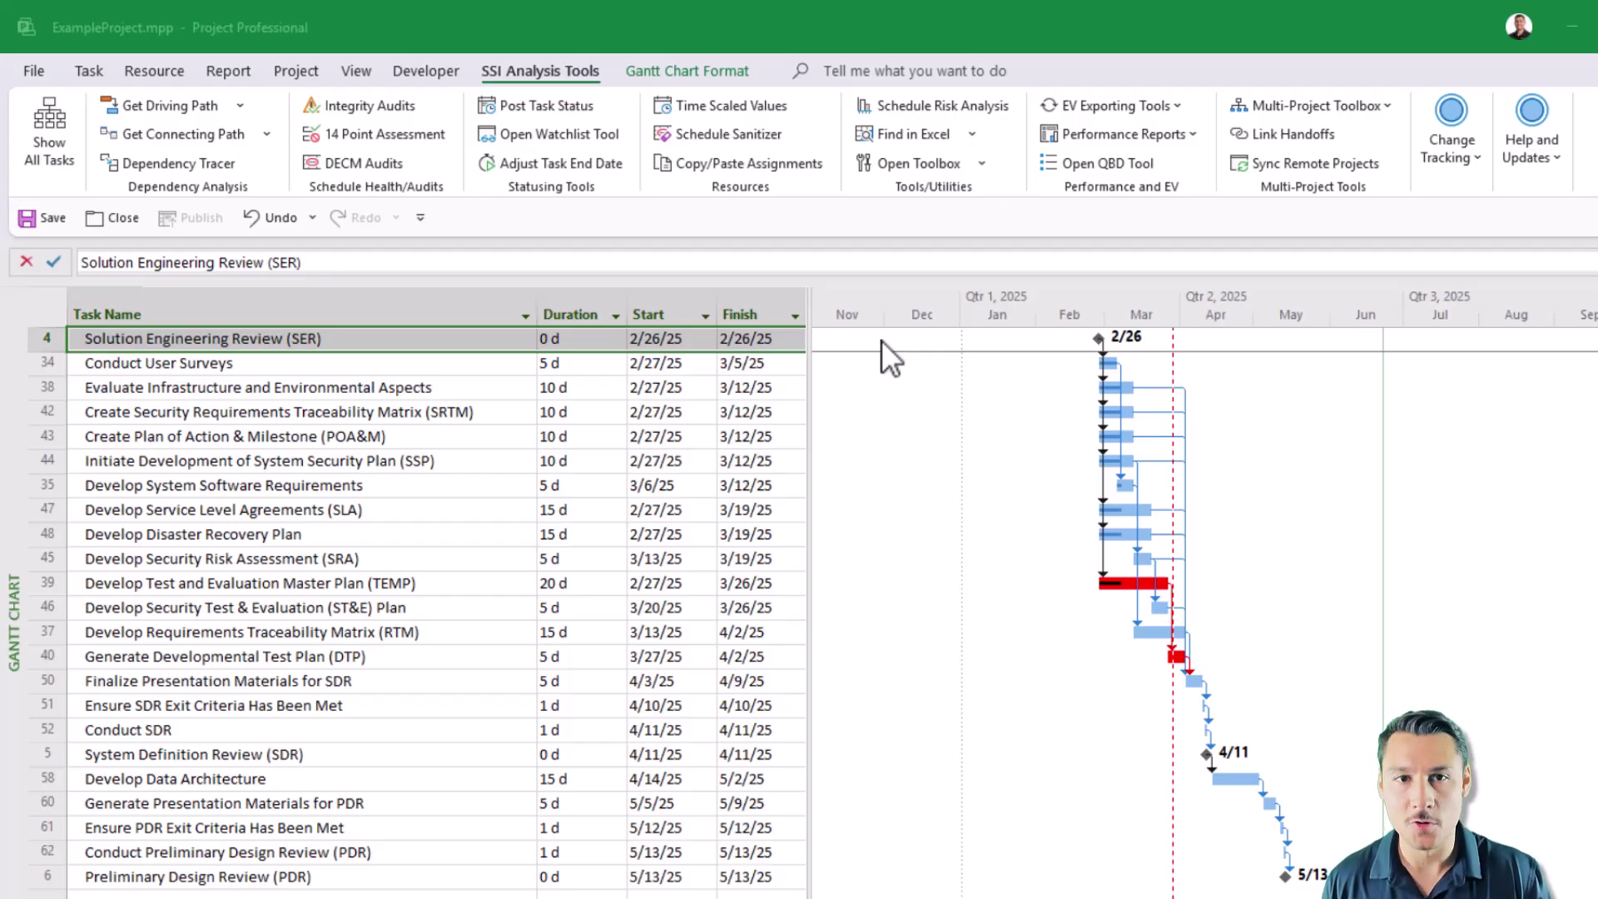
Open the SSI Connecting Path Analysis form and expand its Logging options
{"action": "left_click", "coordinate": [267, 133]}
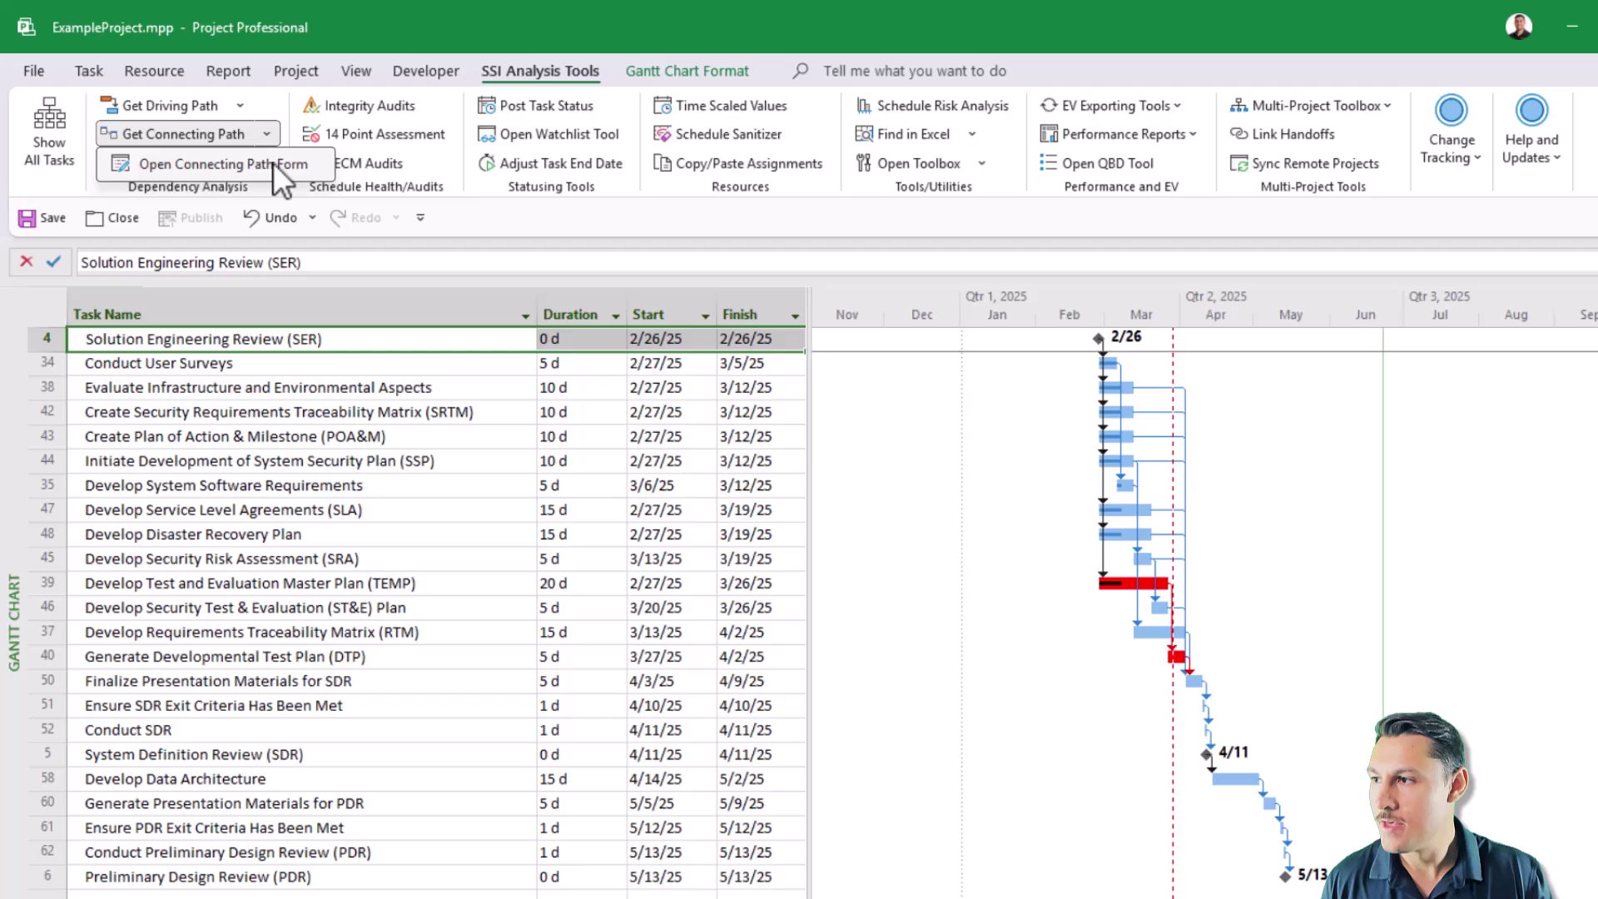
{"action": "left_click", "coordinate": [273, 162]}
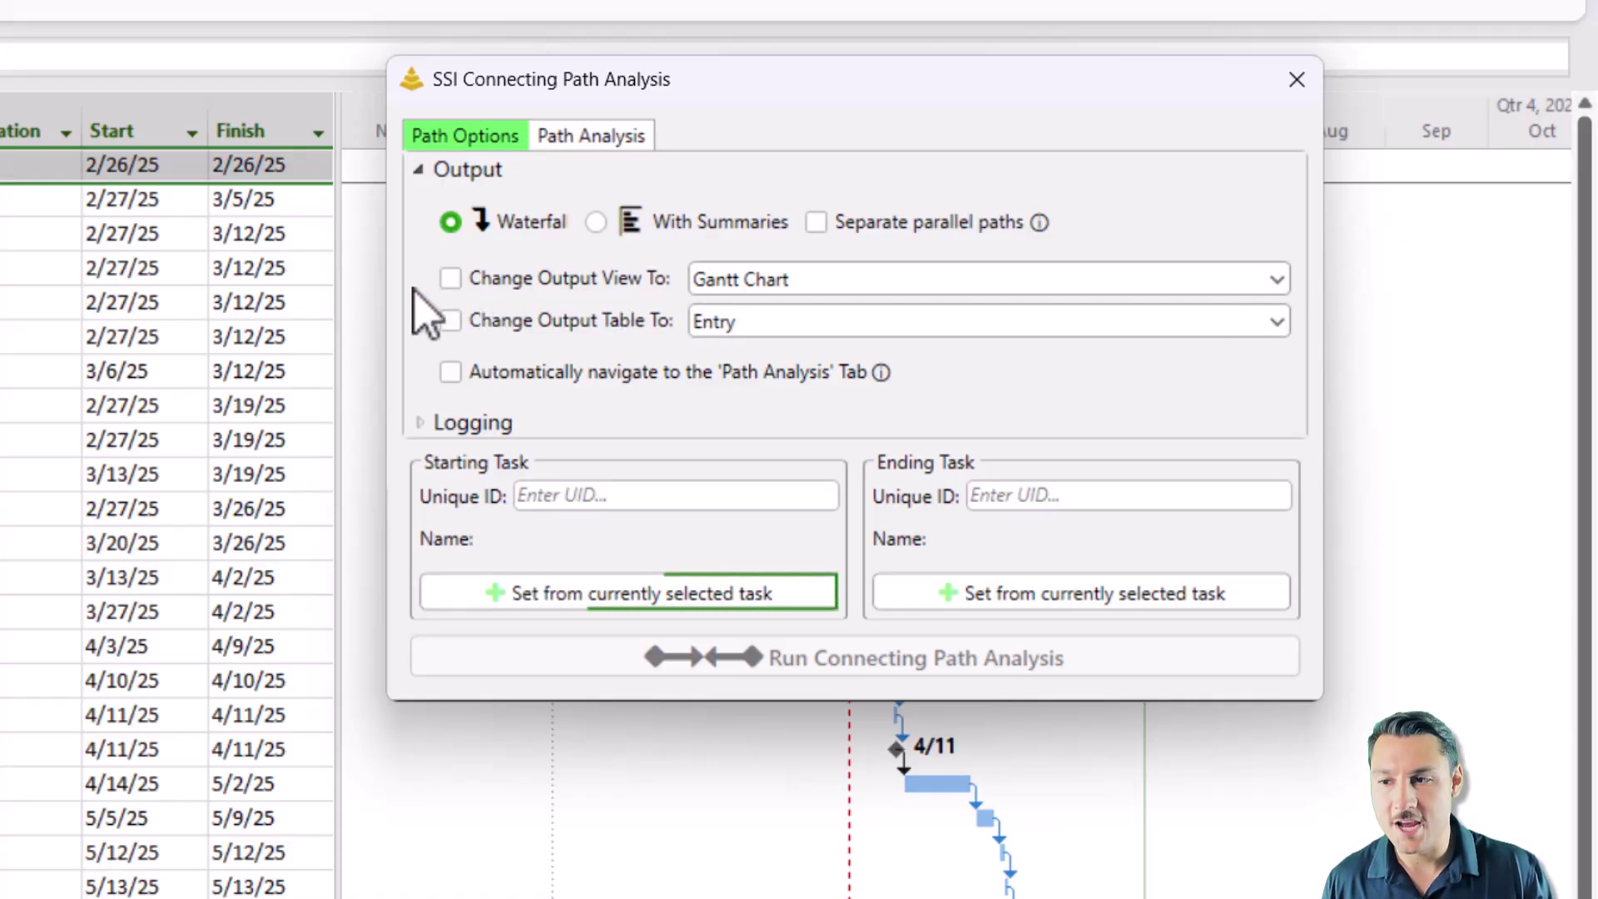
{"action": "left_click", "coordinate": [450, 278]}
{"action": "left_click", "coordinate": [450, 283]}
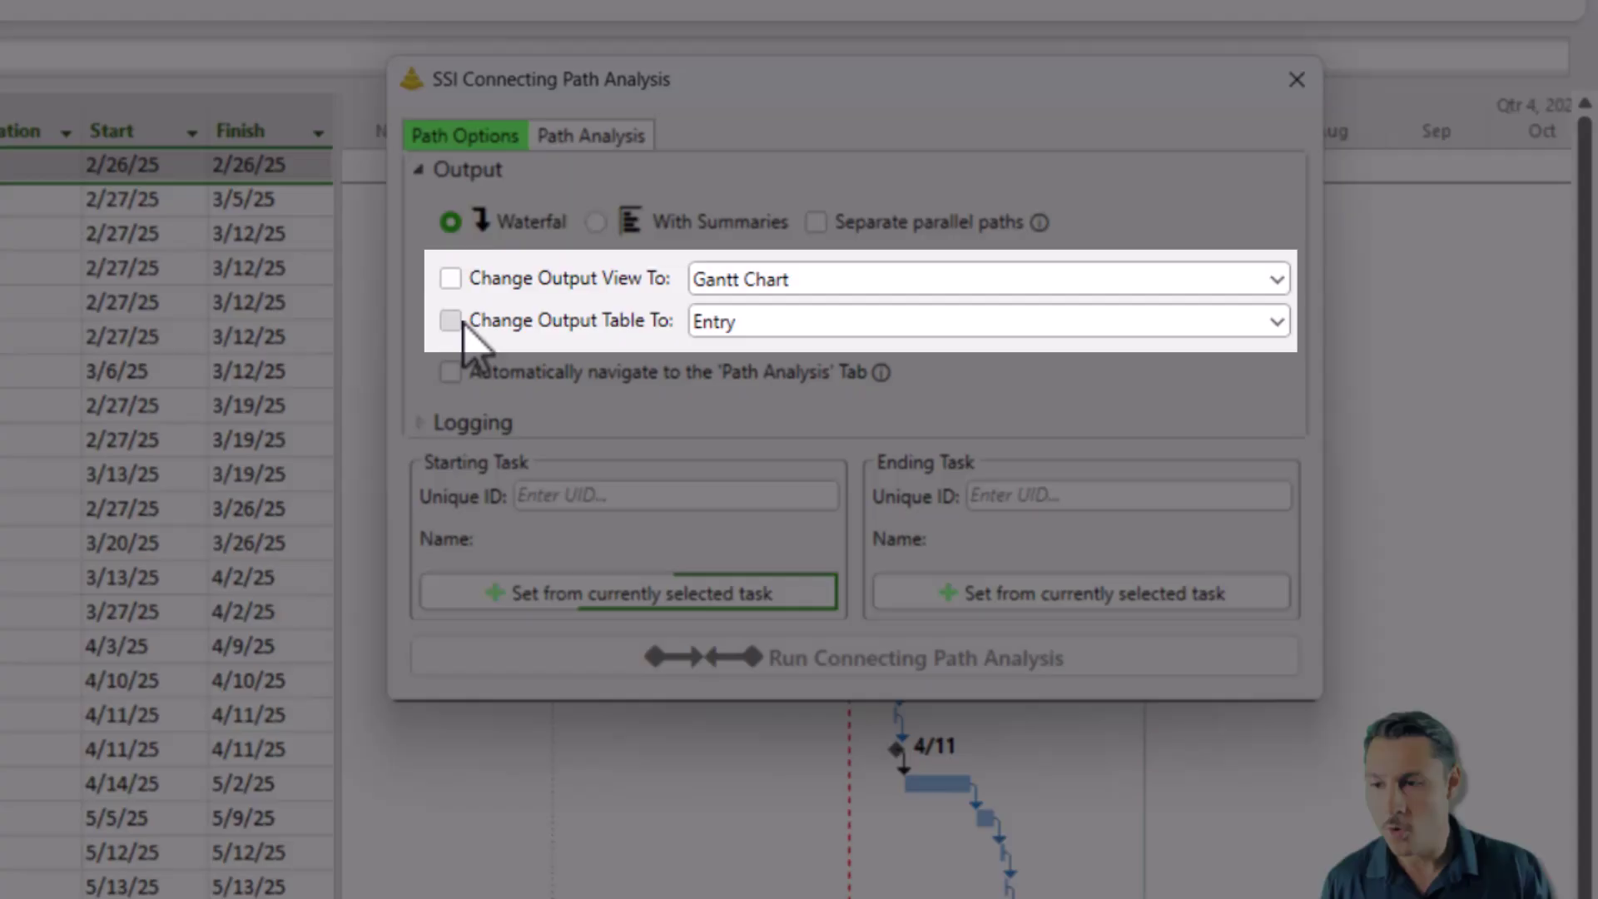
{"action": "left_click_drag", "start_coordinate": [676, 74], "coordinate": [577, 64]}
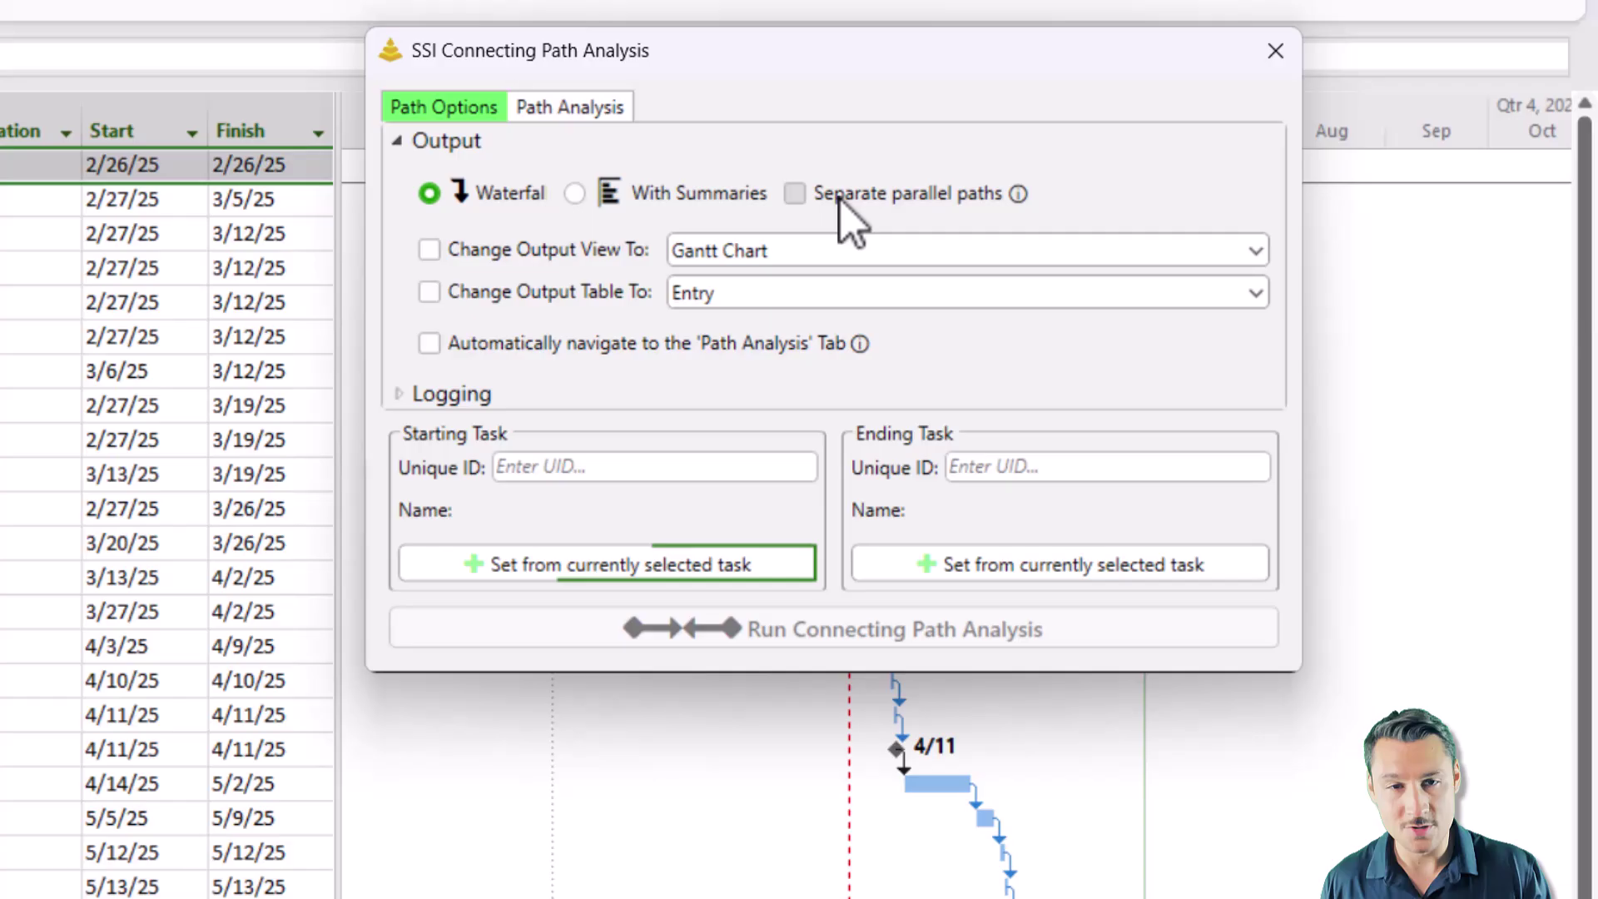
{"action": "mouse_move", "coordinate": [849, 215]}
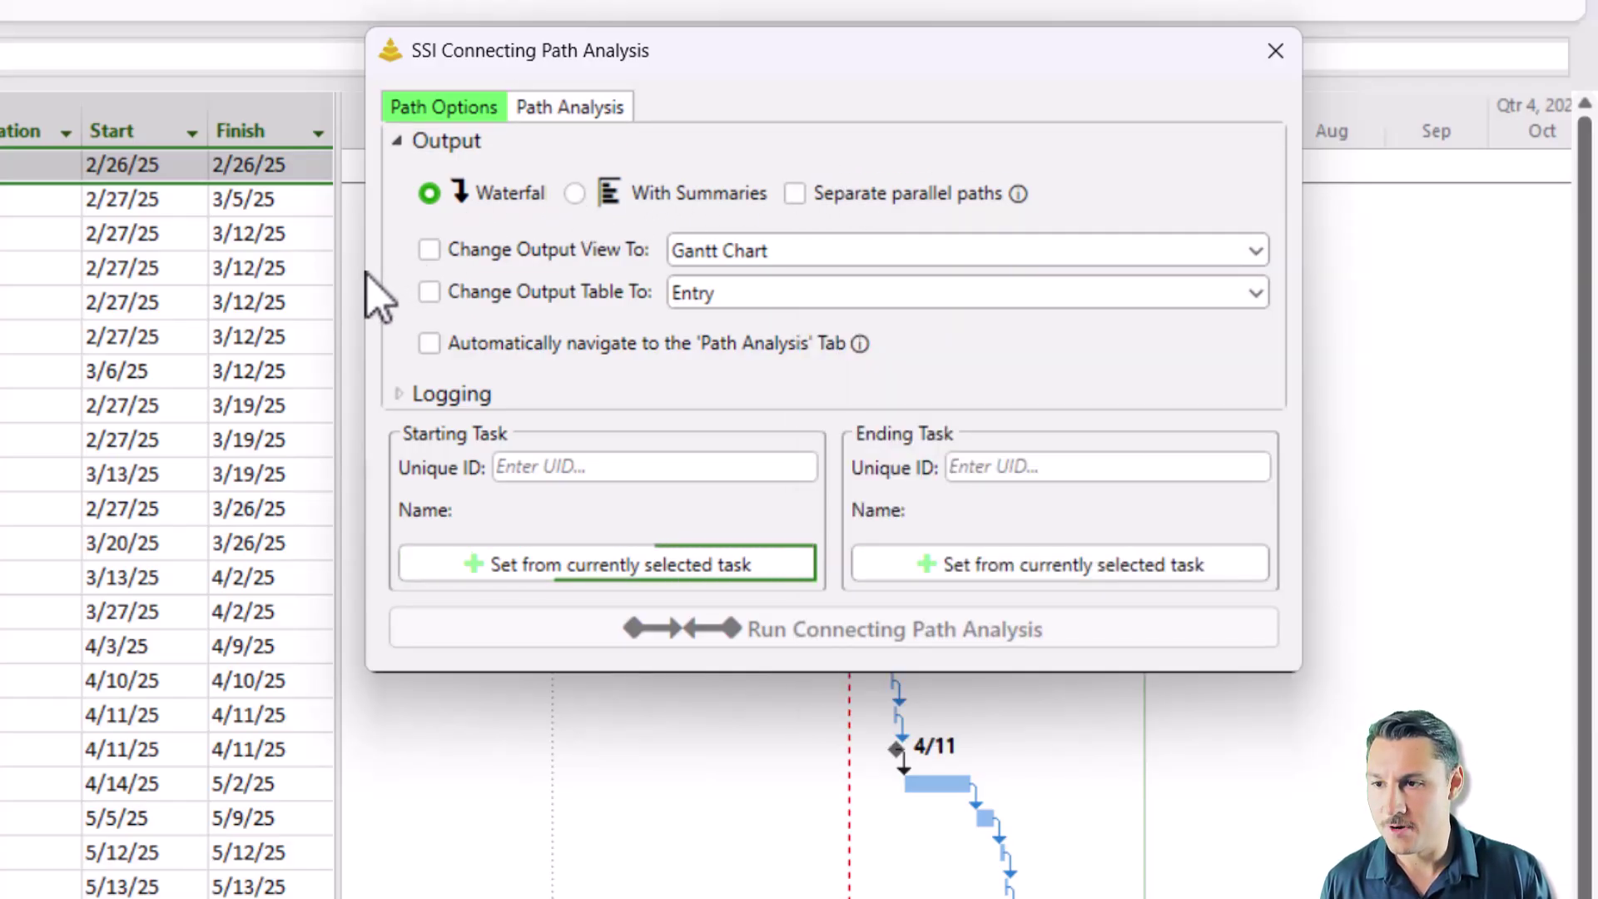
{"action": "left_click", "coordinate": [439, 394]}
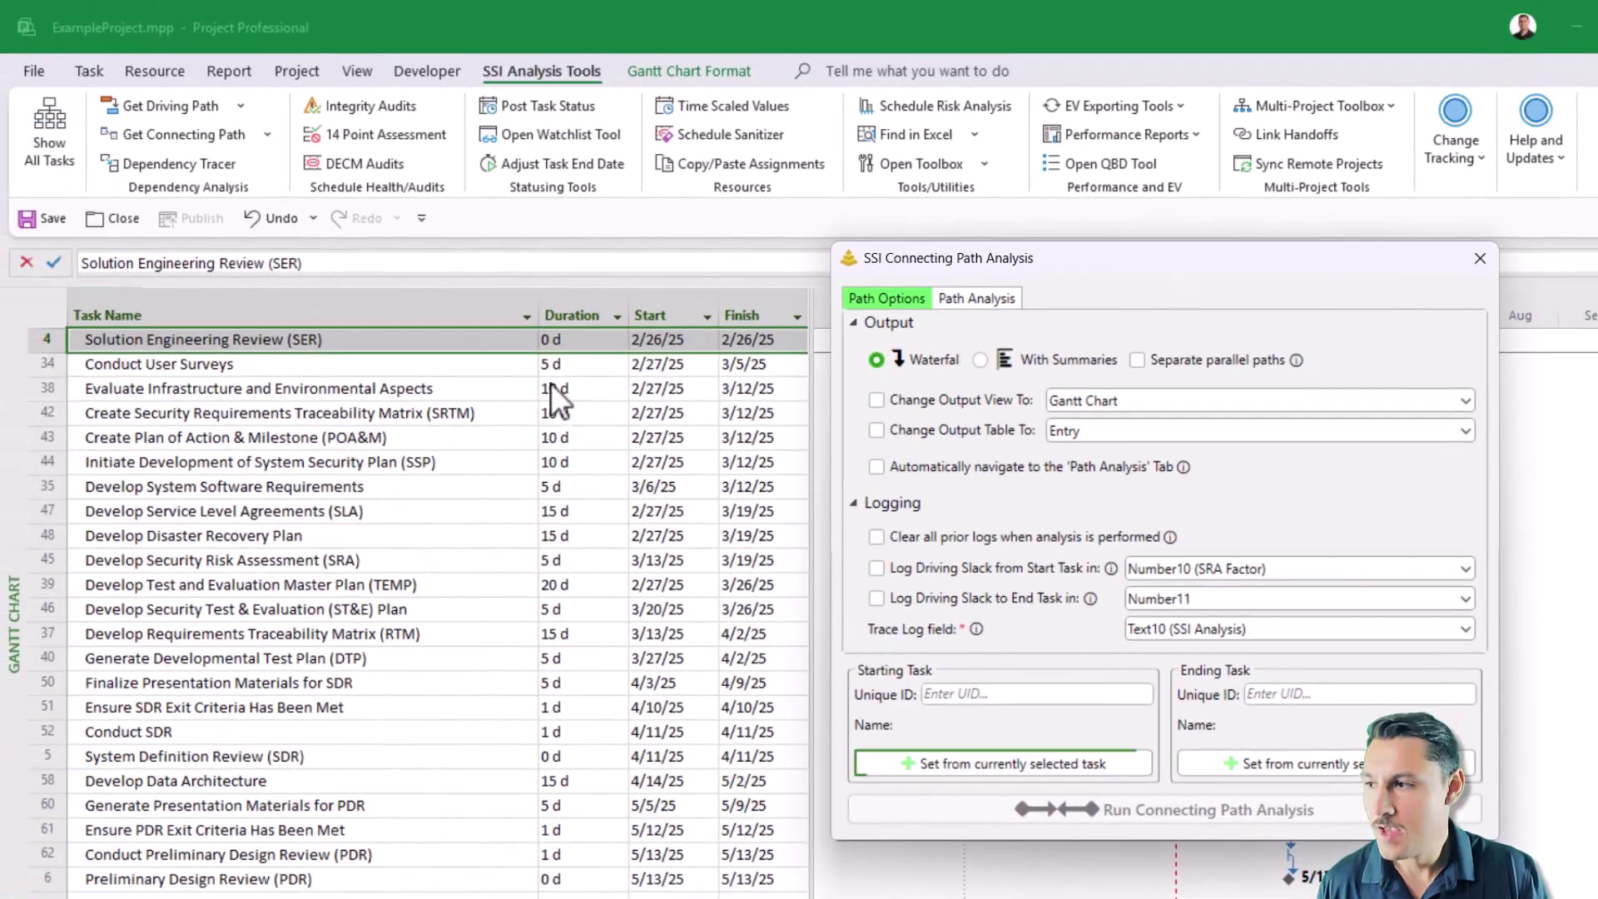
Show all tasks, set SER as starting and PDR as ending task, and run the analysis
{"action": "left_click", "coordinate": [906, 323]}
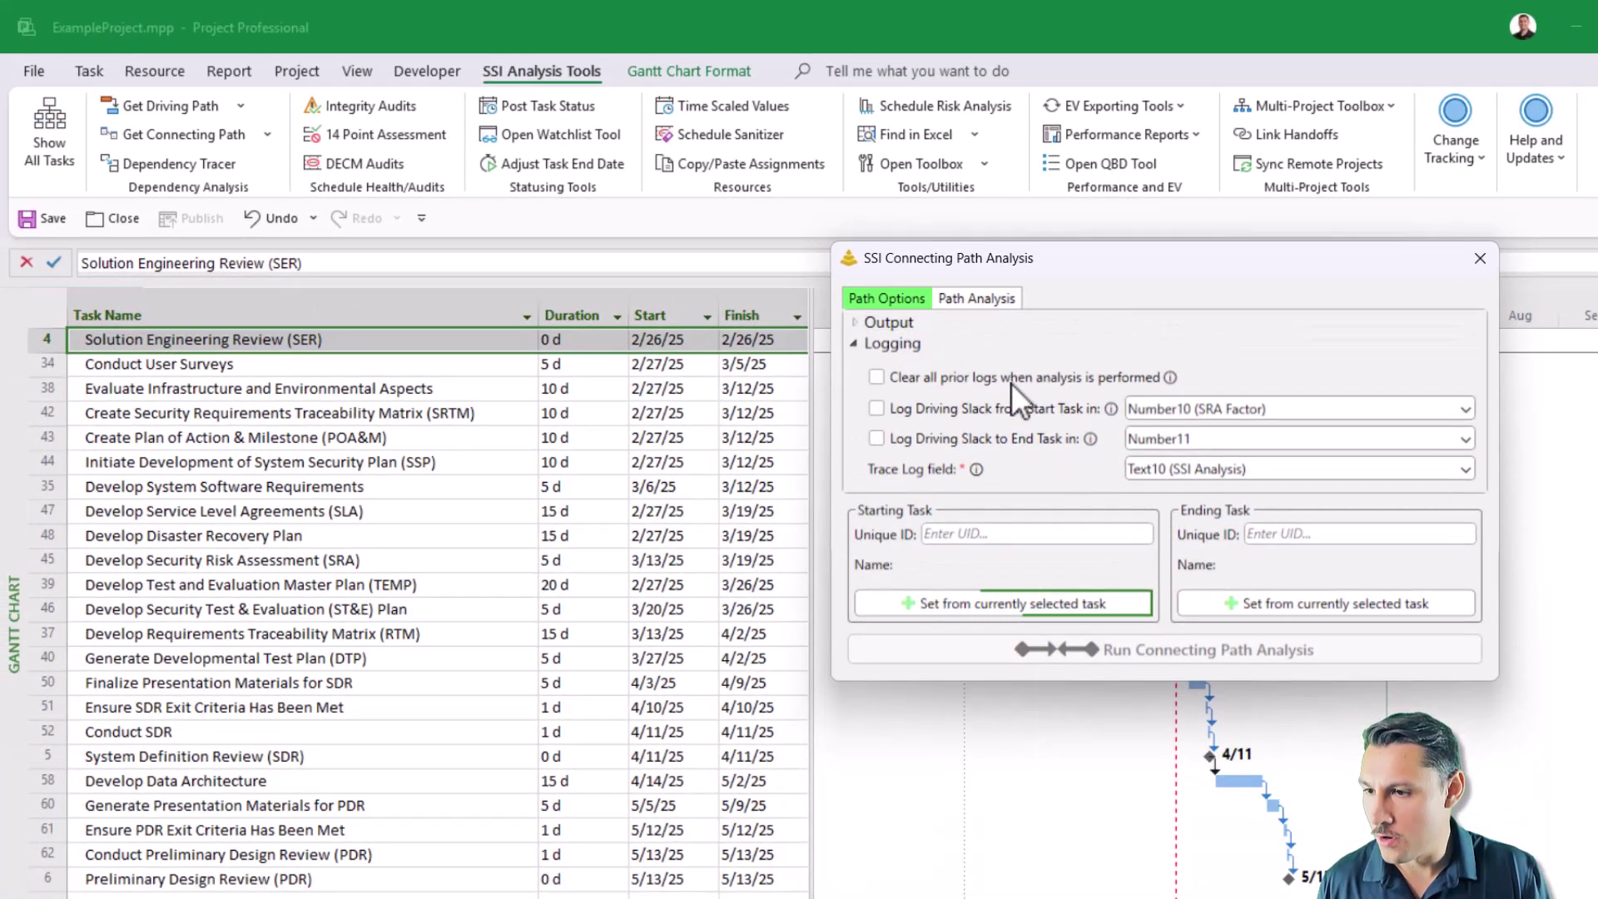
{"action": "left_click", "coordinate": [49, 132]}
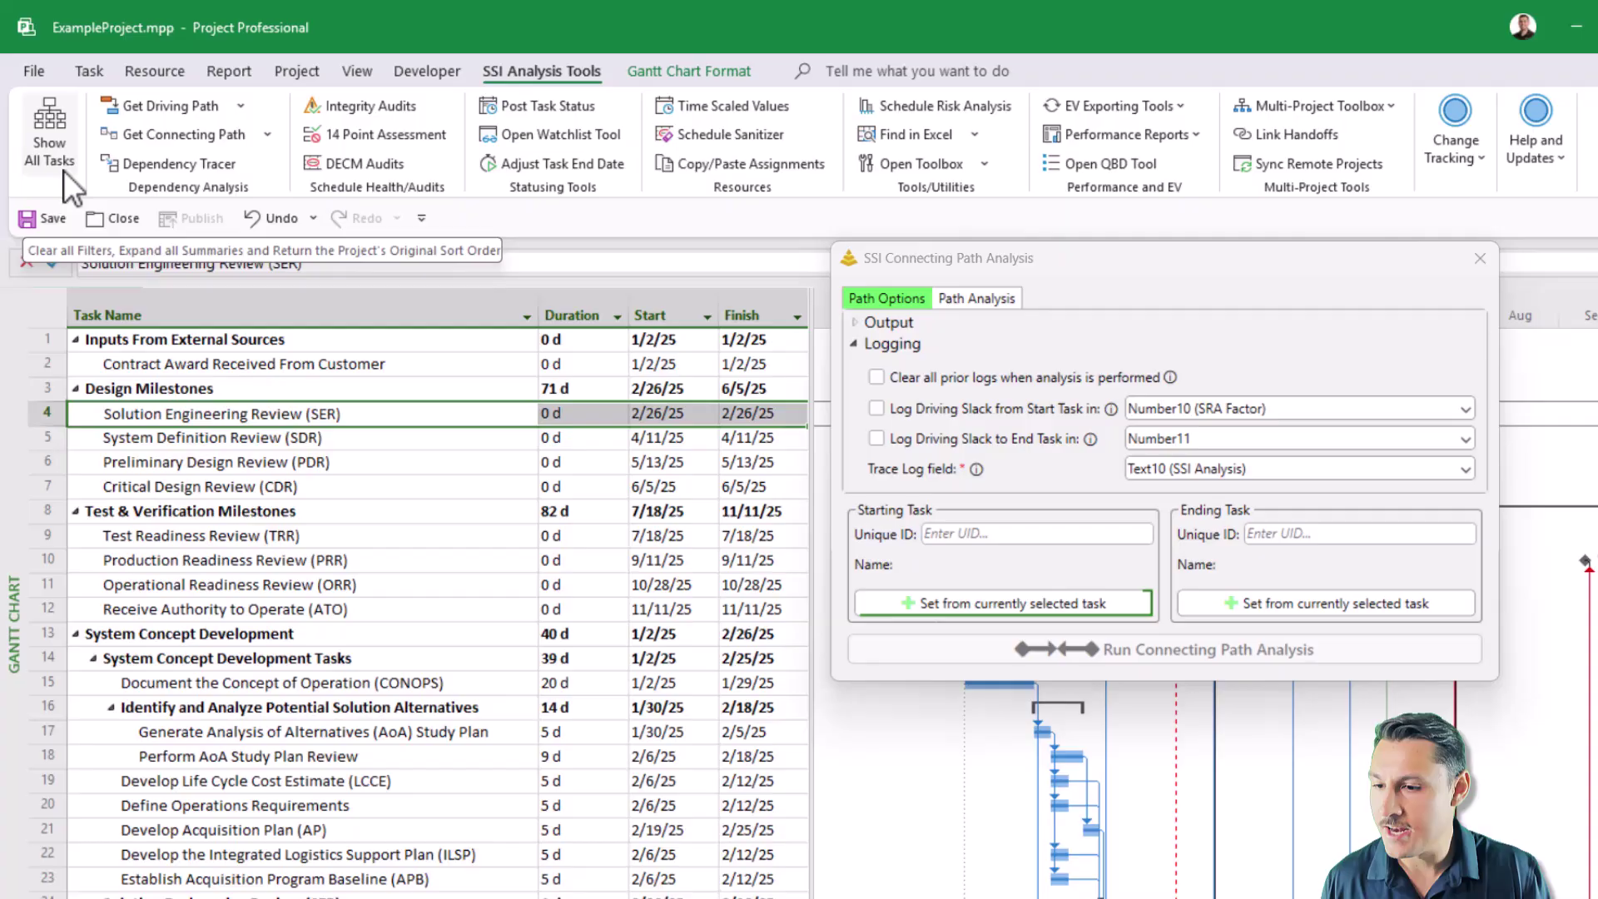
{"action": "left_click", "coordinate": [236, 483]}
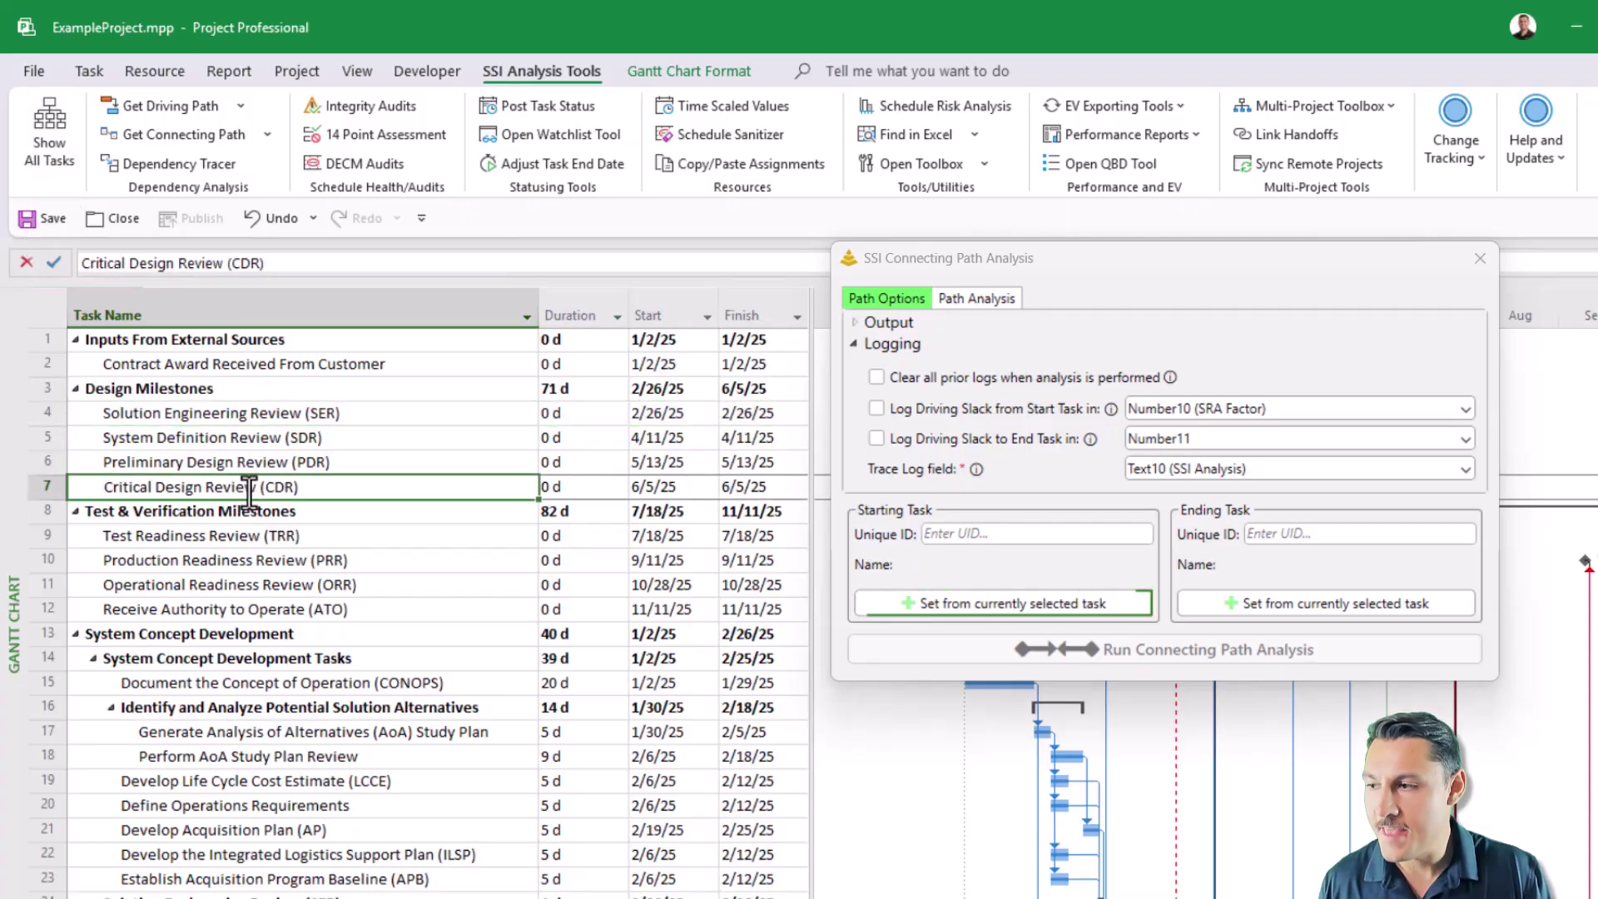
{"action": "left_click", "coordinate": [291, 414]}
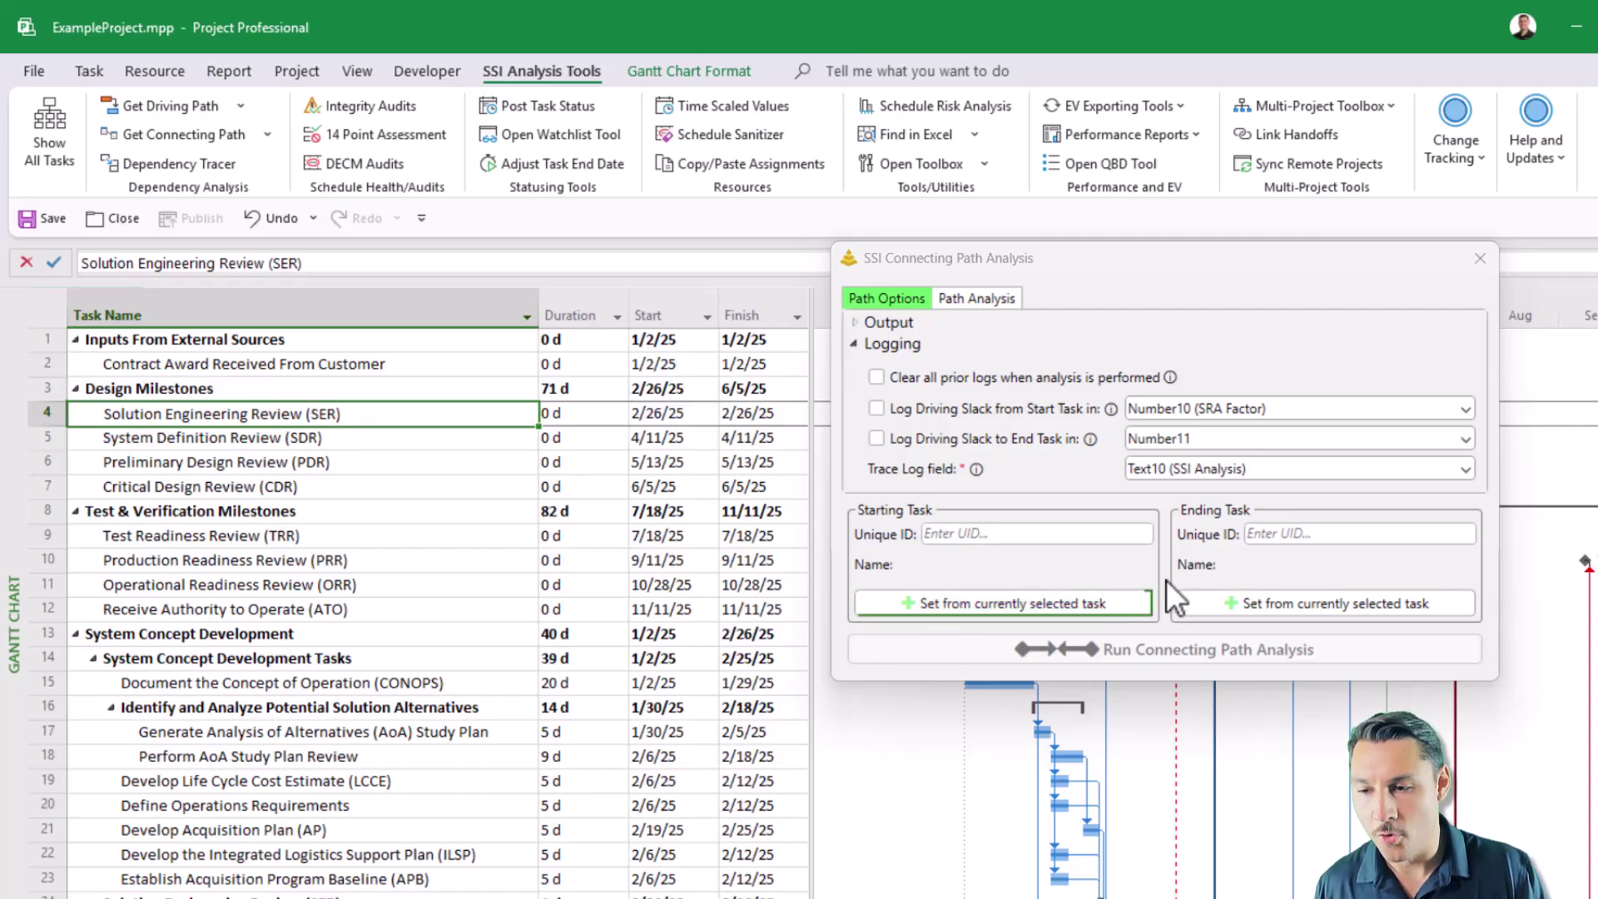
{"action": "left_click", "coordinate": [1067, 604]}
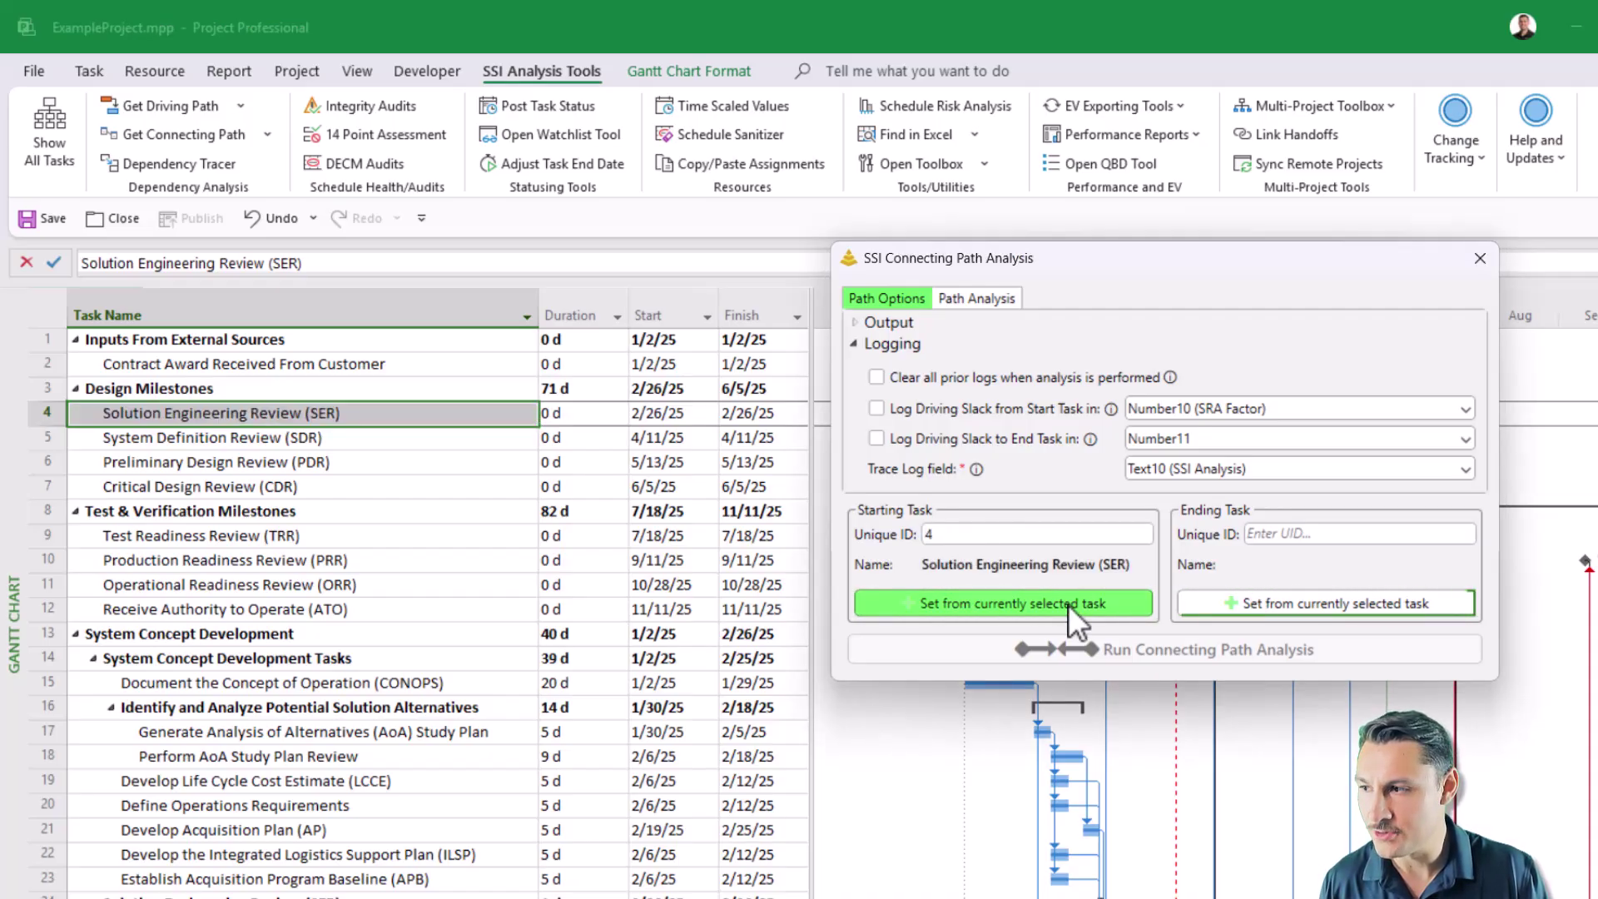
{"action": "left_click", "coordinate": [312, 464]}
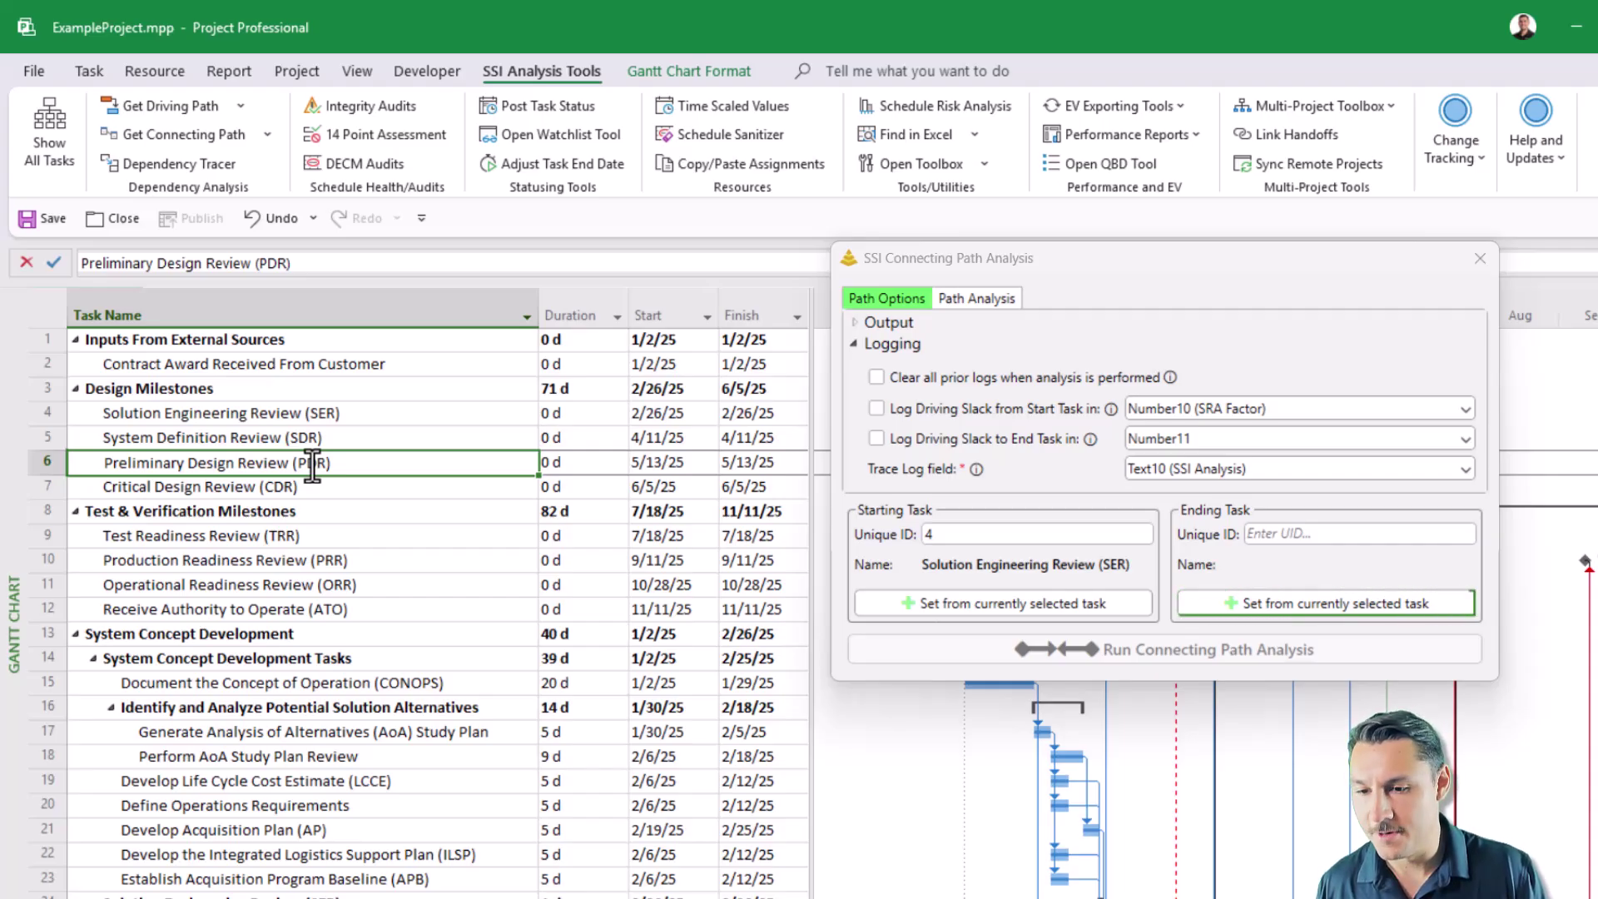
{"action": "left_click", "coordinate": [1292, 604]}
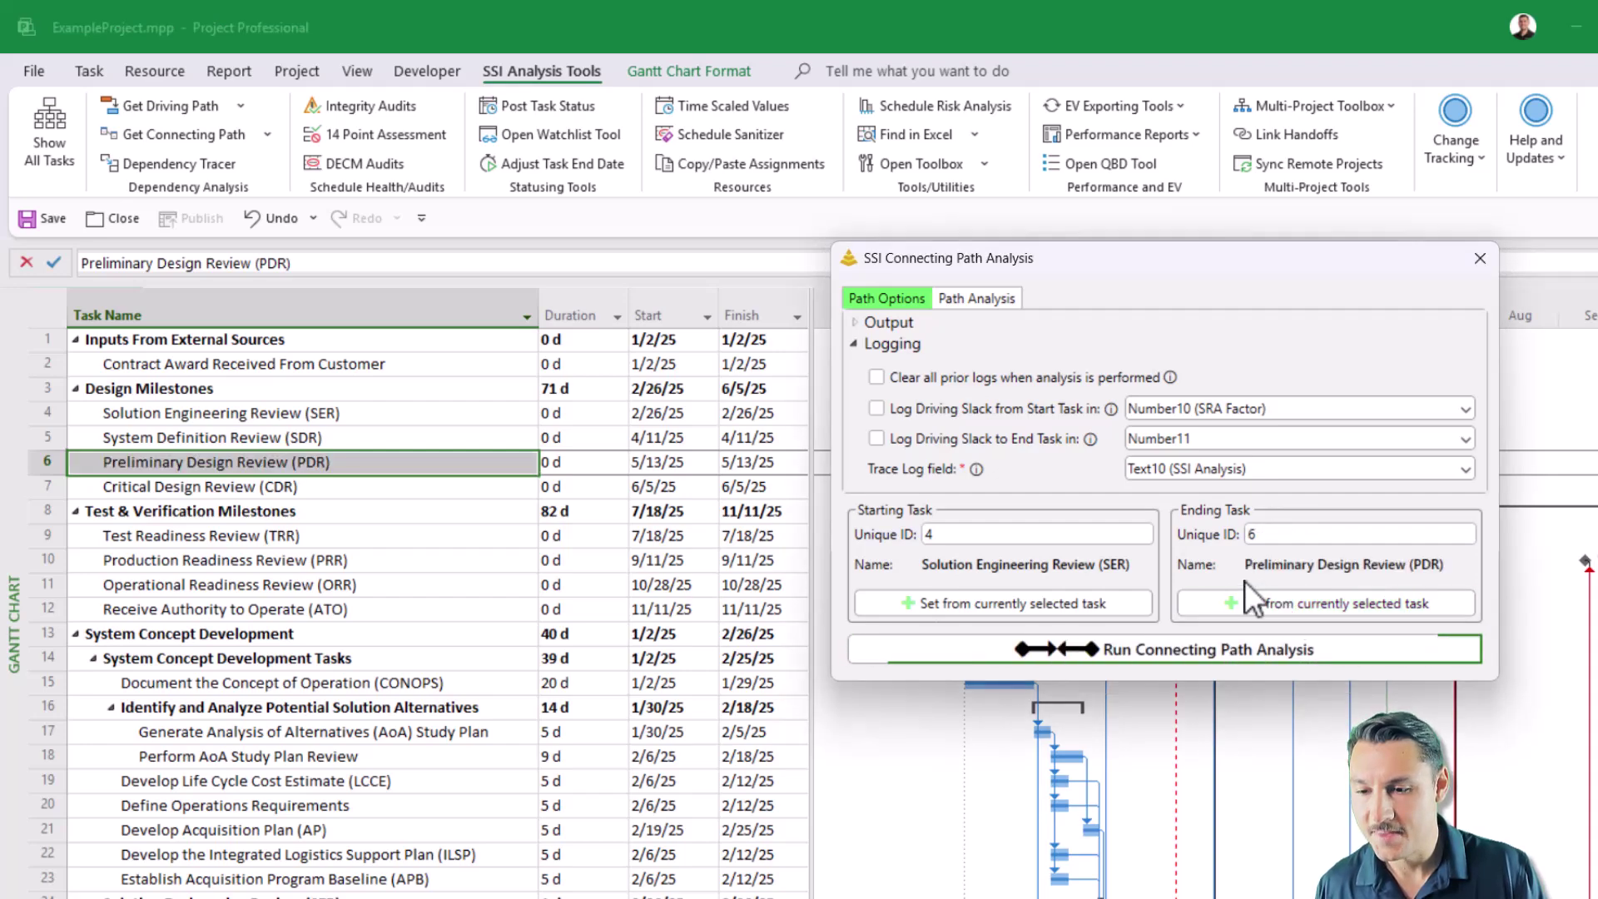
{"action": "left_click", "coordinate": [1208, 657]}
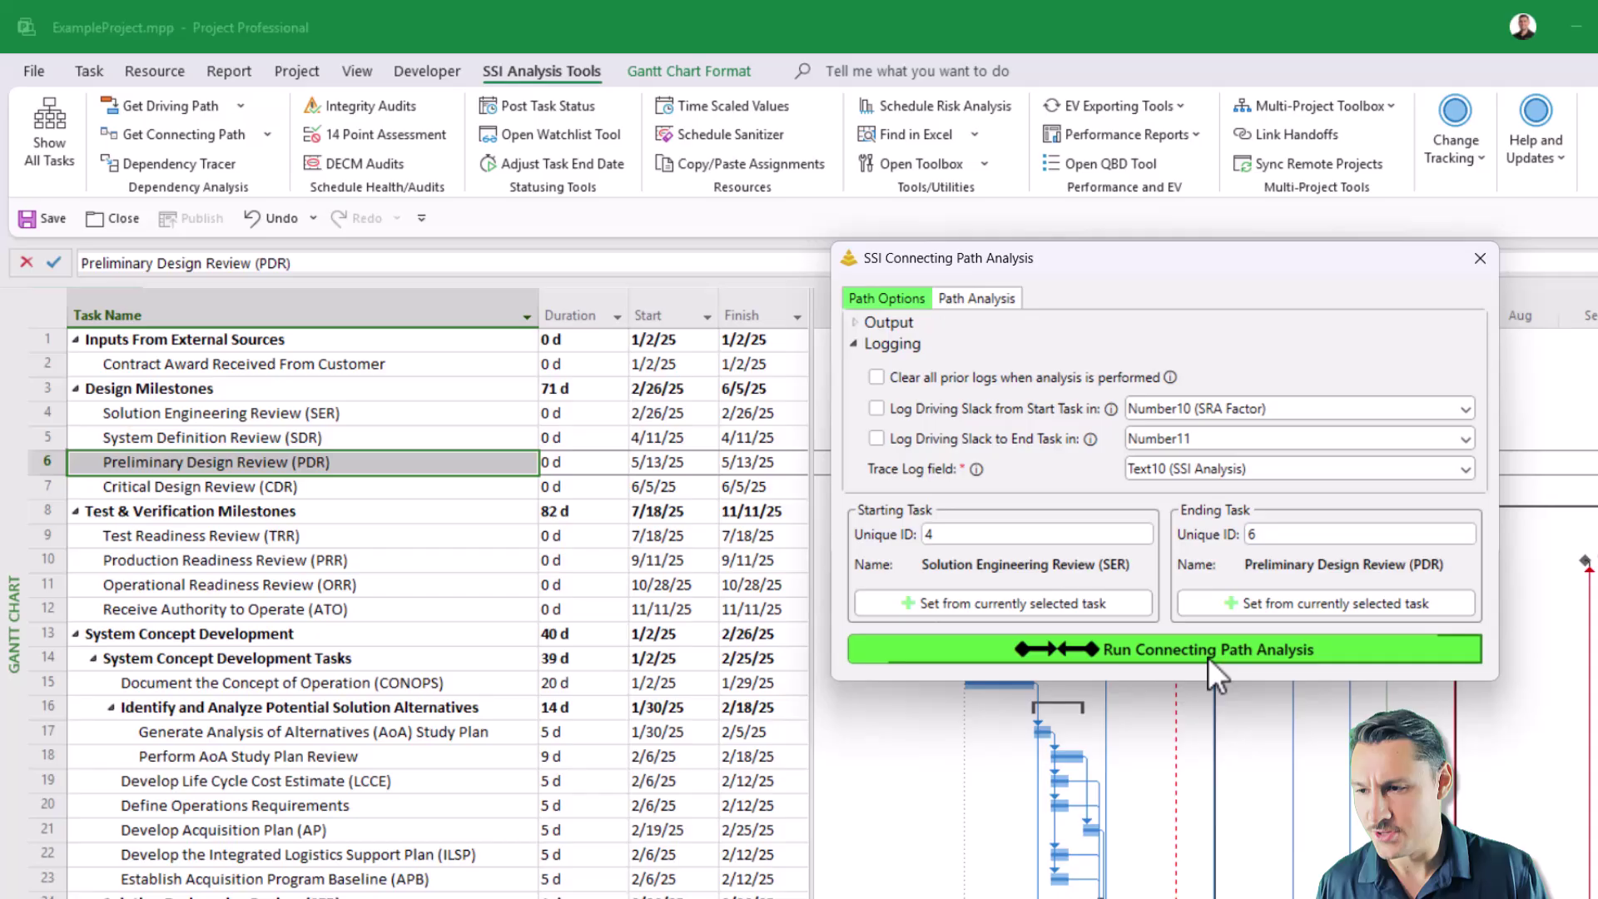
Move the analysis form aside, select Finalize Presentation Materials for SDR, and show all tasks
{"action": "left_click_drag", "start_coordinate": [1086, 261], "coordinate": [1597, 342]}
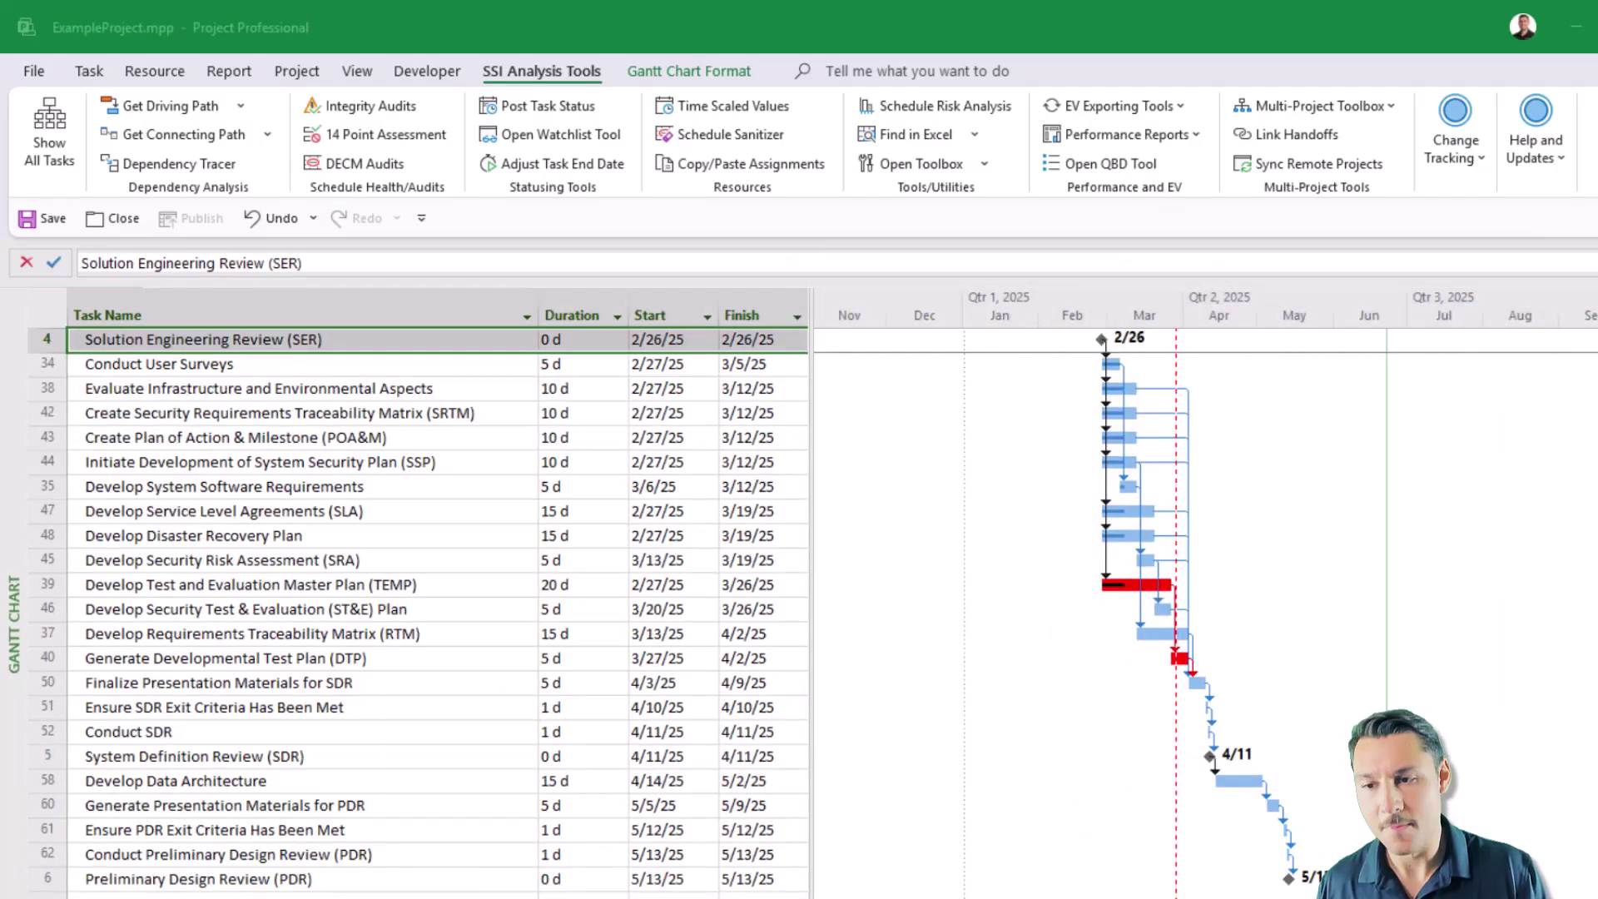
{"action": "left_click", "coordinate": [298, 683]}
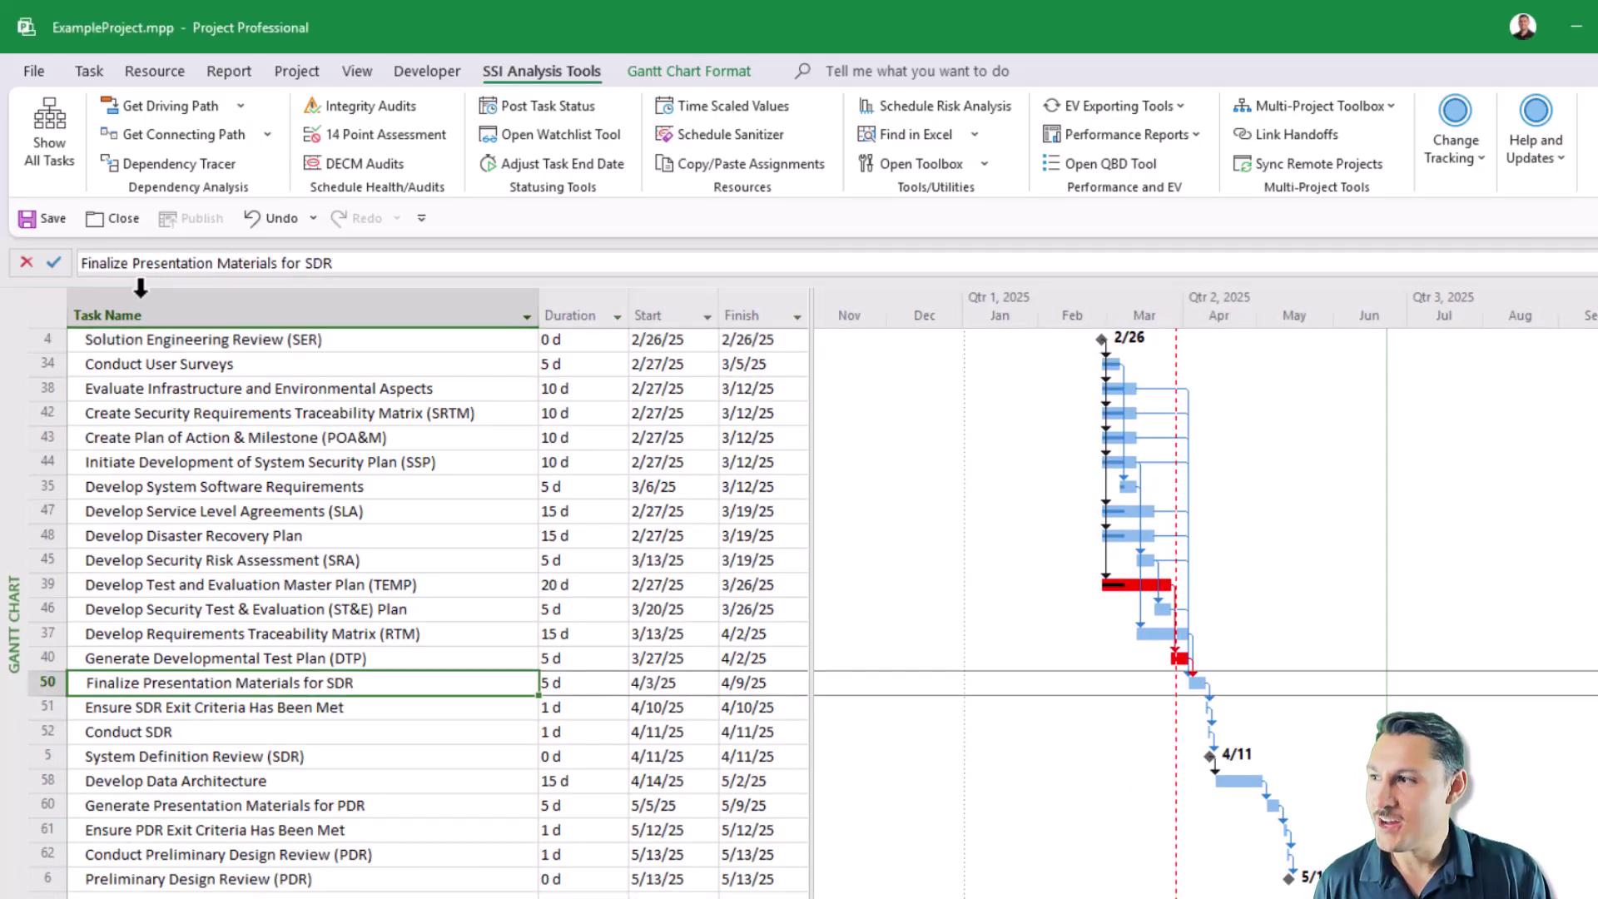
{"action": "left_click", "coordinate": [61, 135]}
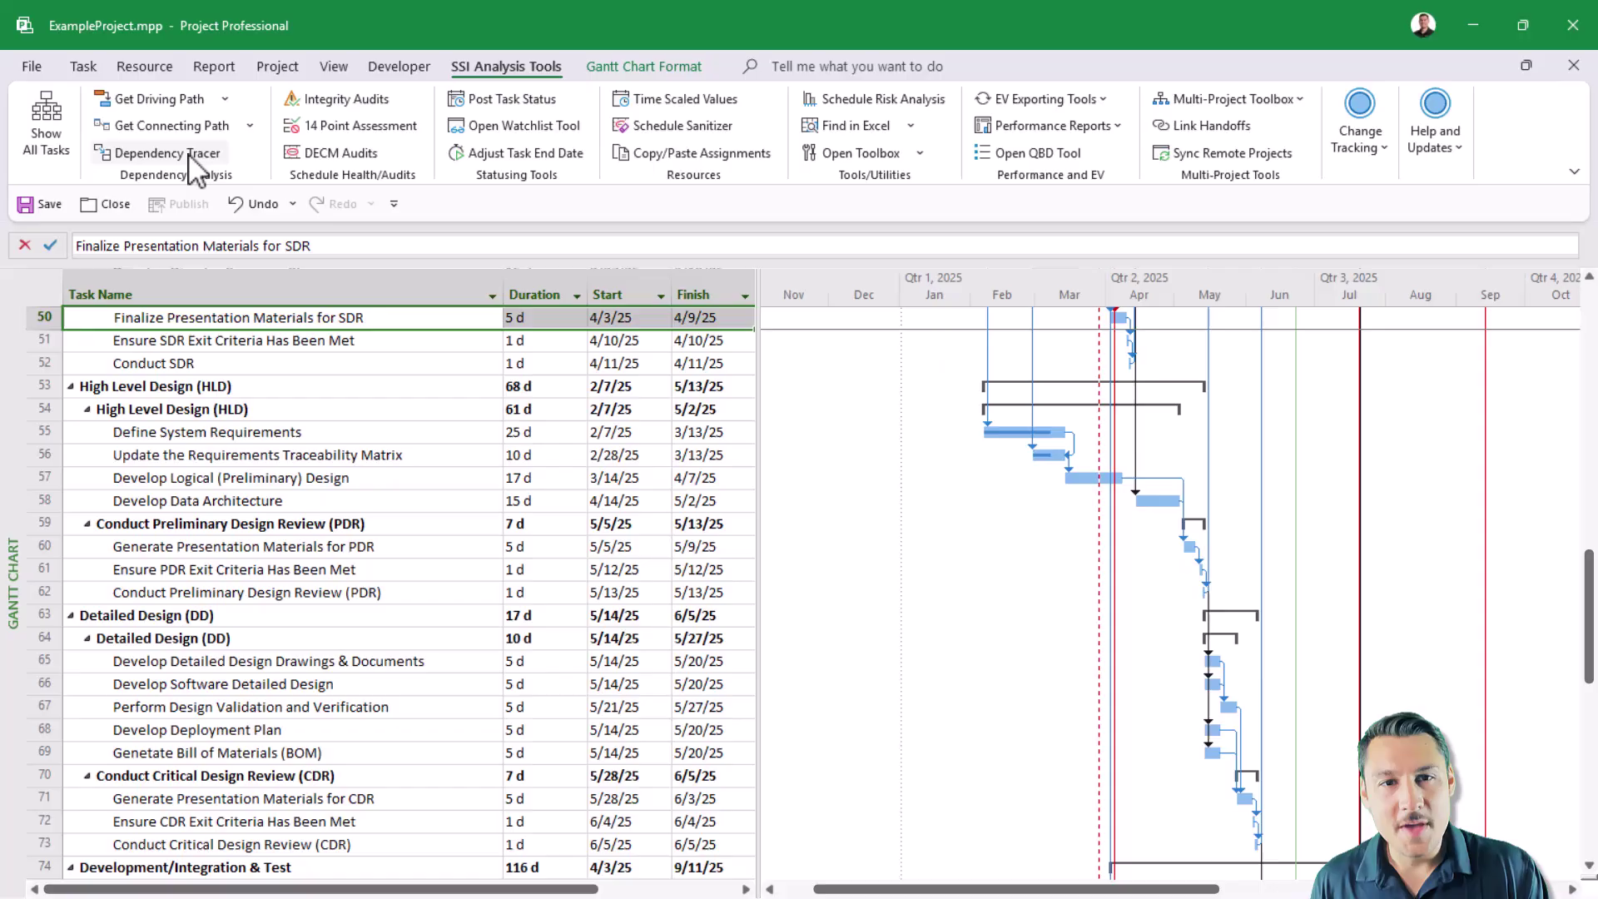
Open the SSI Dependency Tracer for task 50, Finalize Presentation Materials for SDR
{"action": "left_click", "coordinate": [190, 159]}
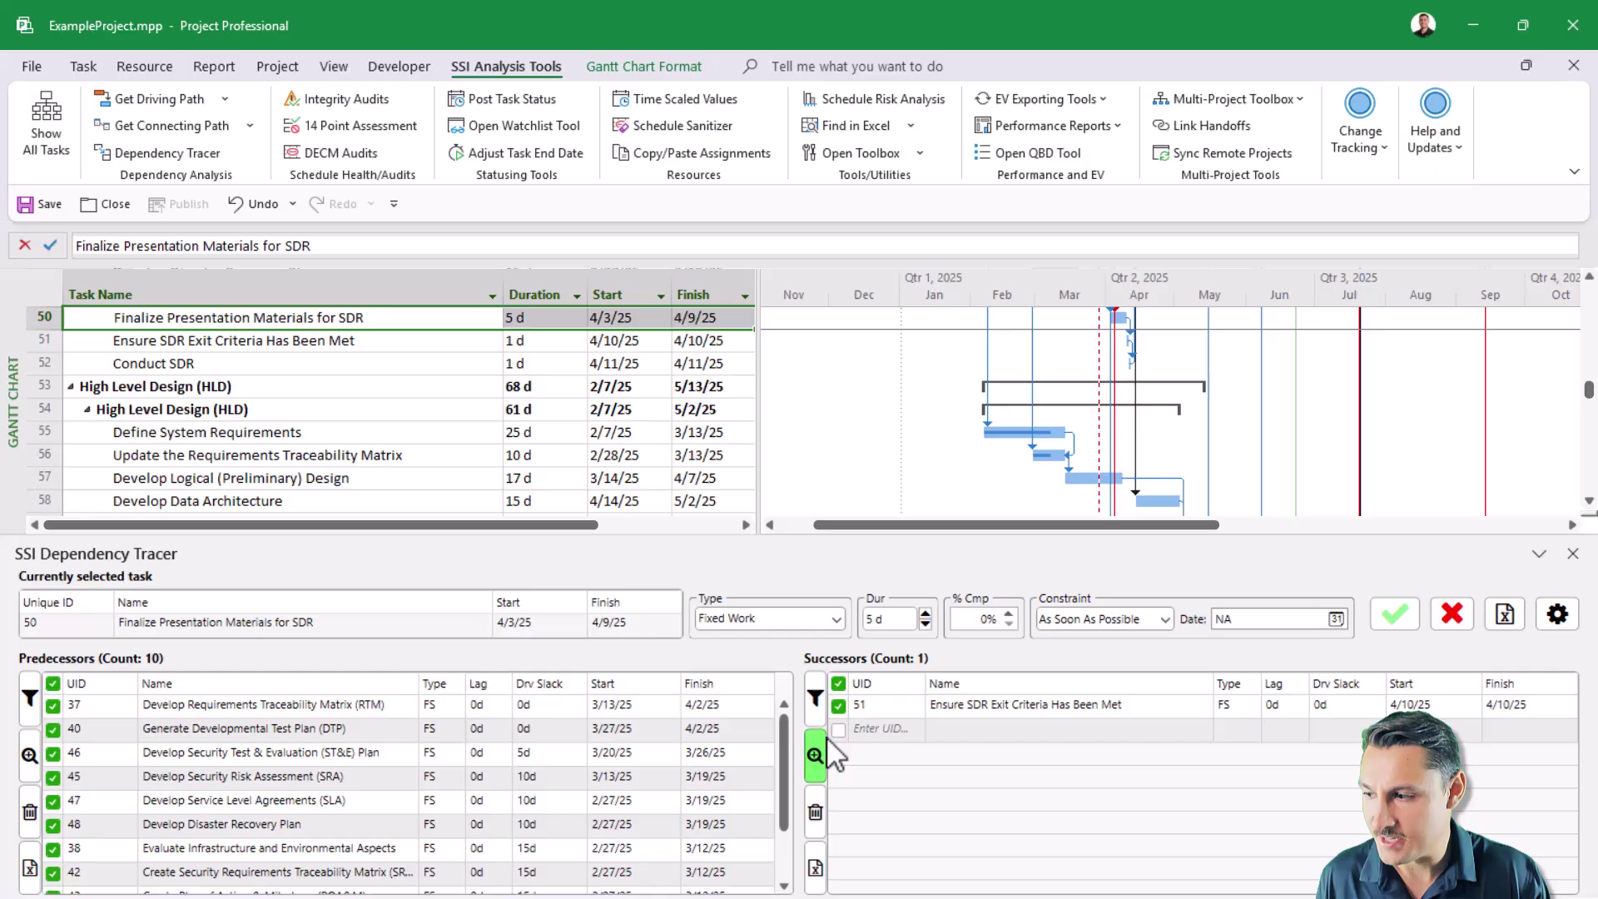
Filter the Gantt chart to task 50 with only predecessors 37 and 40
{"action": "left_click", "coordinate": [54, 684]}
{"action": "left_click", "coordinate": [54, 706]}
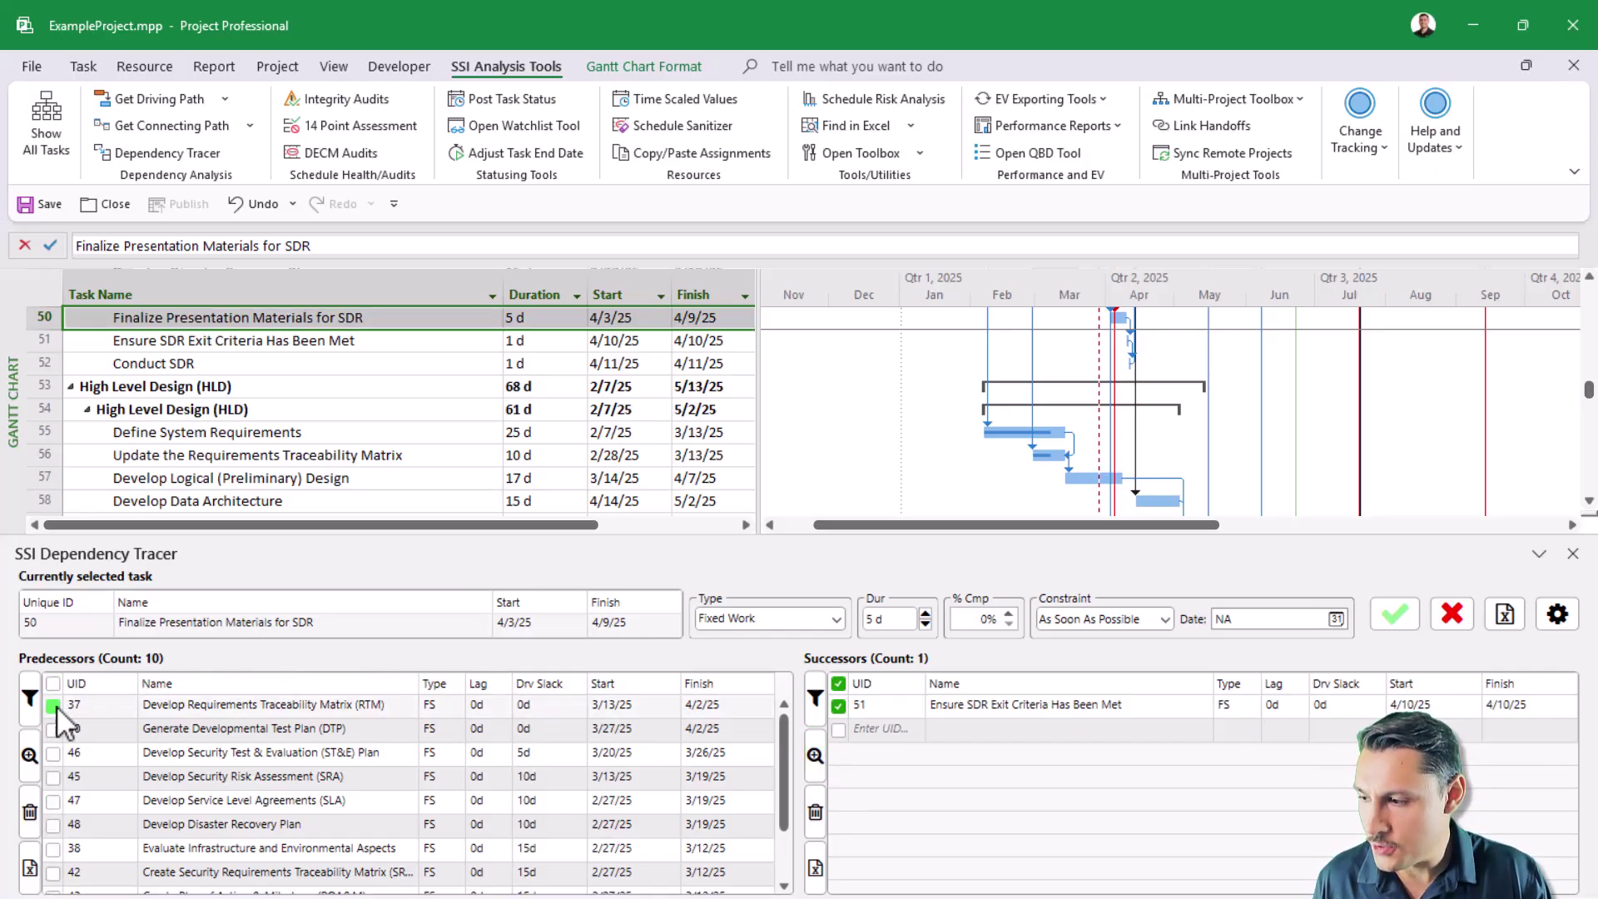
{"action": "left_click", "coordinate": [54, 730]}
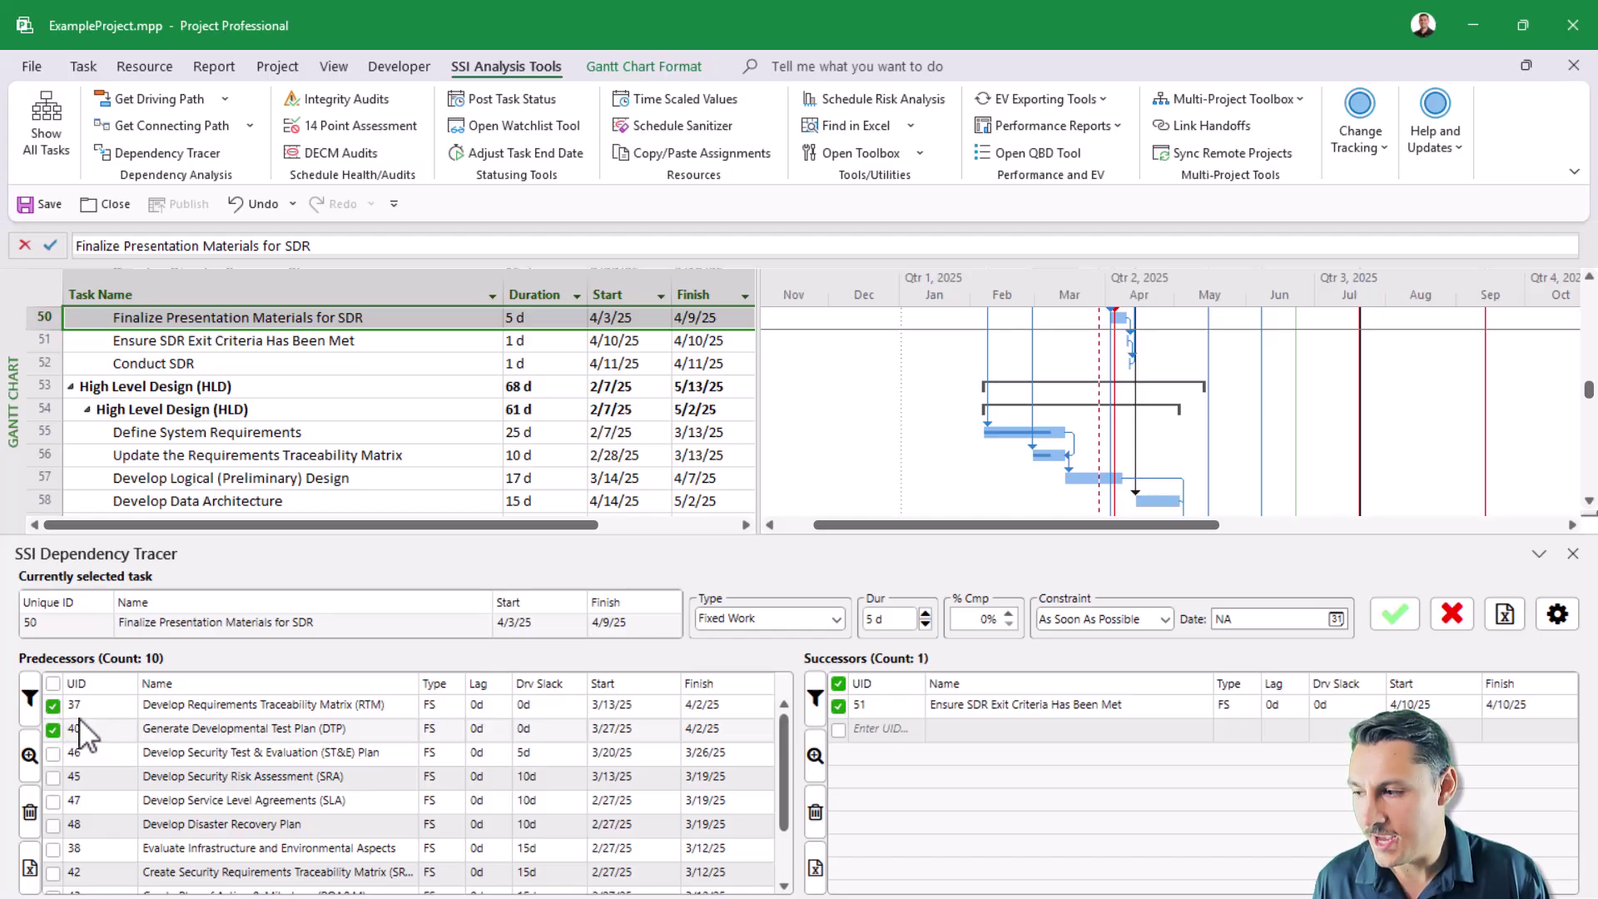
{"action": "left_click", "coordinate": [31, 706]}
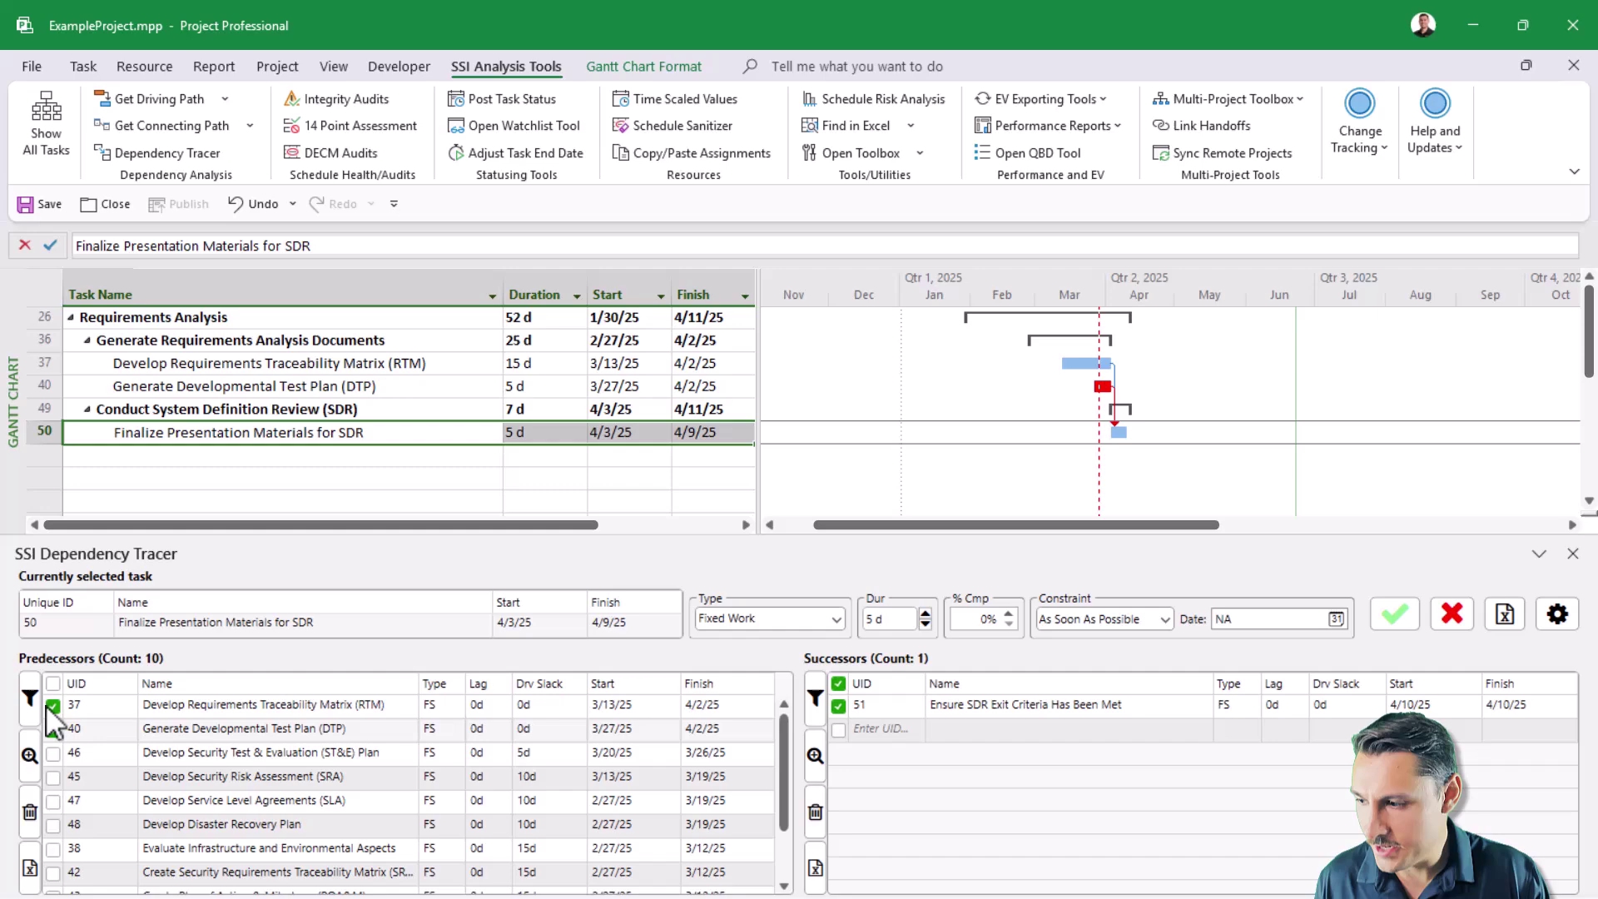
Filter to predecessors 47 and 48 instead, then recheck all ten predecessors
{"action": "left_click", "coordinate": [52, 706]}
{"action": "left_click", "coordinate": [53, 730]}
{"action": "left_click", "coordinate": [53, 801]}
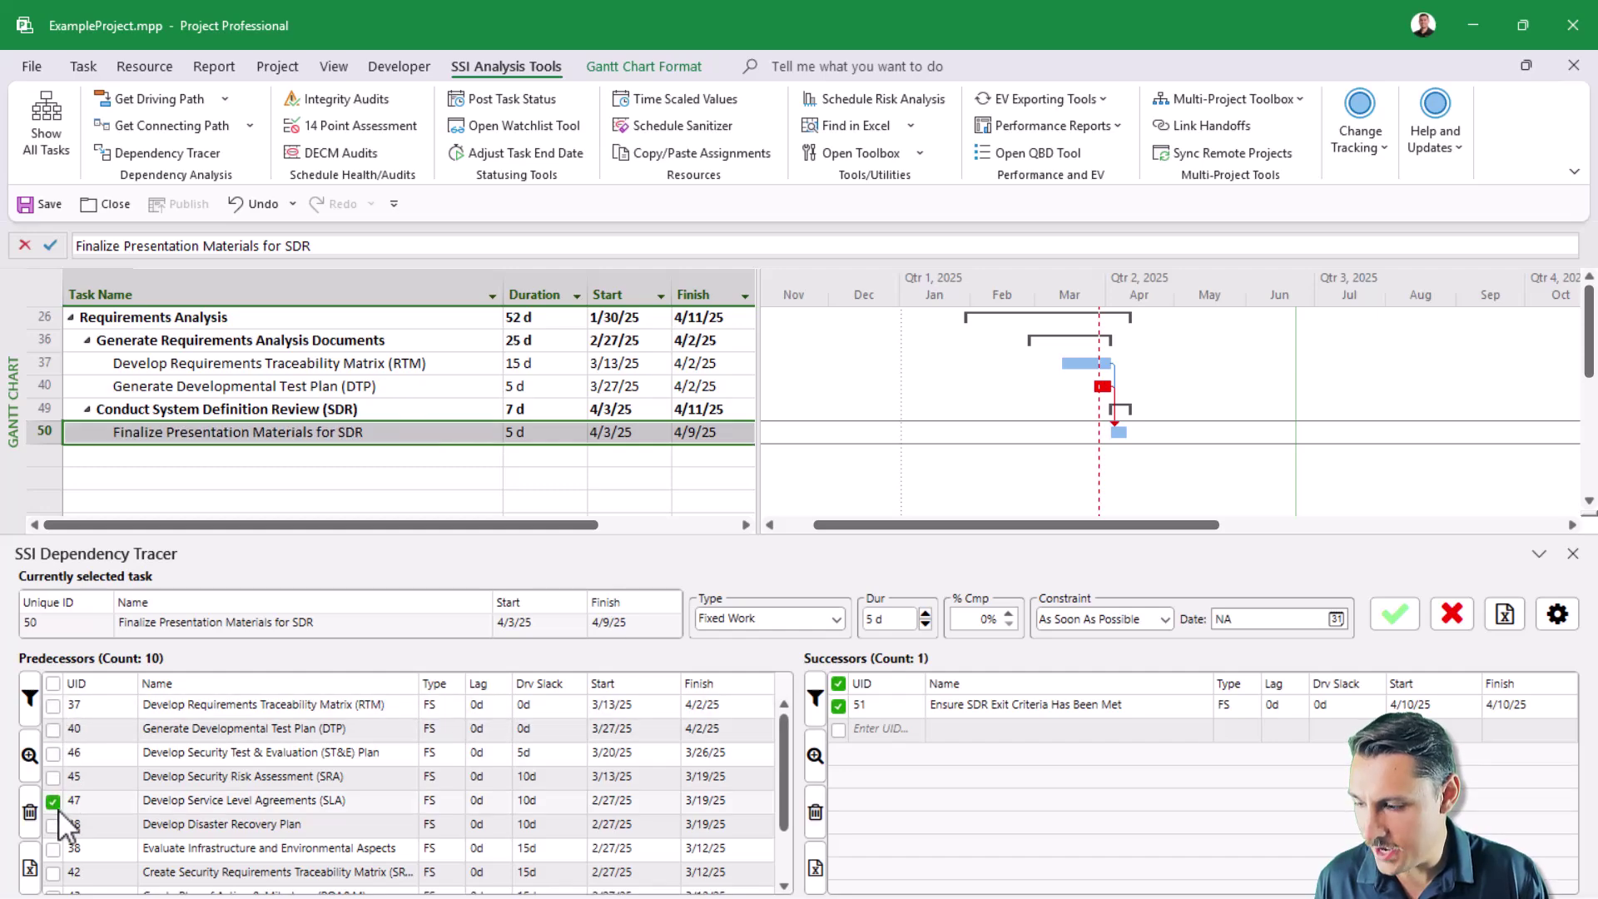
{"action": "left_click", "coordinate": [53, 825]}
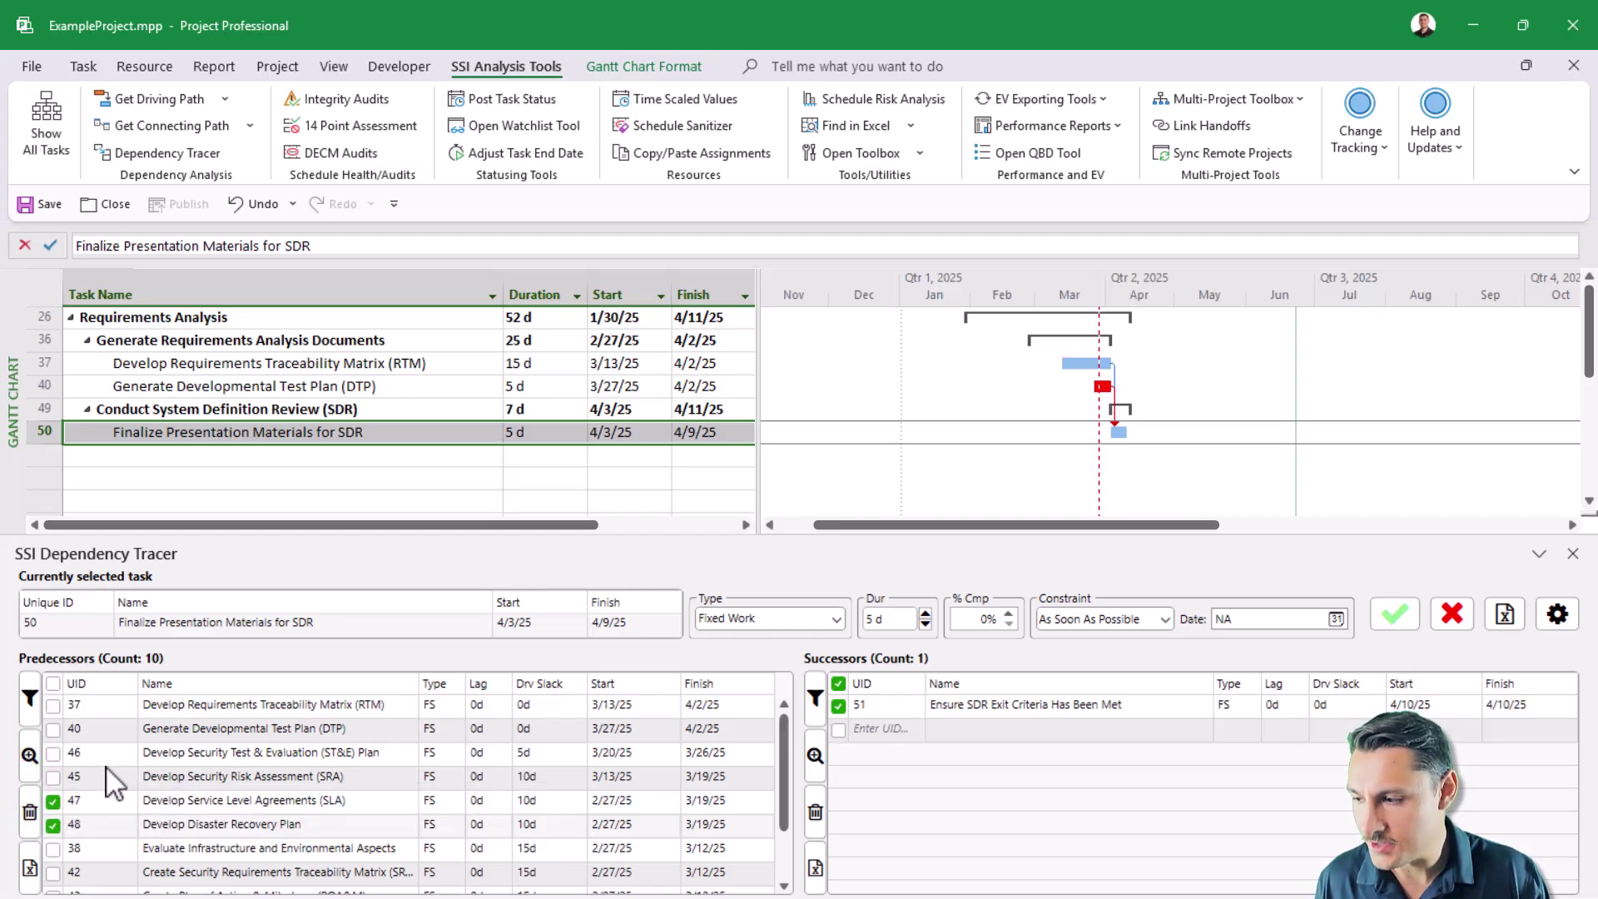
{"action": "left_click", "coordinate": [31, 766]}
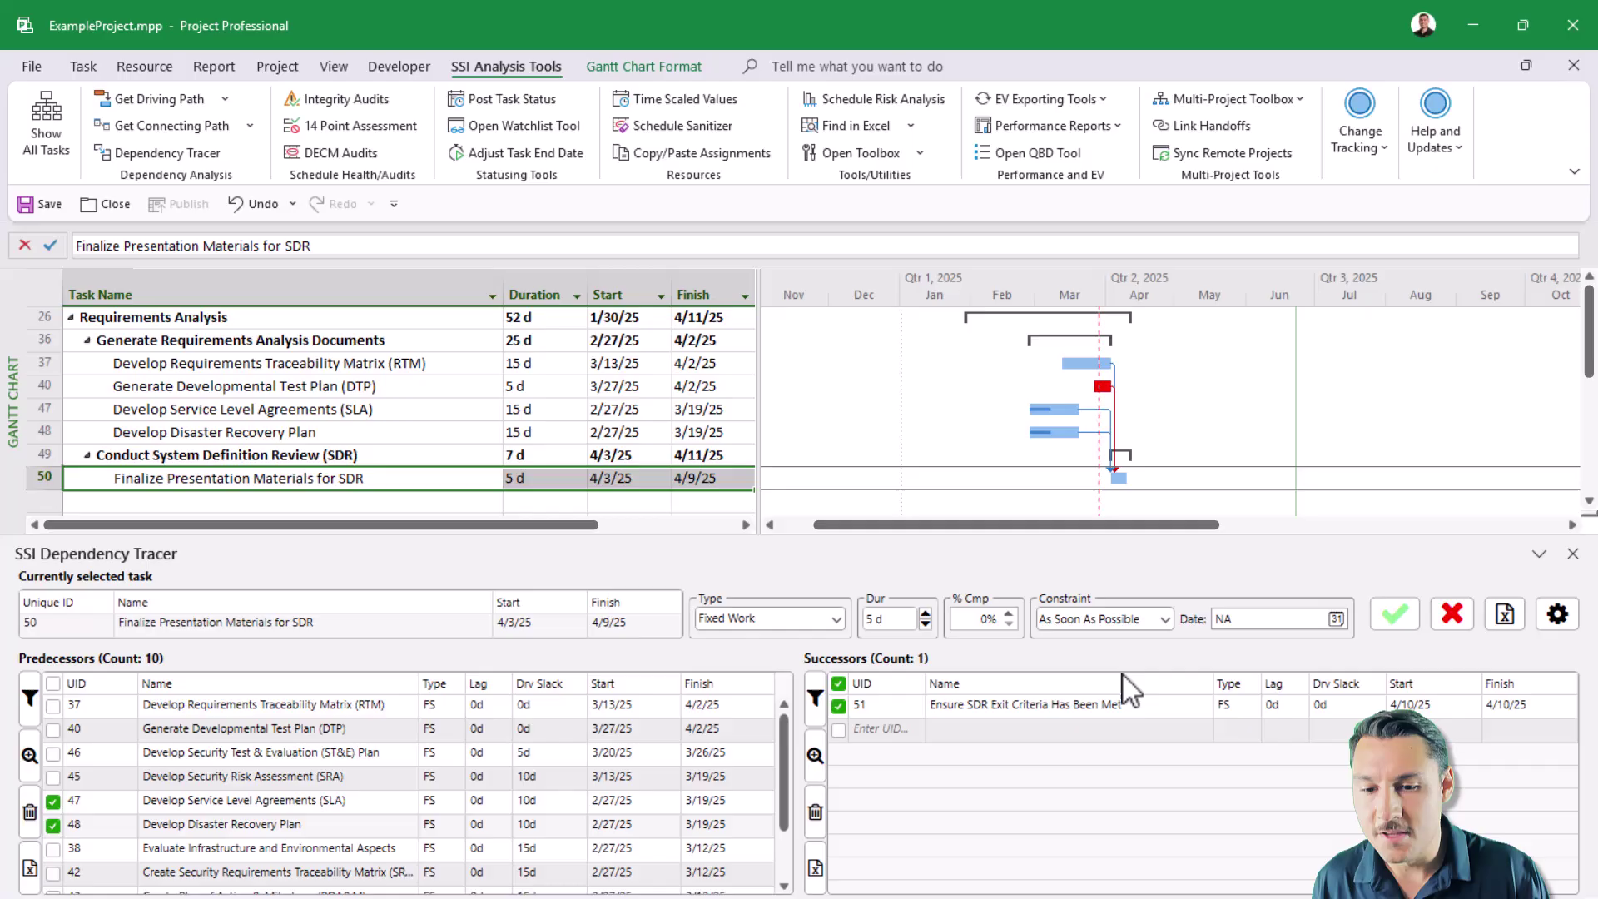
{"action": "left_click", "coordinate": [53, 685]}
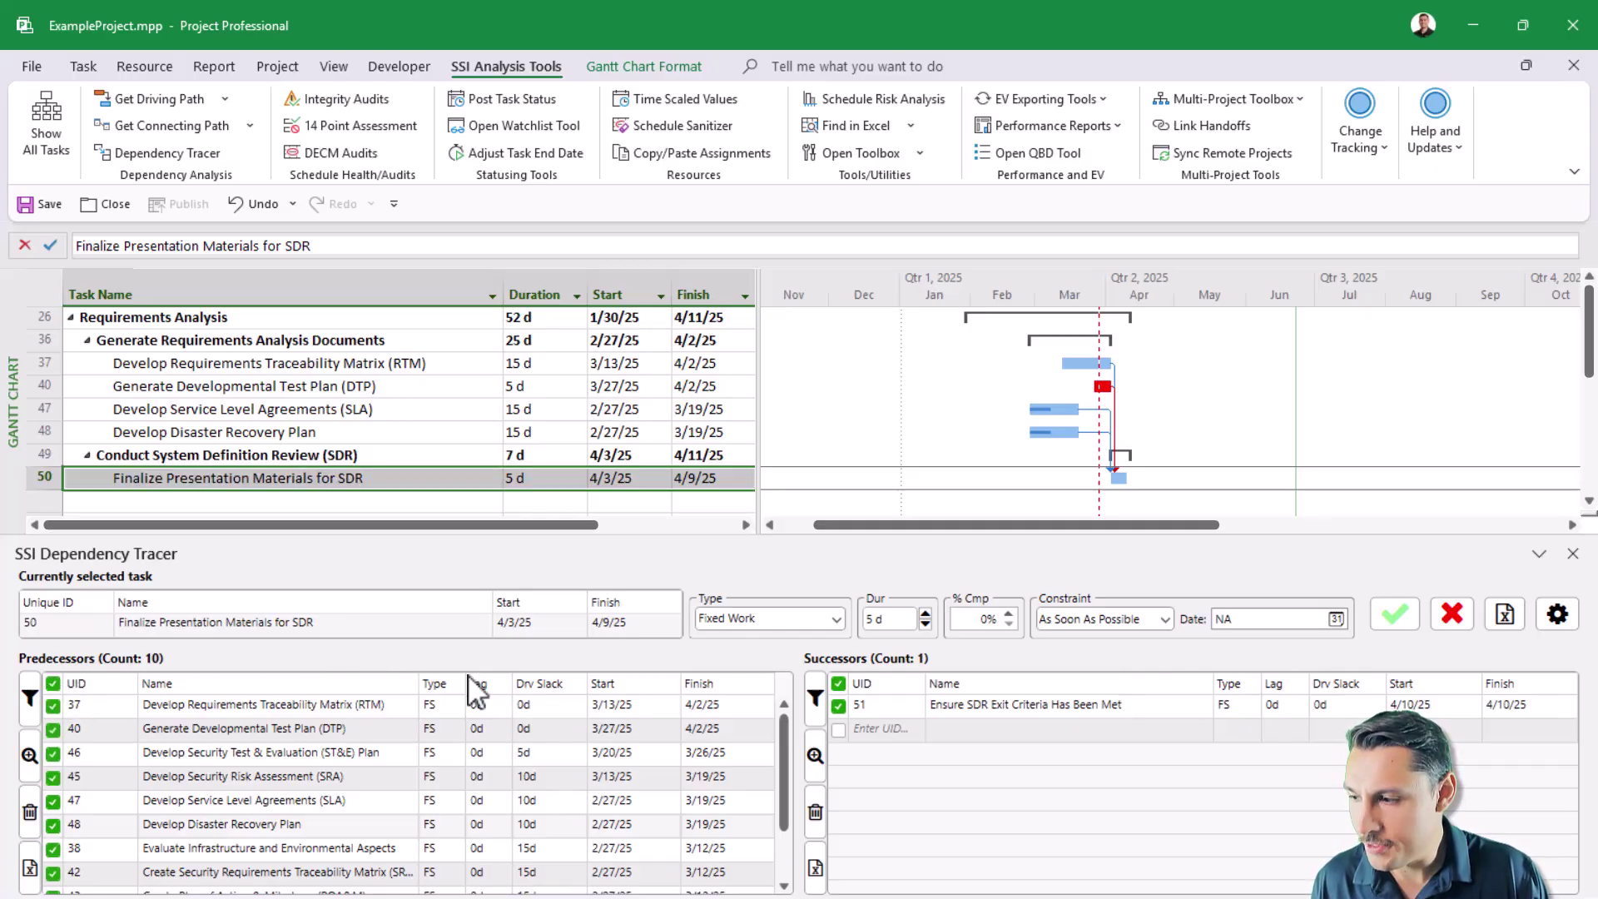
Export task 50's predecessor and successor lists to Excel, check the Raw View sheet, and return to Project
{"action": "left_click", "coordinate": [1511, 615]}
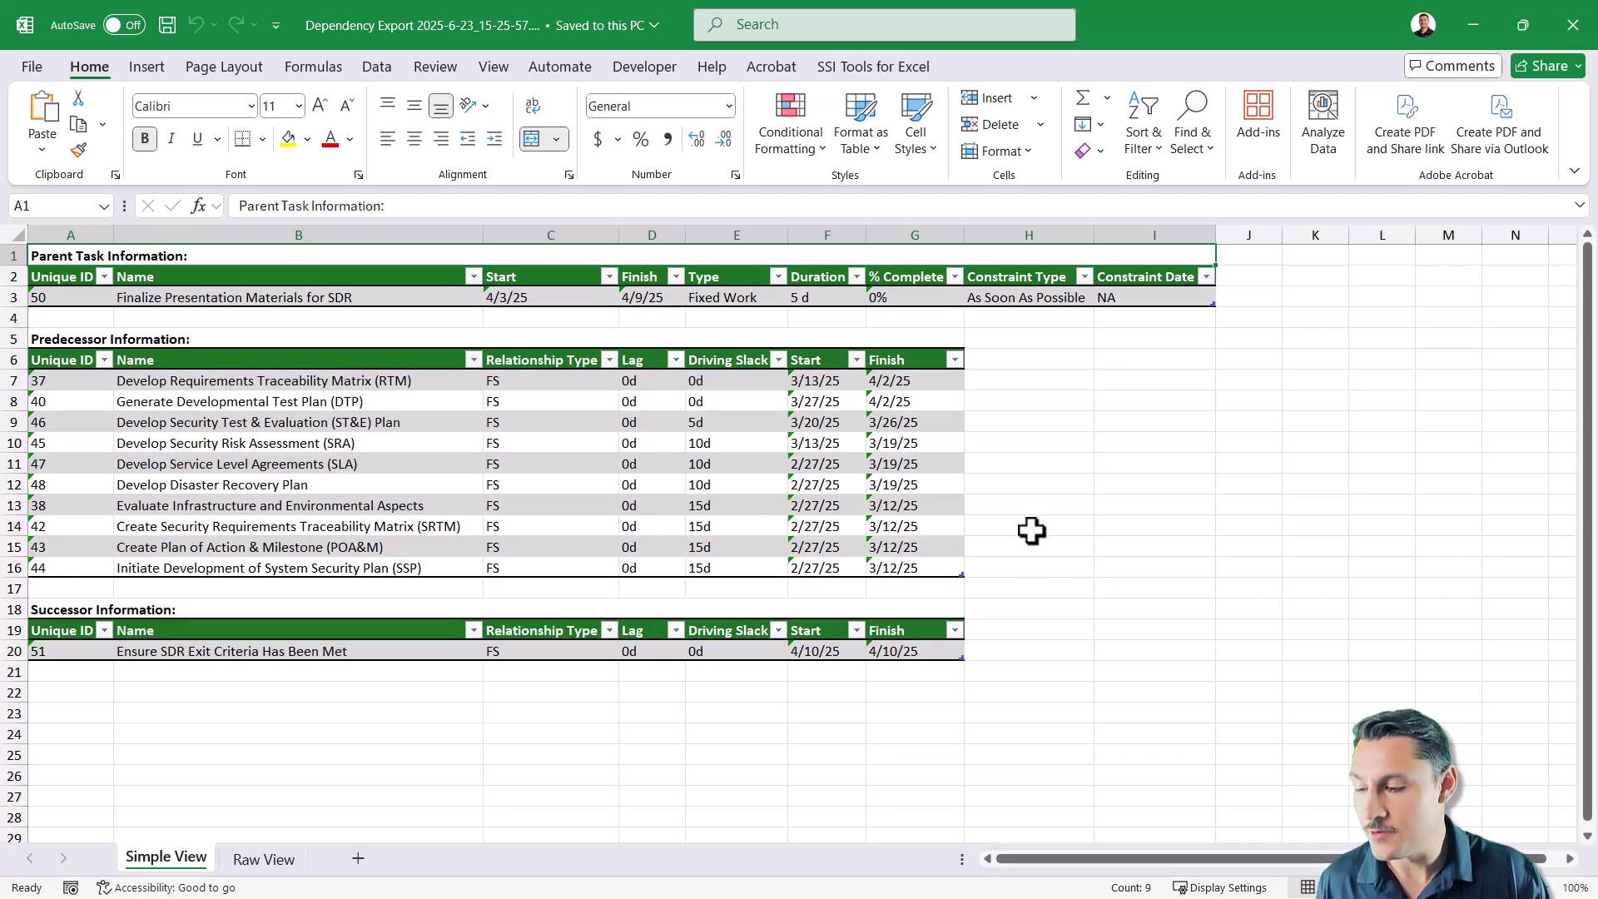
{"action": "left_click", "coordinate": [264, 860]}
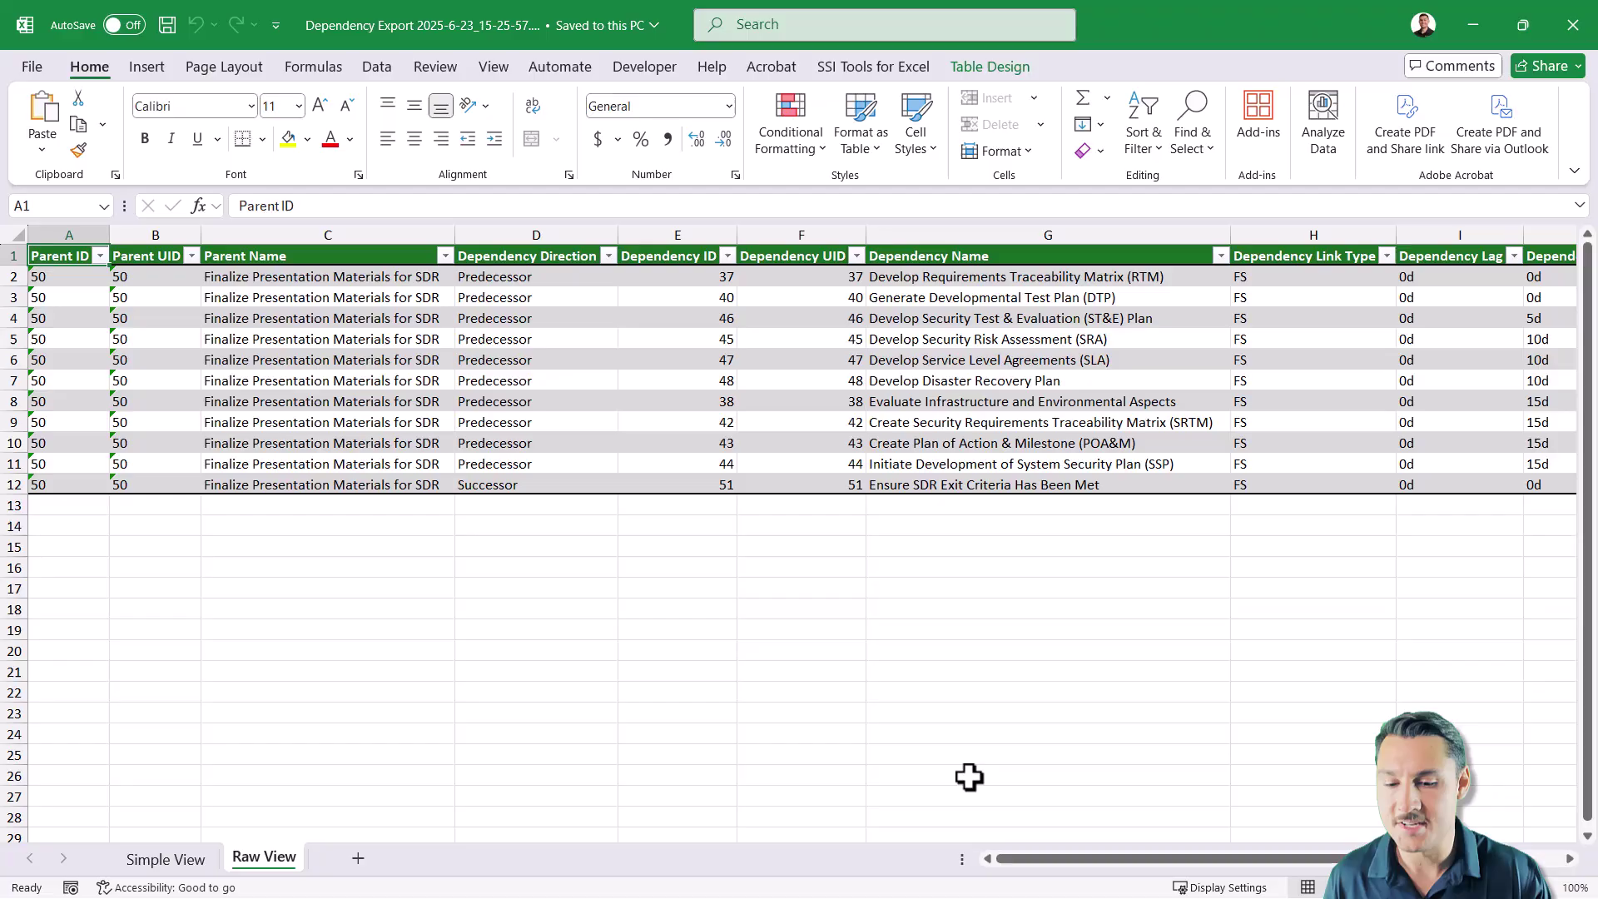
{"action": "key", "text": "alt+Tab"}
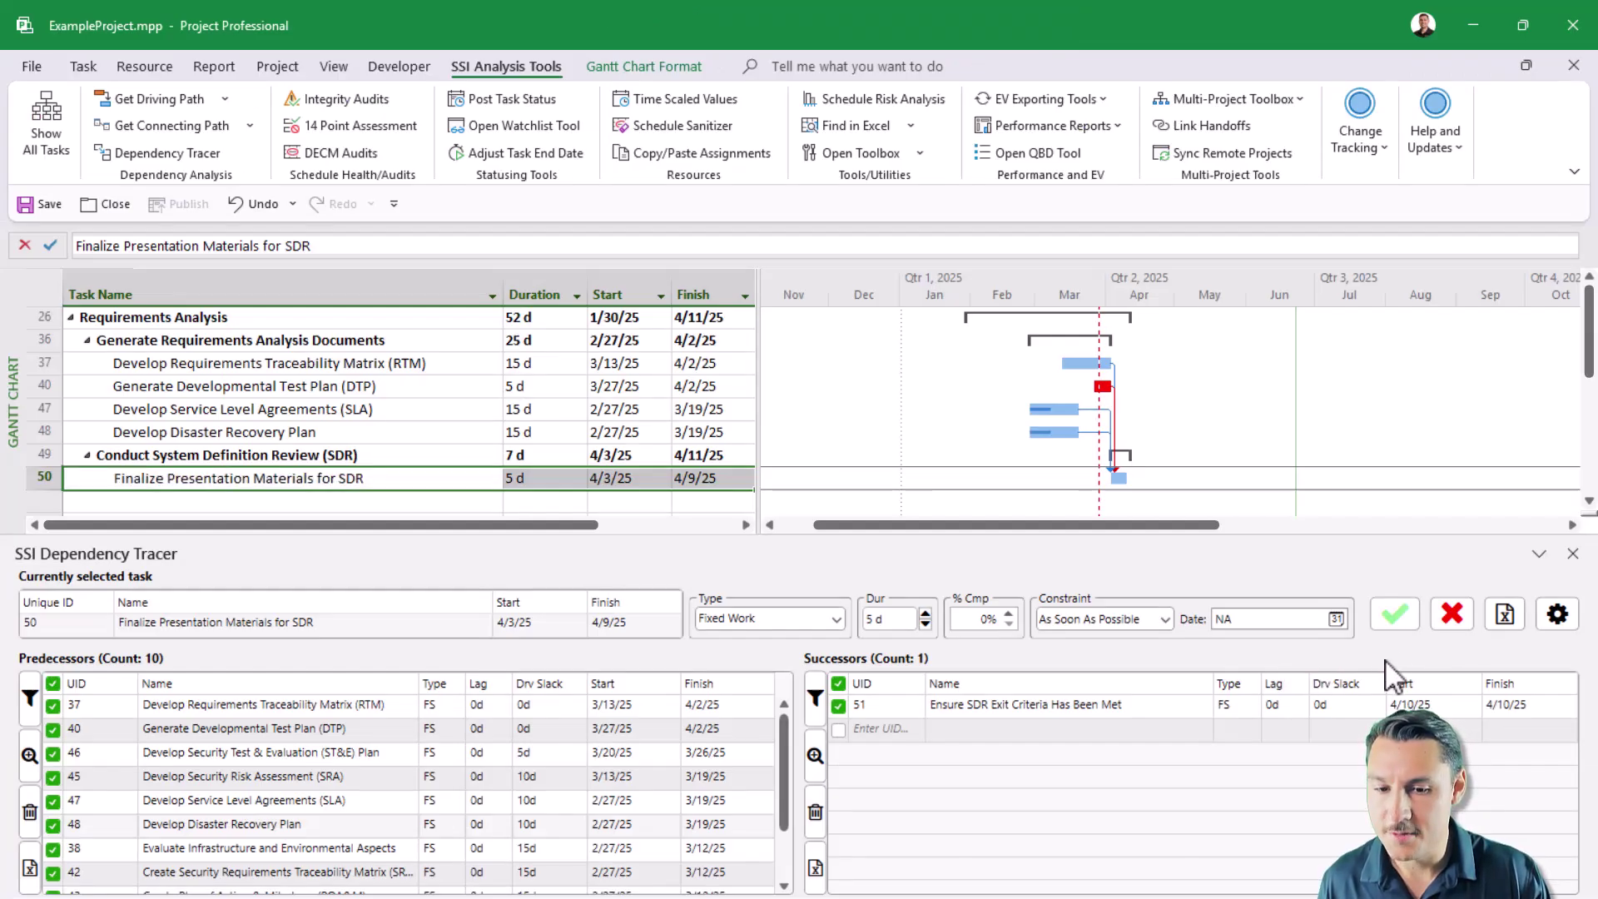
In the tracer configuration, enable the ID field, turn off Unique ID, and save the settings
{"action": "left_click", "coordinate": [1555, 616]}
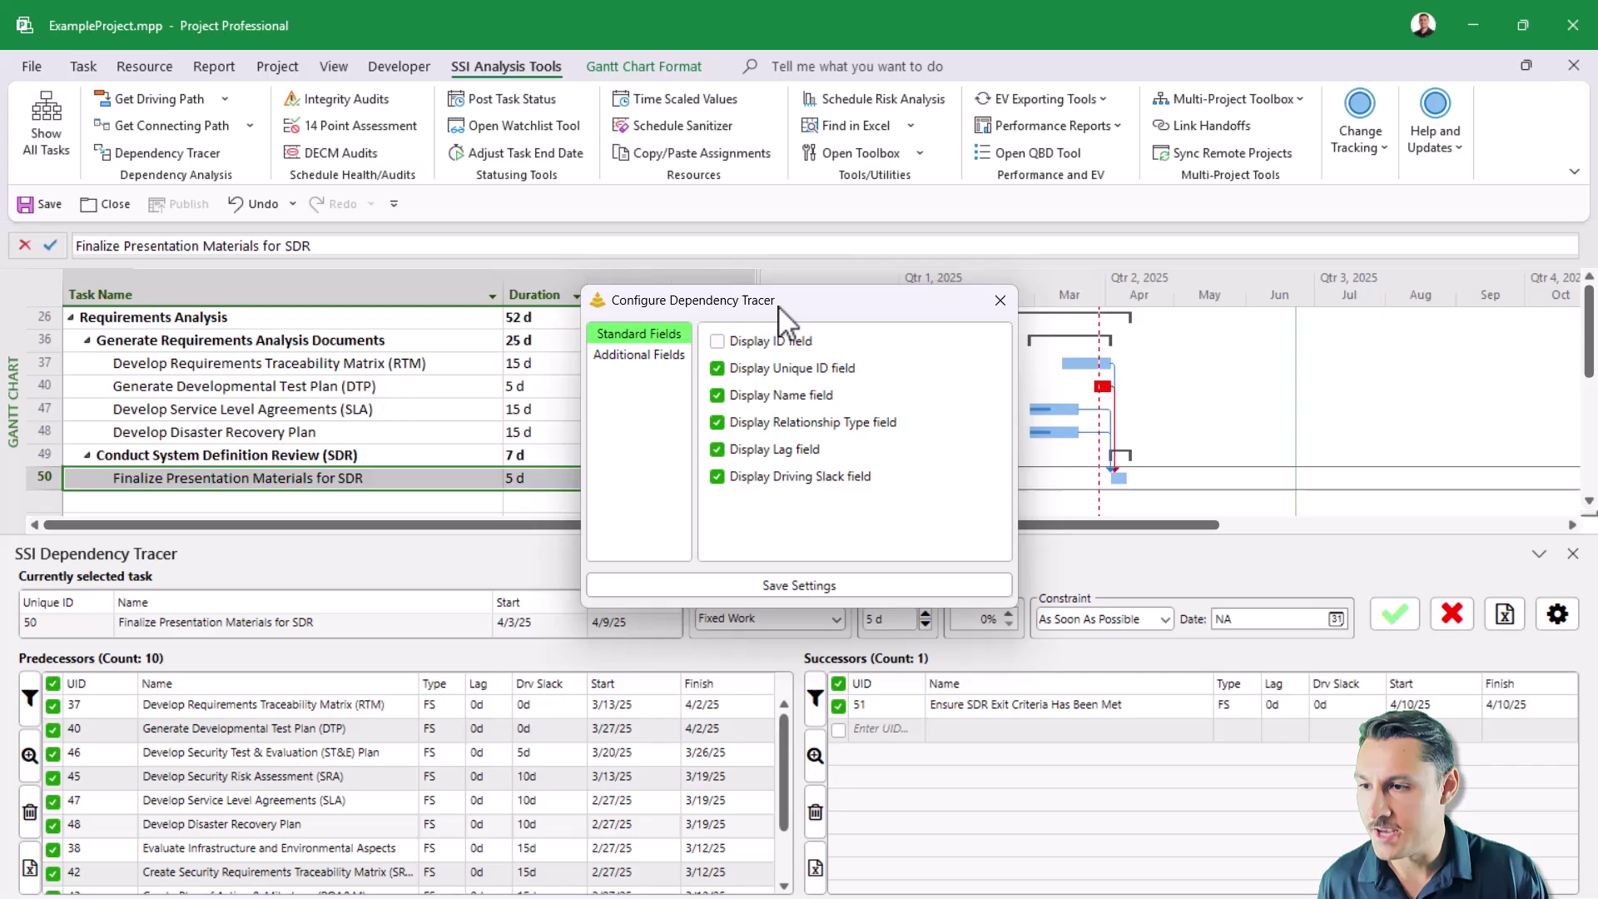
{"action": "left_click_drag", "start_coordinate": [785, 296], "coordinate": [808, 305]}
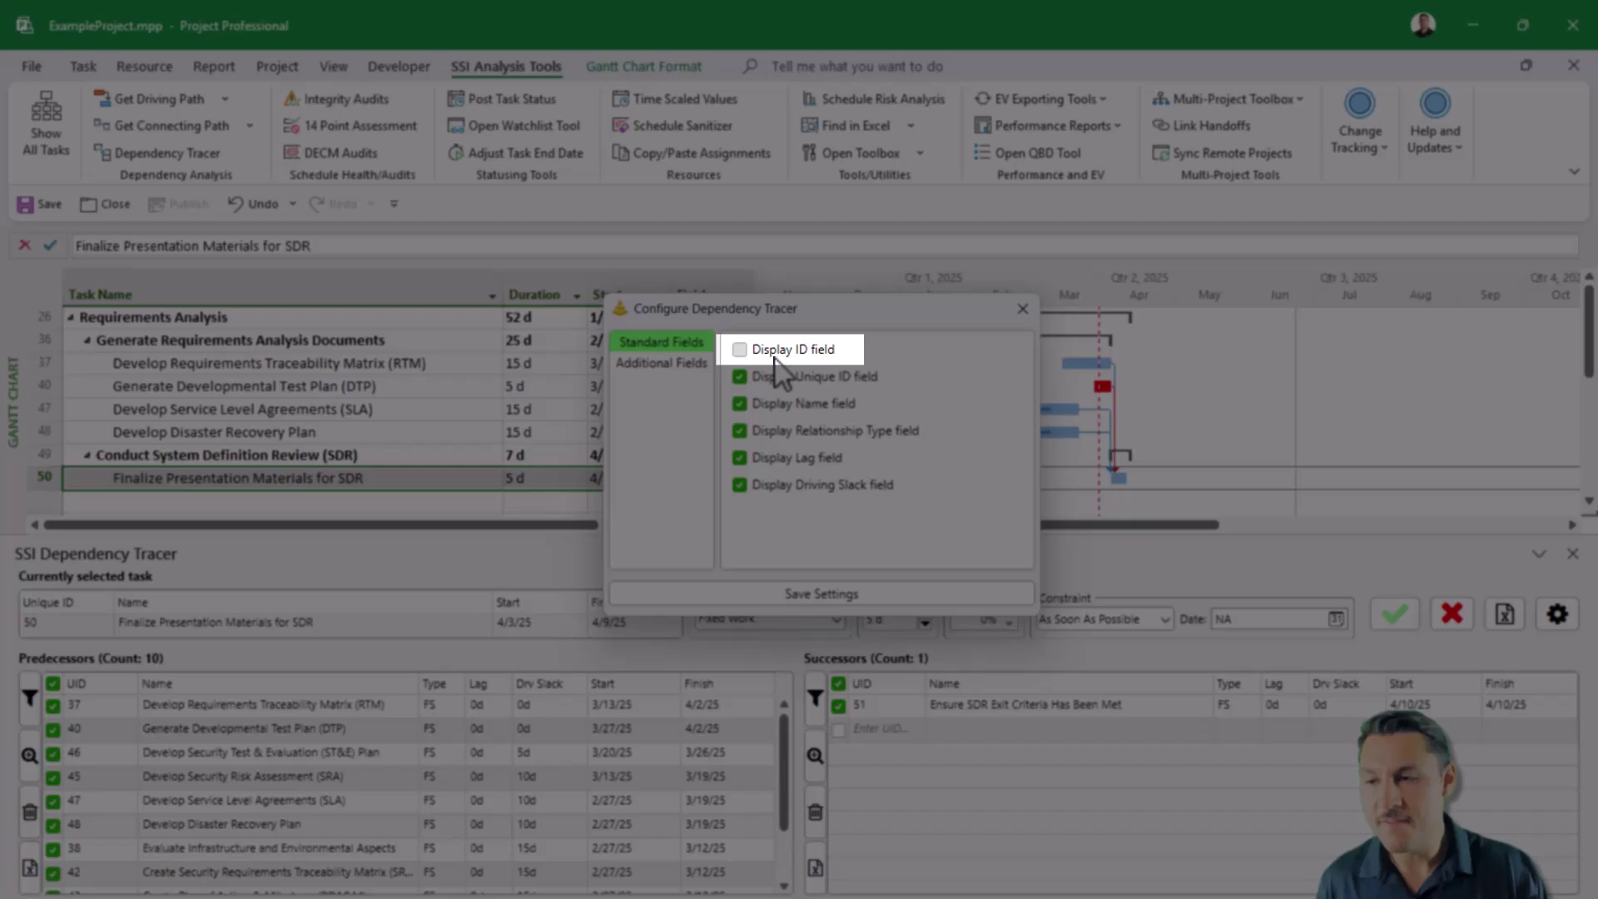
{"action": "left_click", "coordinate": [775, 357]}
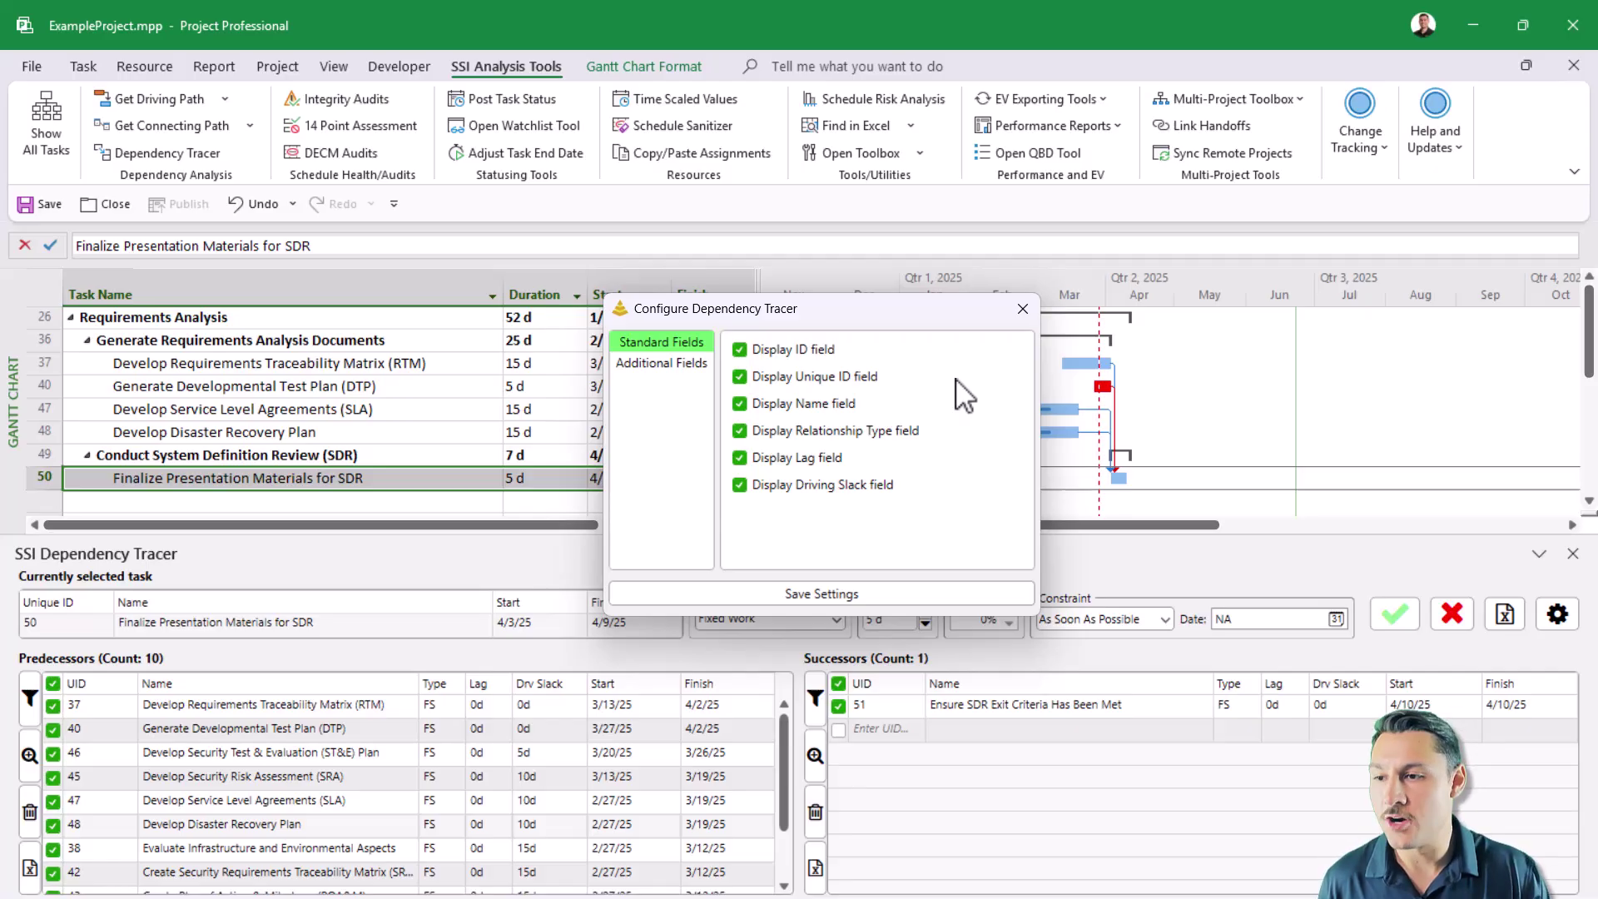
{"action": "left_click", "coordinate": [789, 379]}
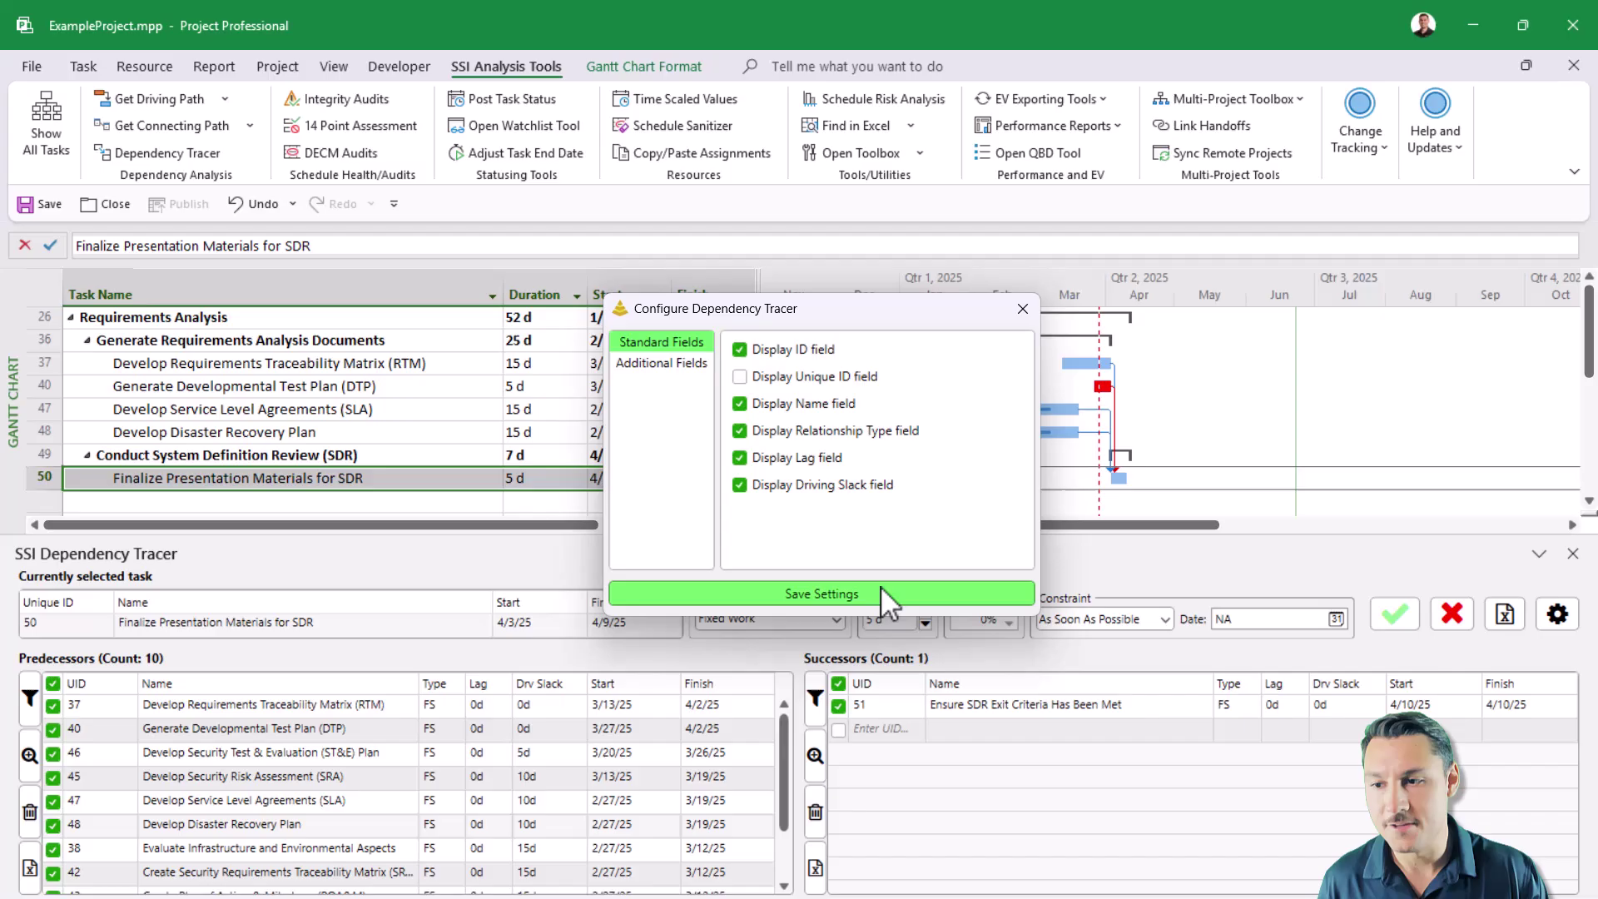
{"action": "left_click", "coordinate": [856, 596]}
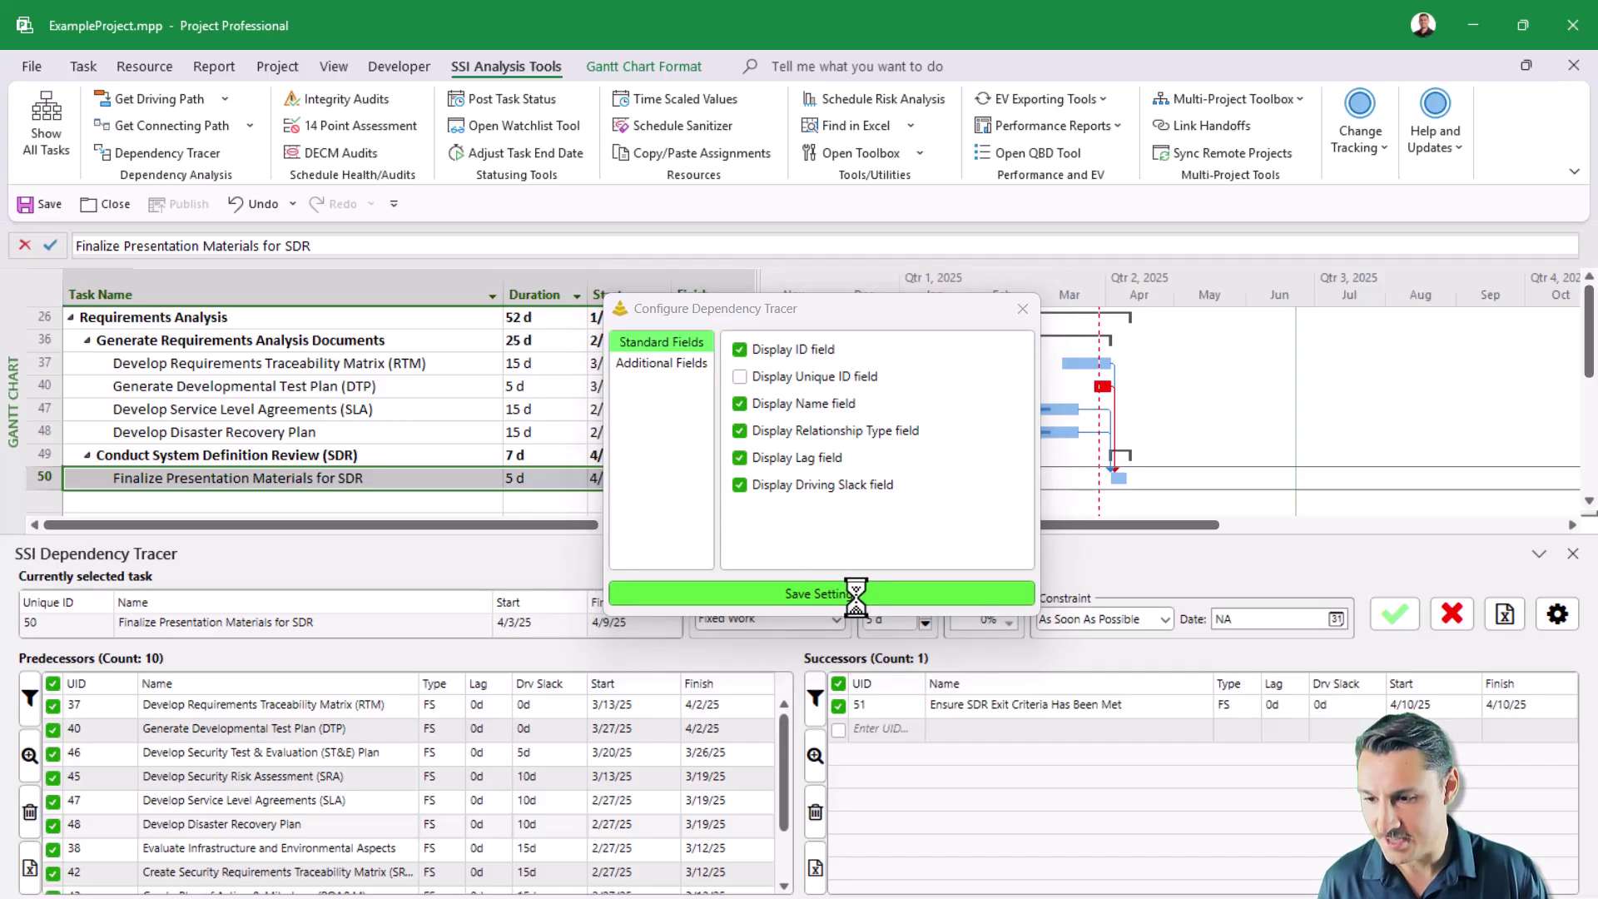
{"action": "left_click", "coordinate": [921, 537]}
Re-enable the Unique ID field and save the tracer settings again
{"action": "left_click_drag", "start_coordinate": [854, 327], "coordinate": [505, 297]}
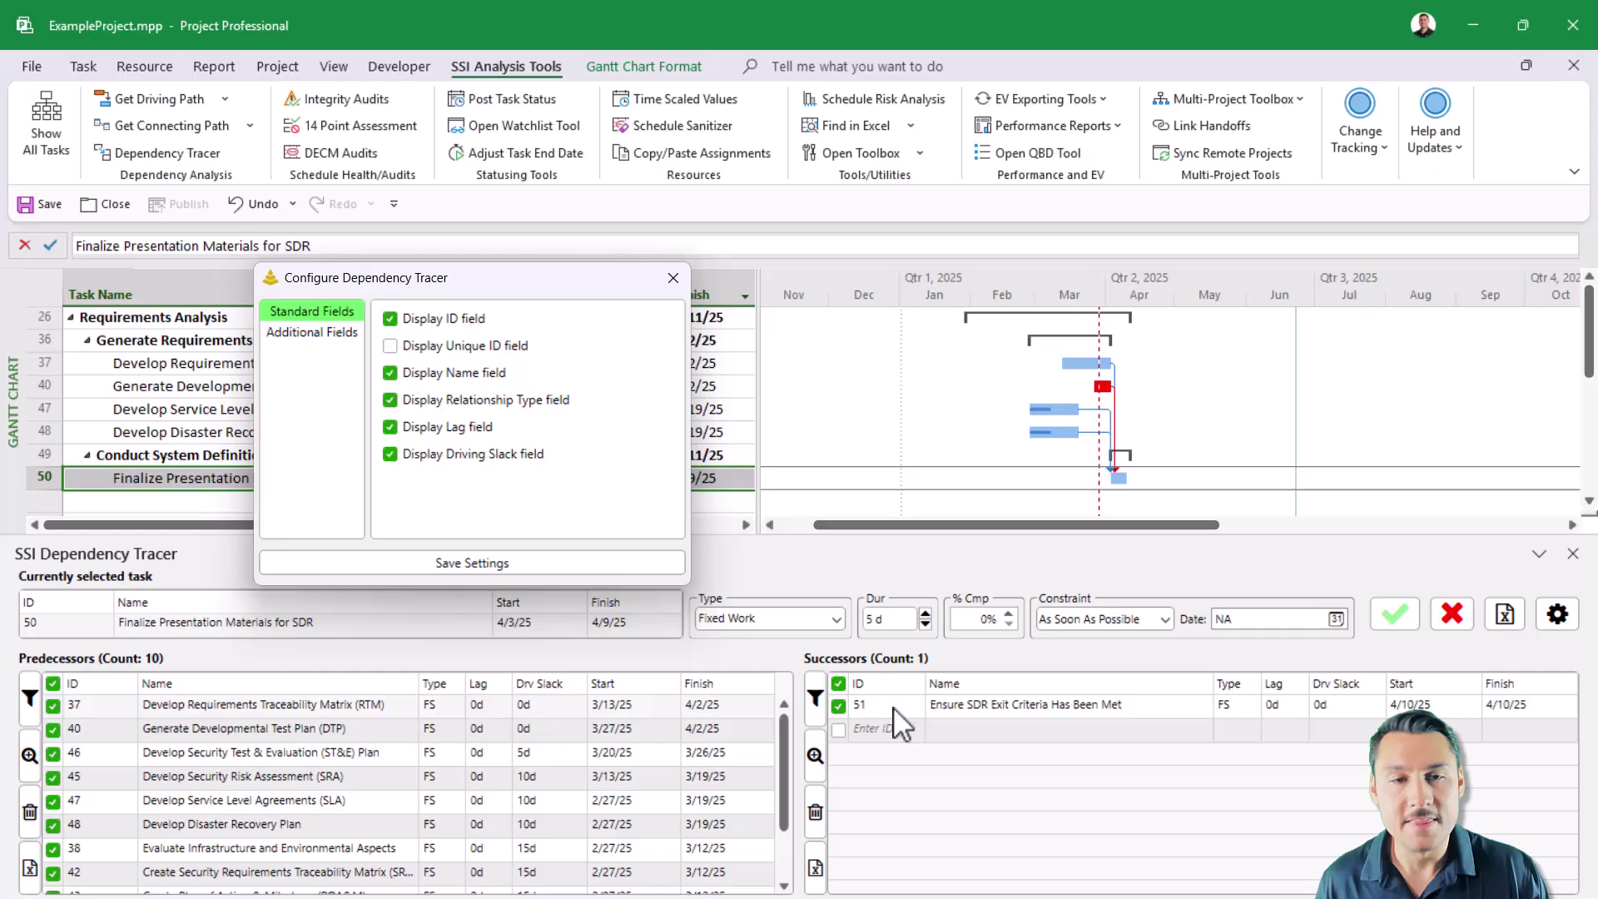
{"action": "left_click", "coordinate": [420, 348]}
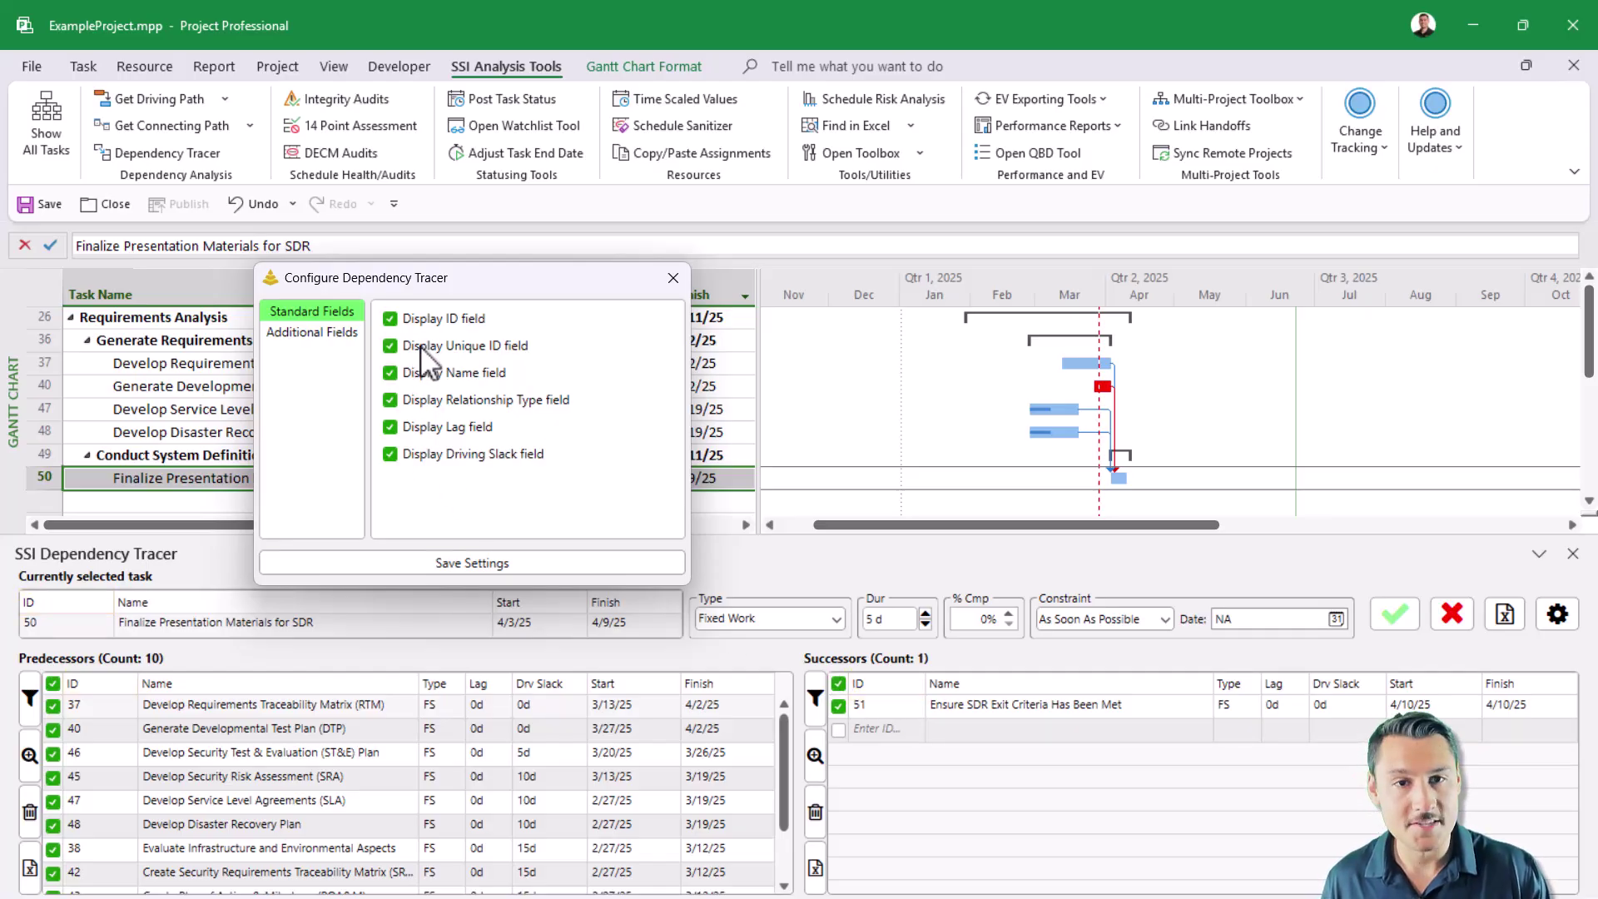
{"action": "left_click", "coordinate": [522, 564]}
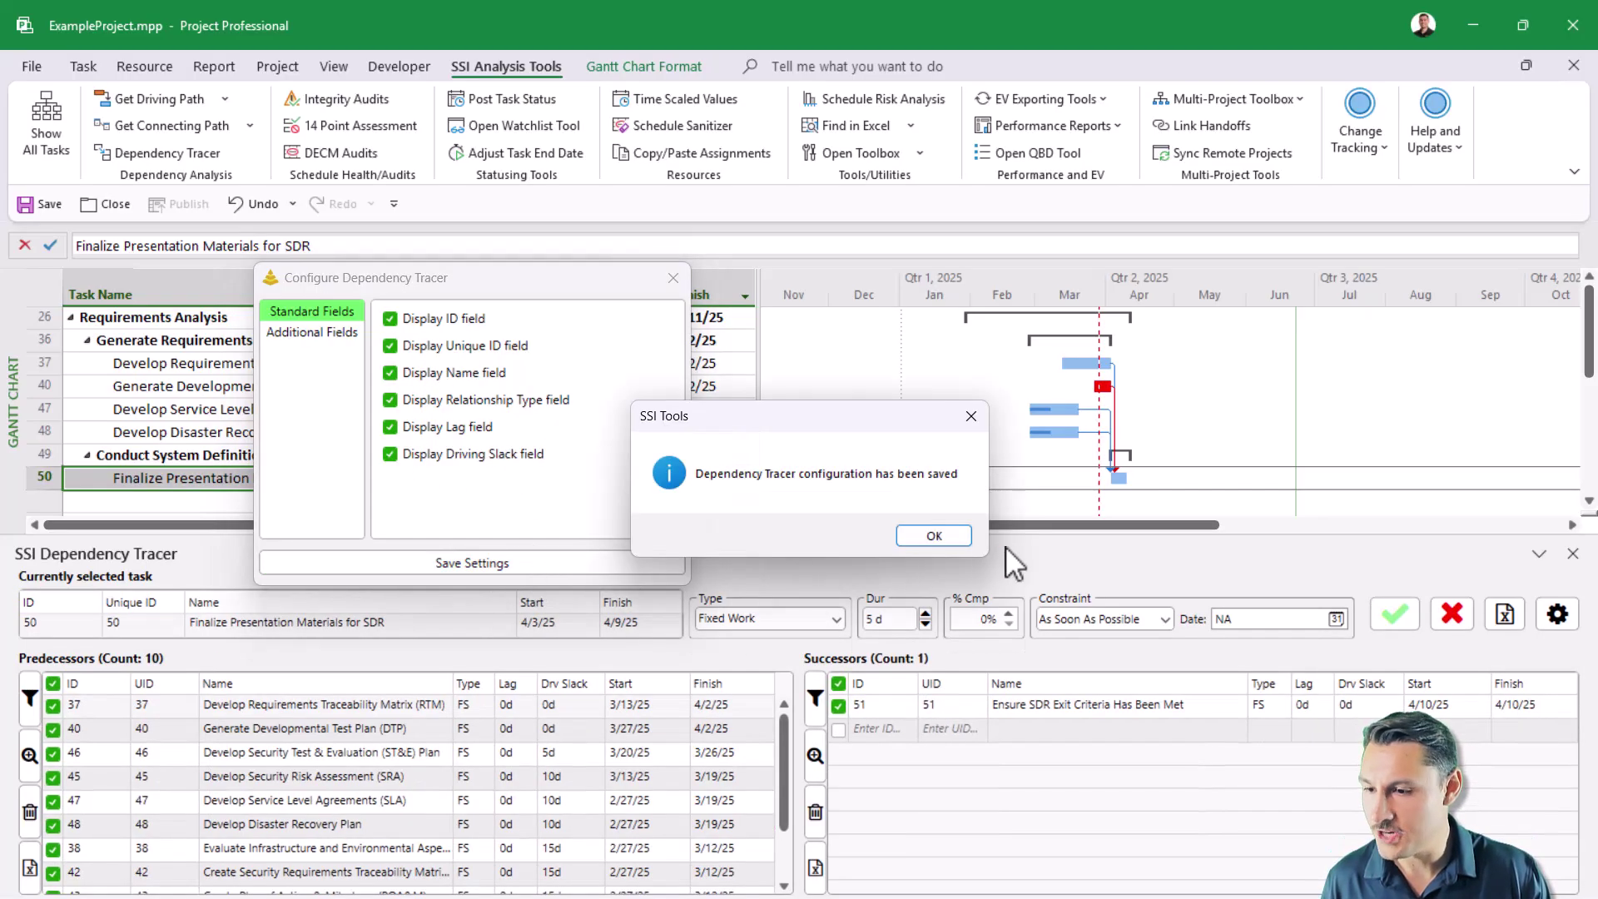
{"action": "left_click", "coordinate": [935, 536]}
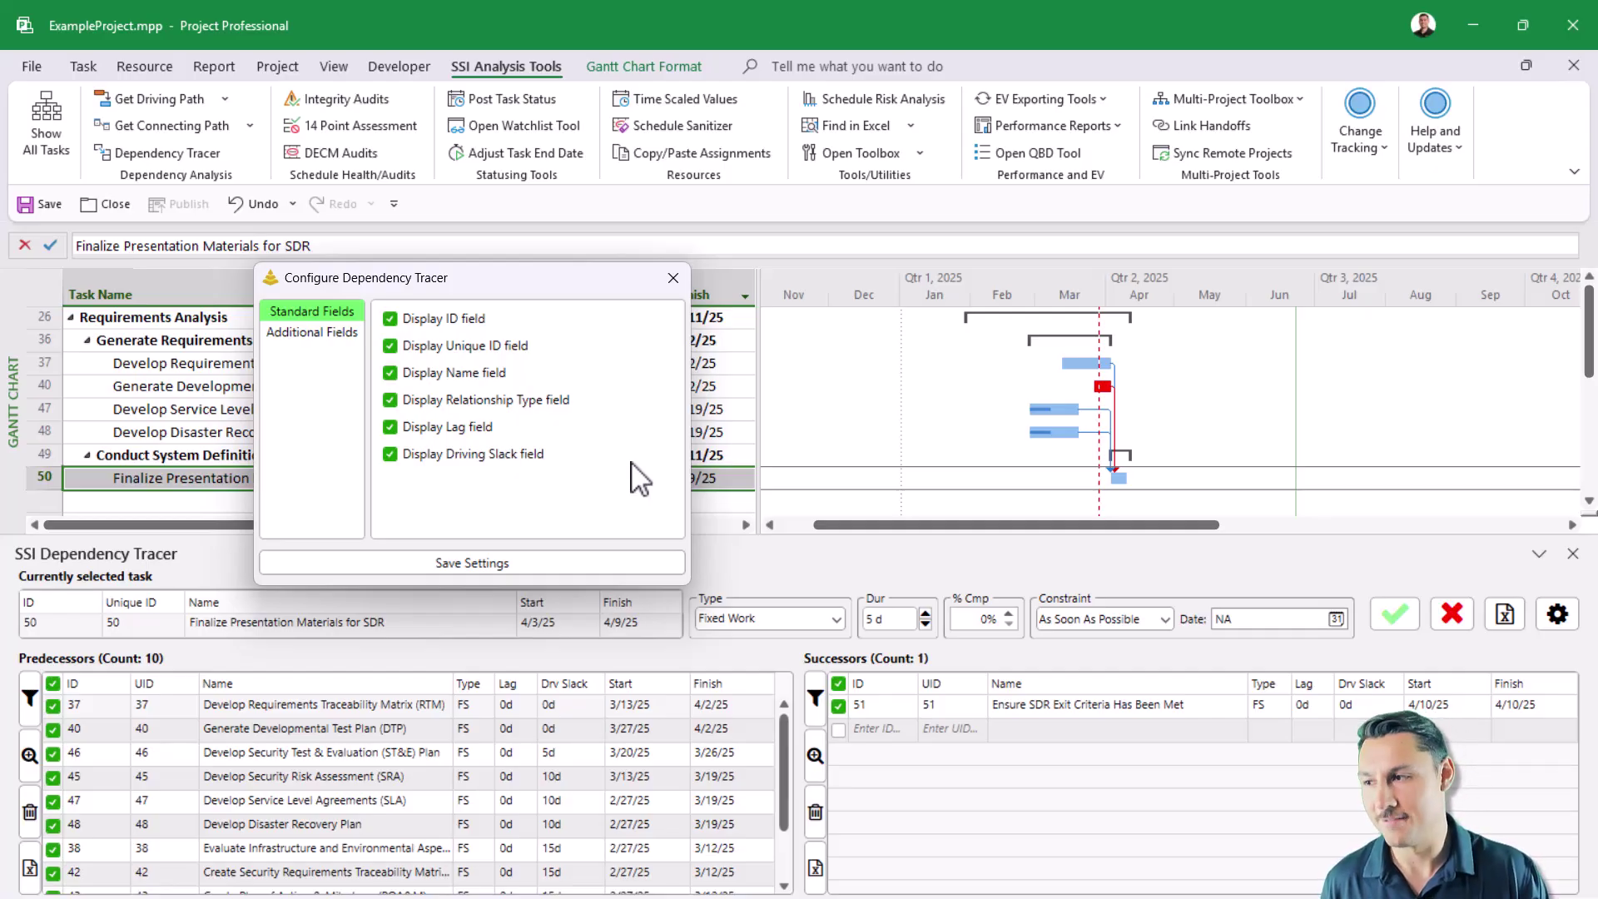
{"action": "left_click", "coordinate": [1122, 451]}
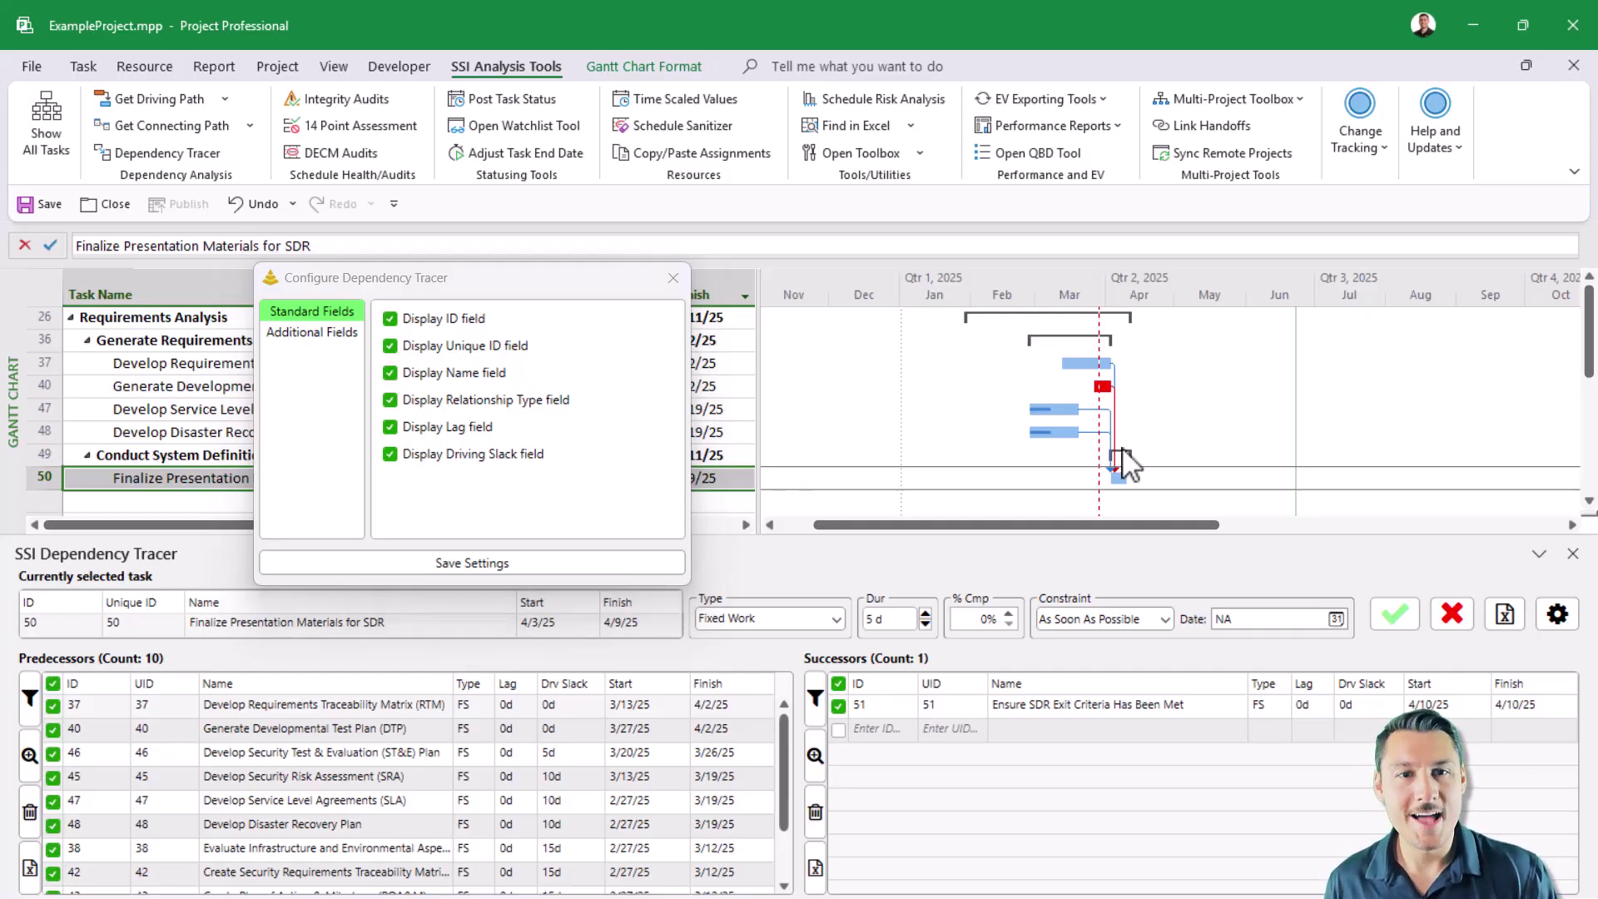
Close the tracer configuration and tracer pane, and restore the full unfiltered task list
{"action": "left_click", "coordinate": [673, 277]}
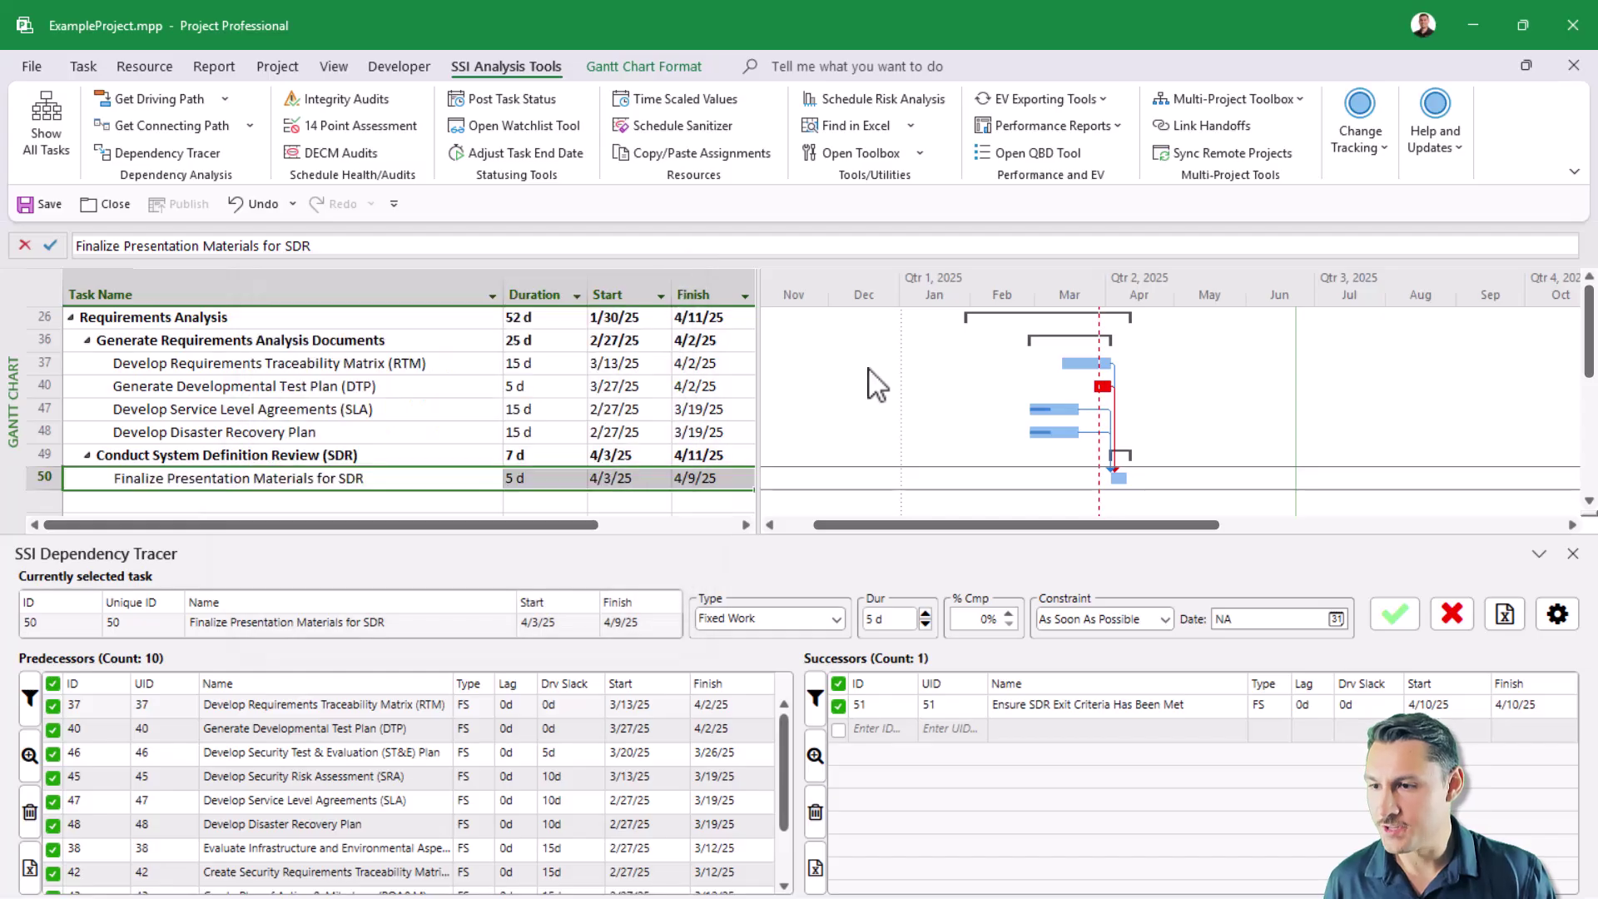
{"action": "left_click", "coordinate": [1572, 554]}
{"action": "left_click", "coordinate": [33, 121]}
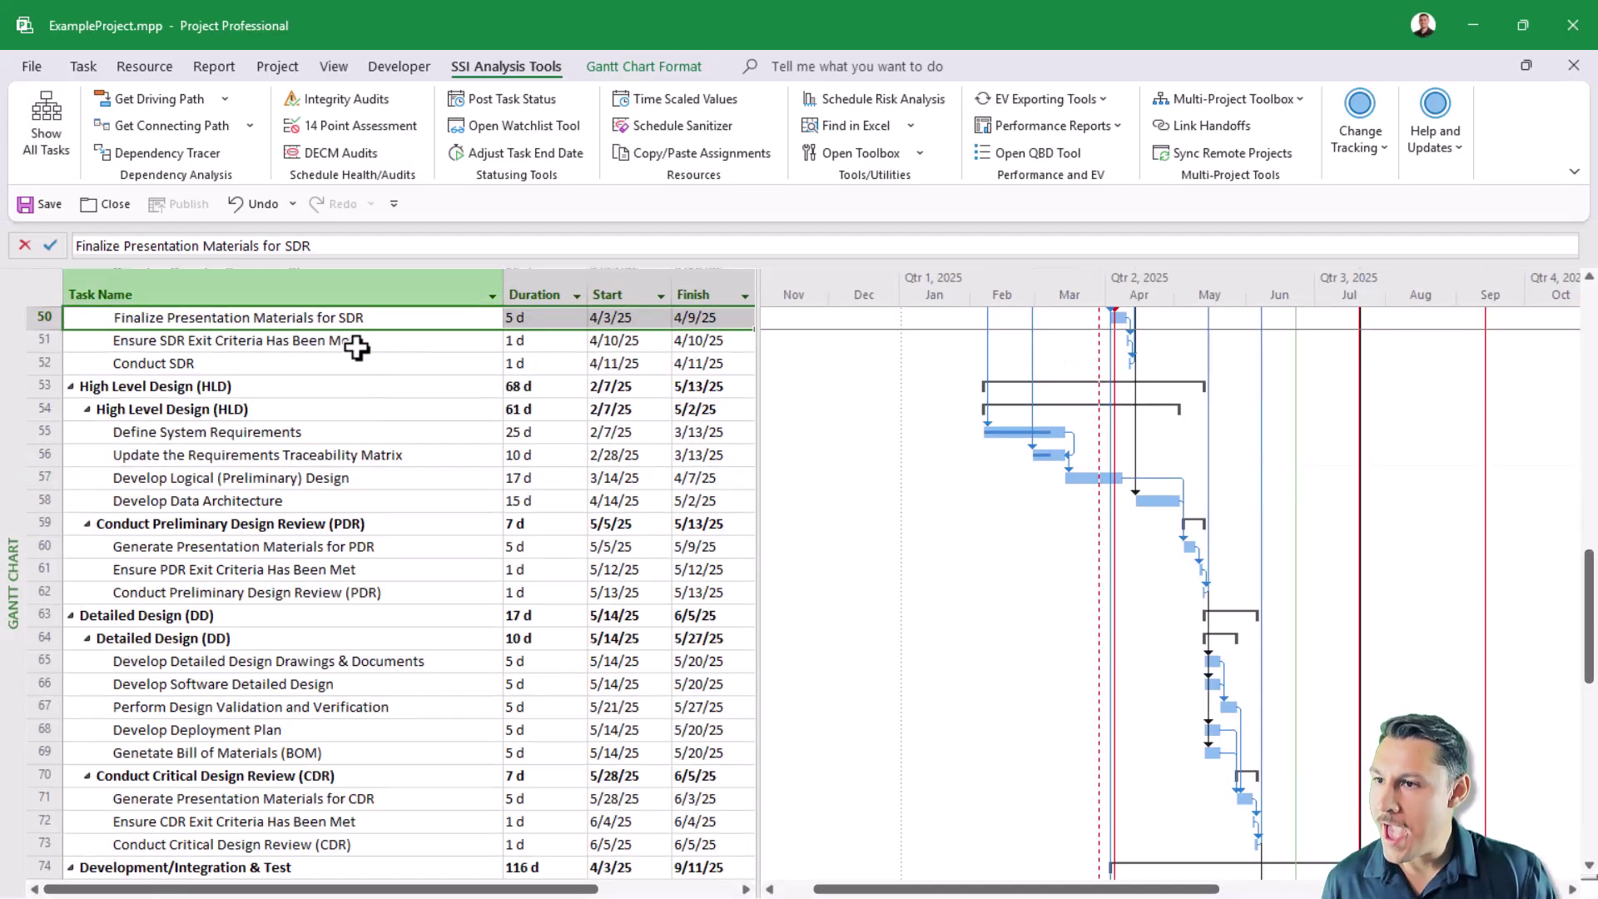
{"action": "scroll", "coordinate": [357, 348], "scroll_direction": "up", "scroll_amount": 16}
Select the Preliminary Design Review (PDR) milestone and bring up the toolbox's Remove Redundant Logic options
{"action": "left_click", "coordinate": [337, 432]}
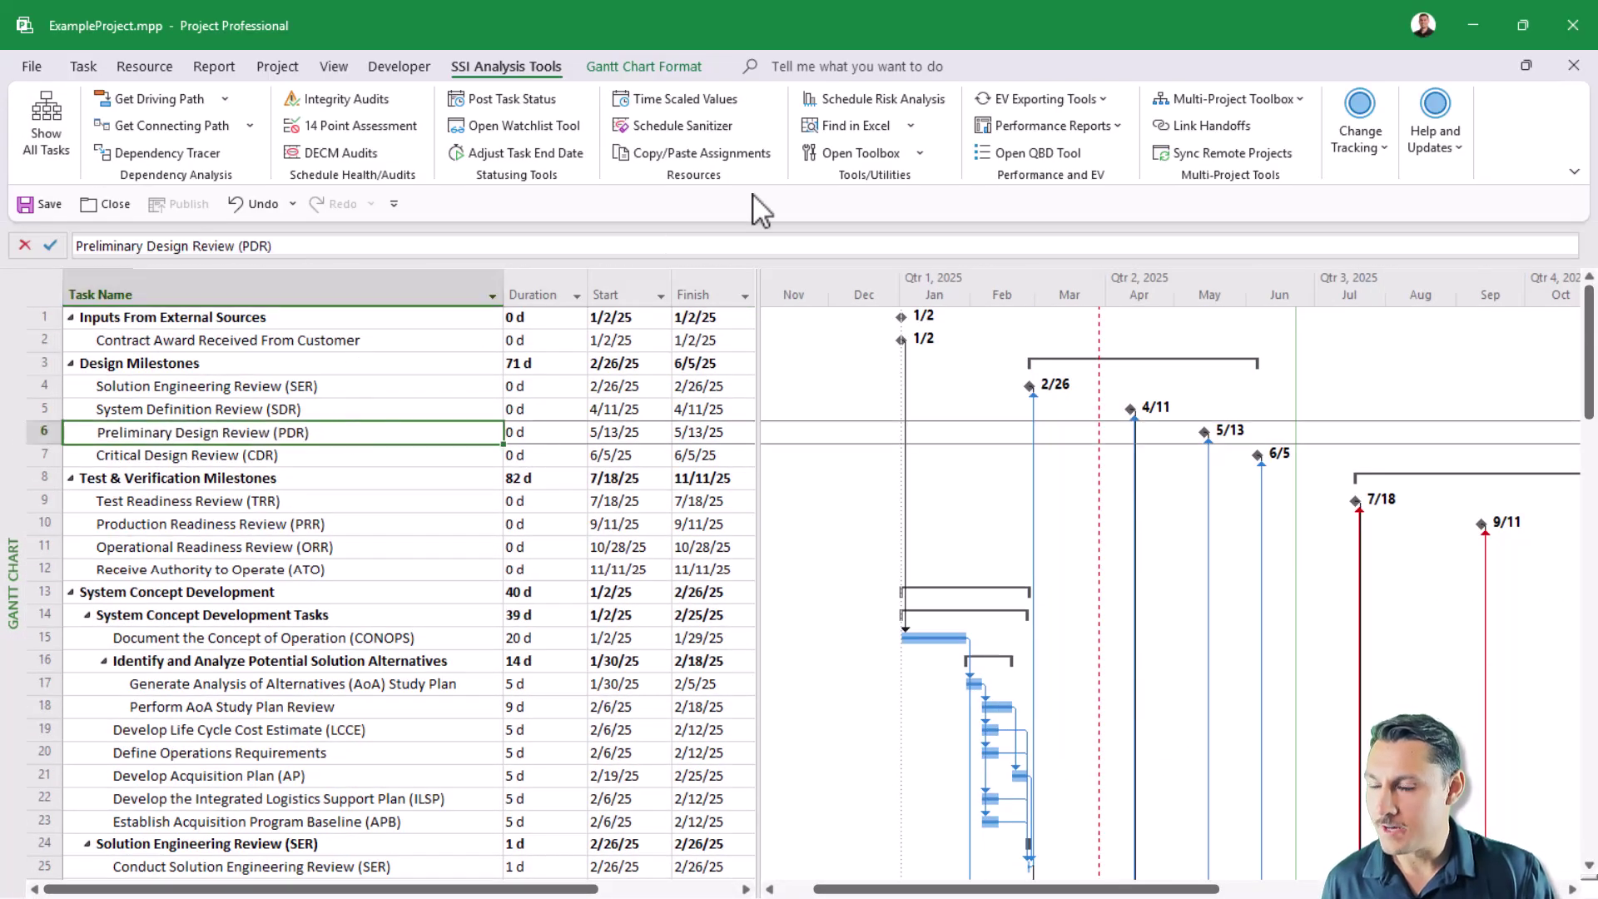
{"action": "left_click", "coordinate": [919, 154]}
{"action": "mouse_move", "coordinate": [985, 439]}
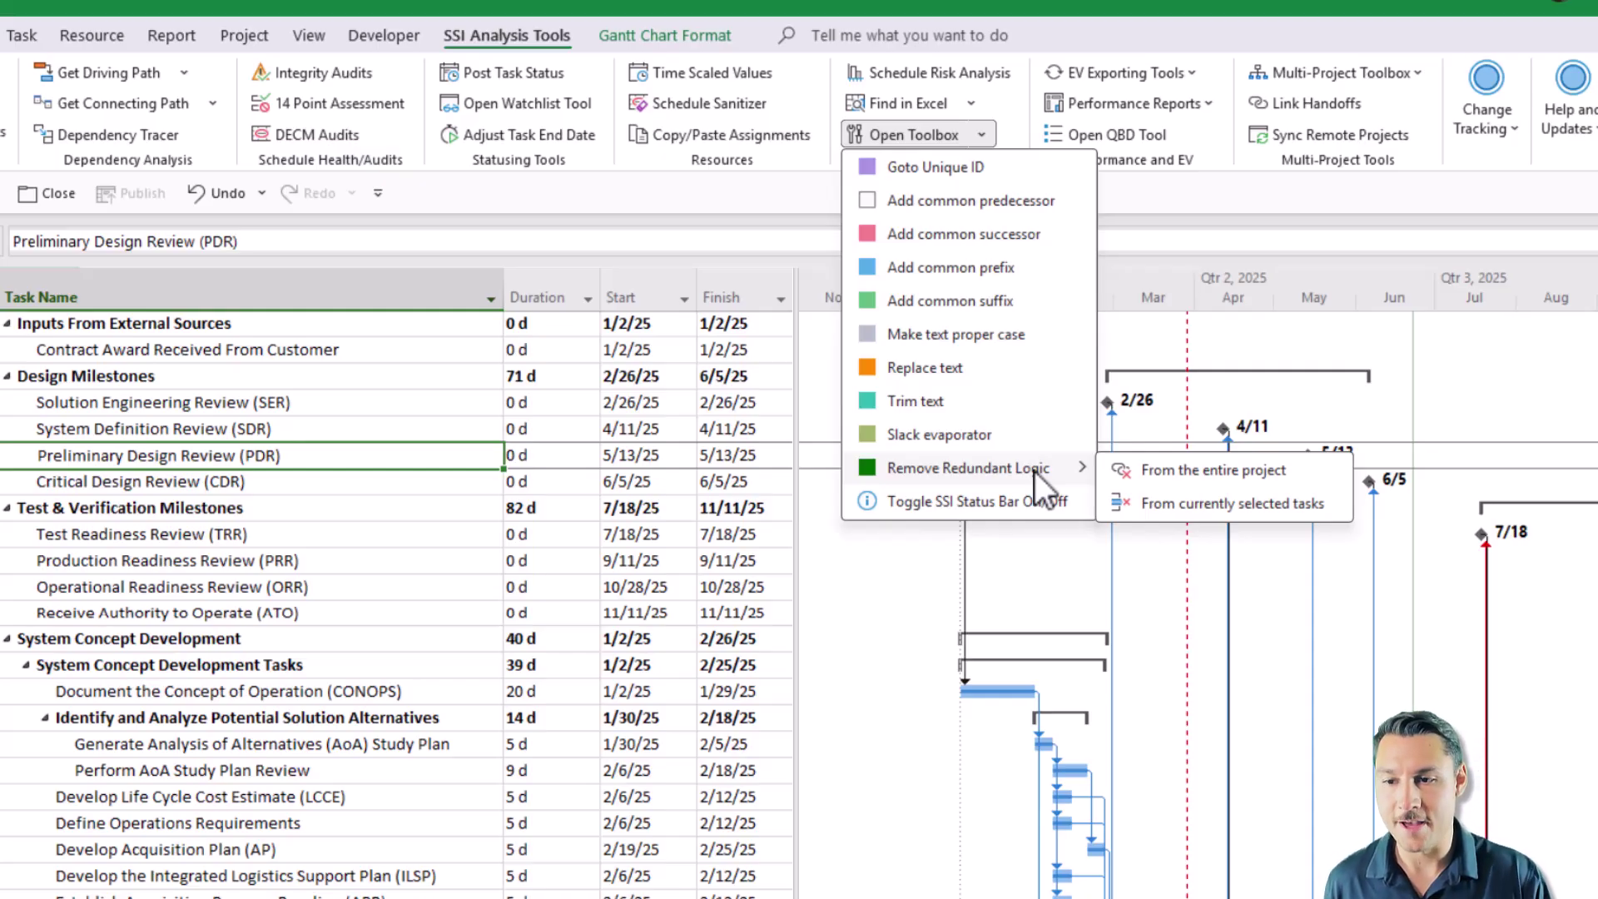
Remove redundant logic from the entire project and confirm the removal
{"action": "left_click", "coordinate": [1217, 471]}
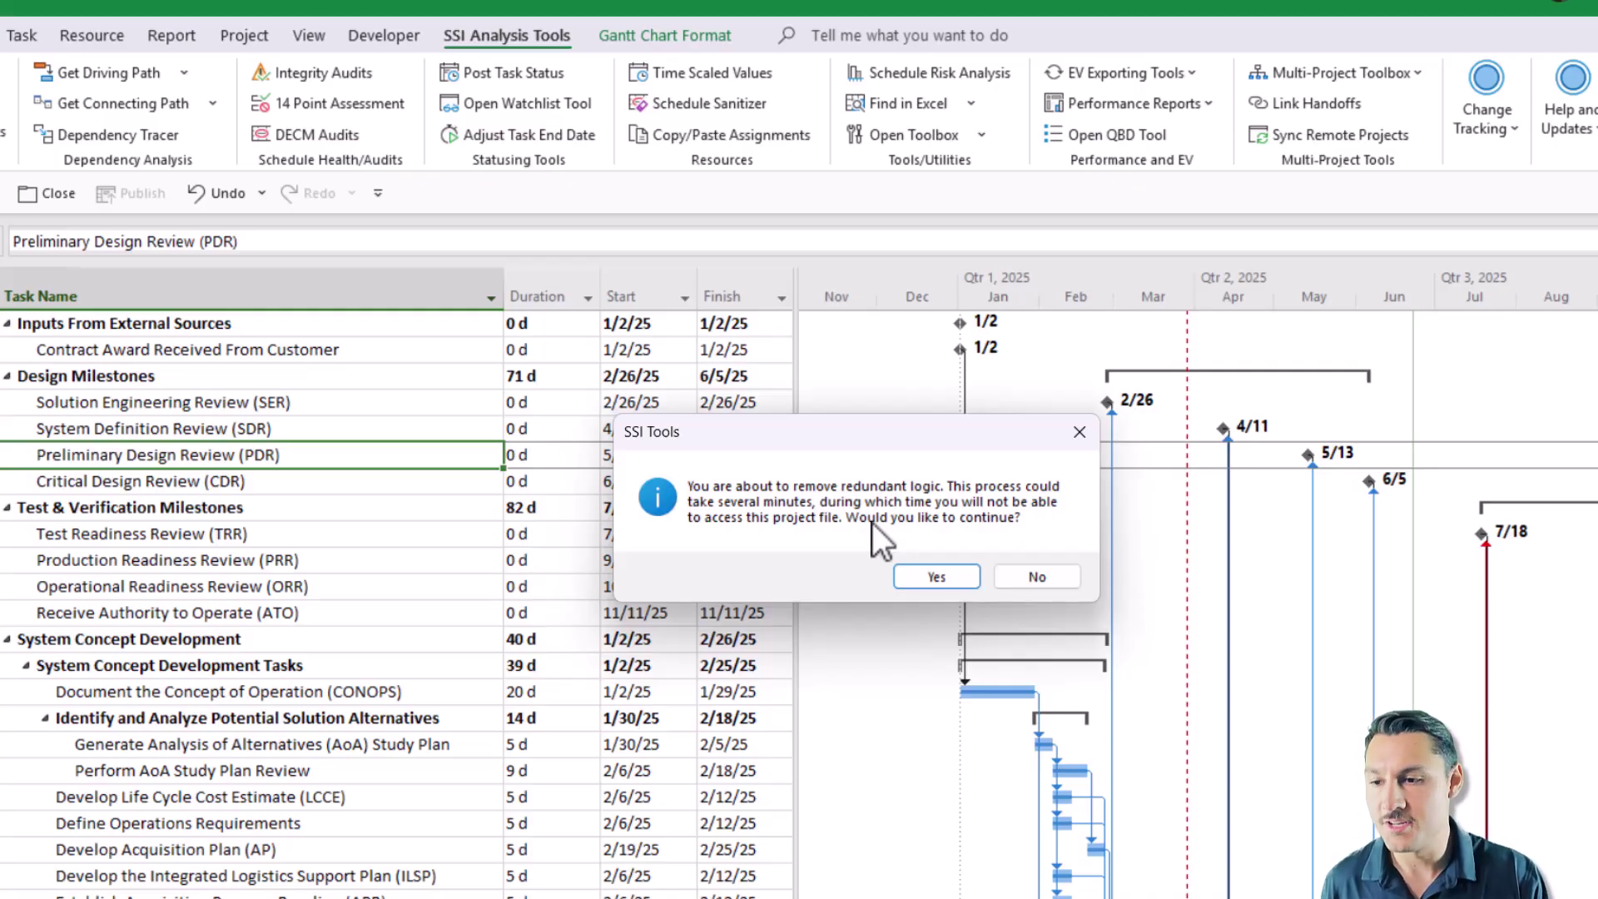
{"action": "left_click", "coordinate": [943, 581]}
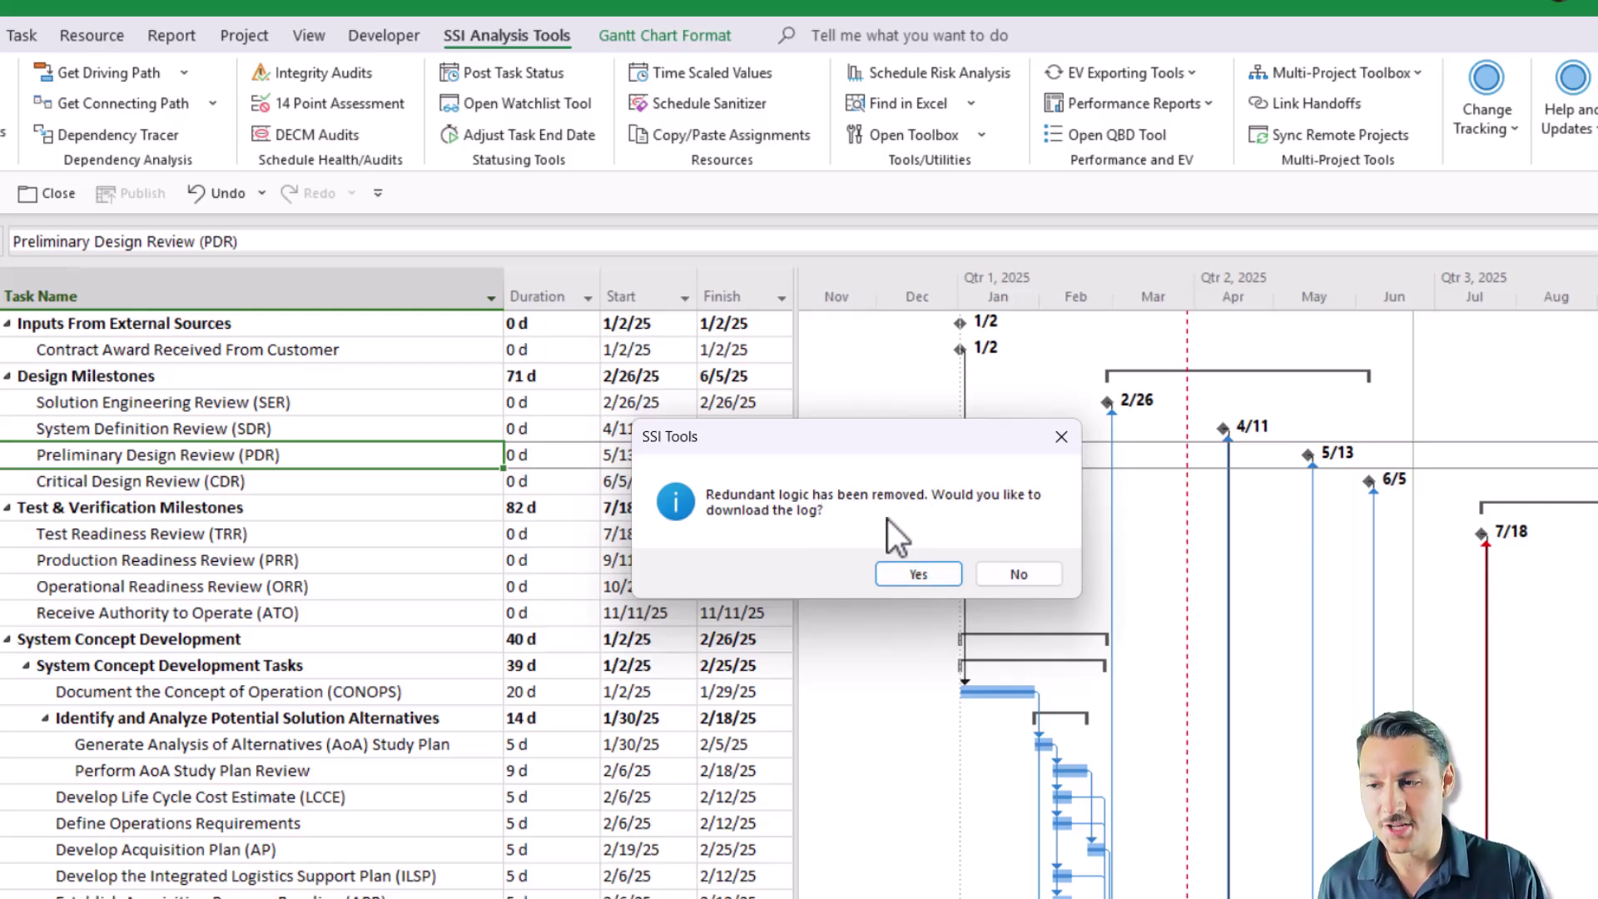
{"action": "left_click", "coordinate": [904, 574]}
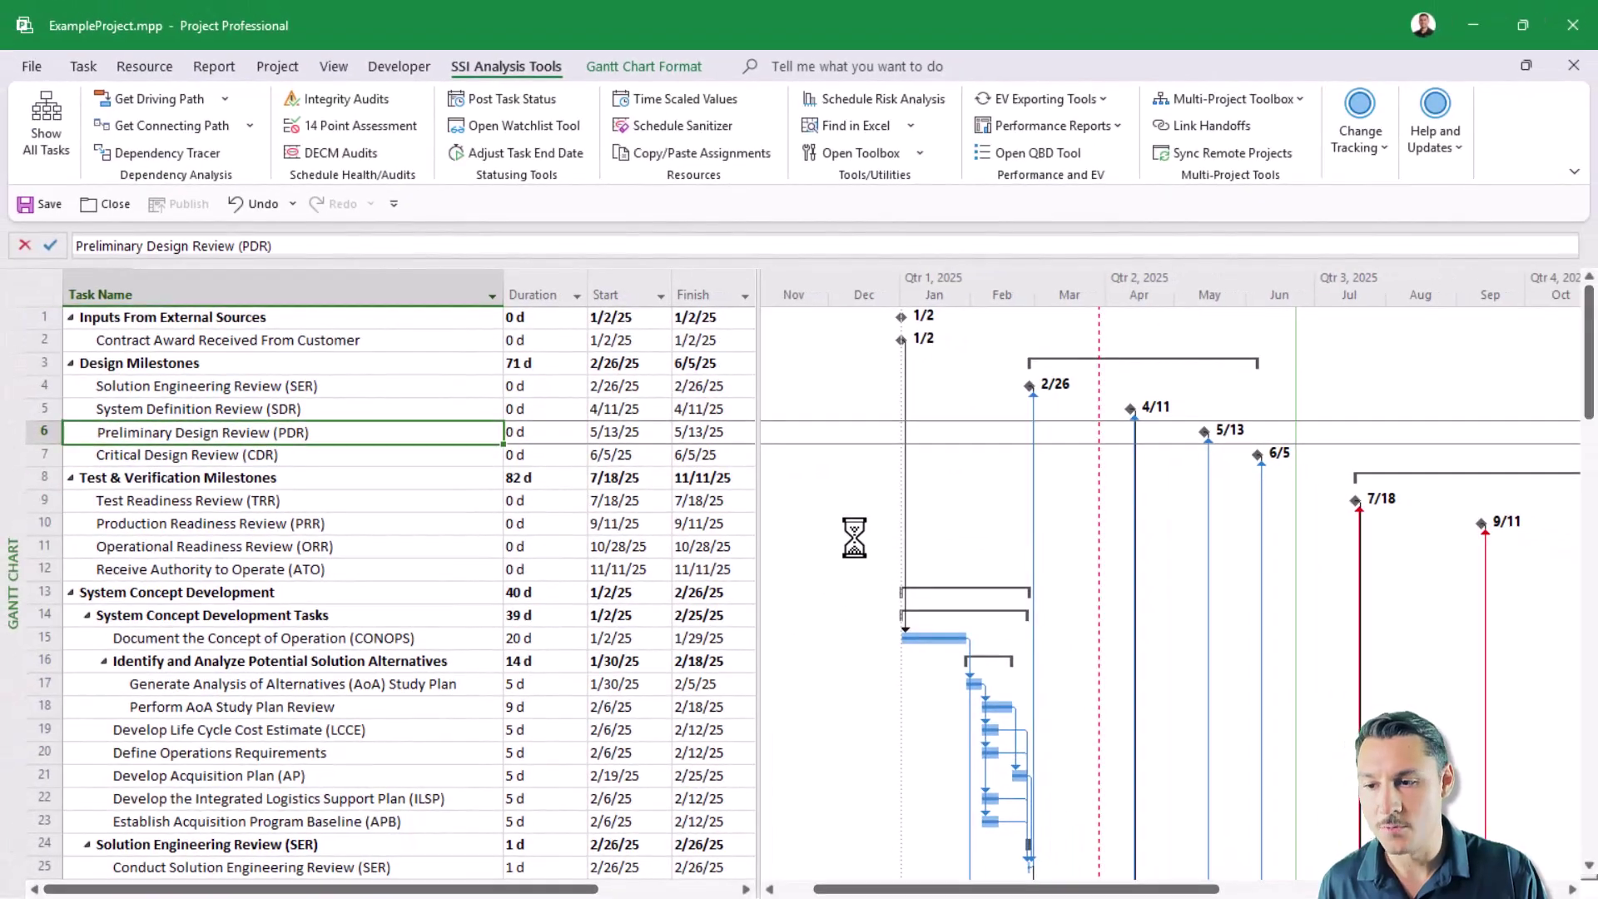